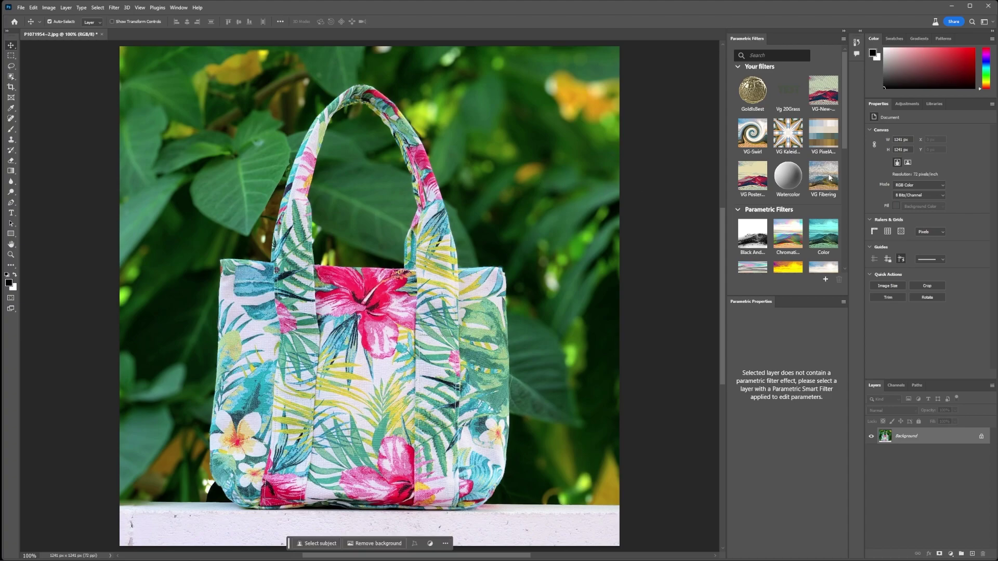
Step: Apply VG Fibering to the bag photo with Intensity 8.87, Angle 53 and Max details 11
click(829, 177)
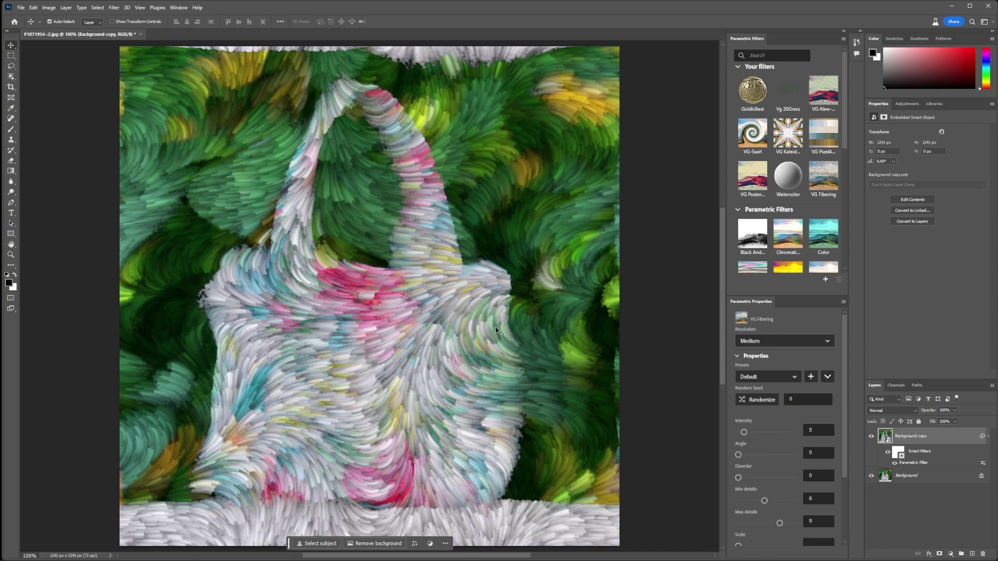
mouse_move(745, 431)
mouse_down()
mouse_move(750, 454)
mouse_move(791, 441)
mouse_move(747, 458)
mouse_move(743, 480)
mouse_up()
scroll(772, 452, down, 2)
scroll(738, 450, down, 1)
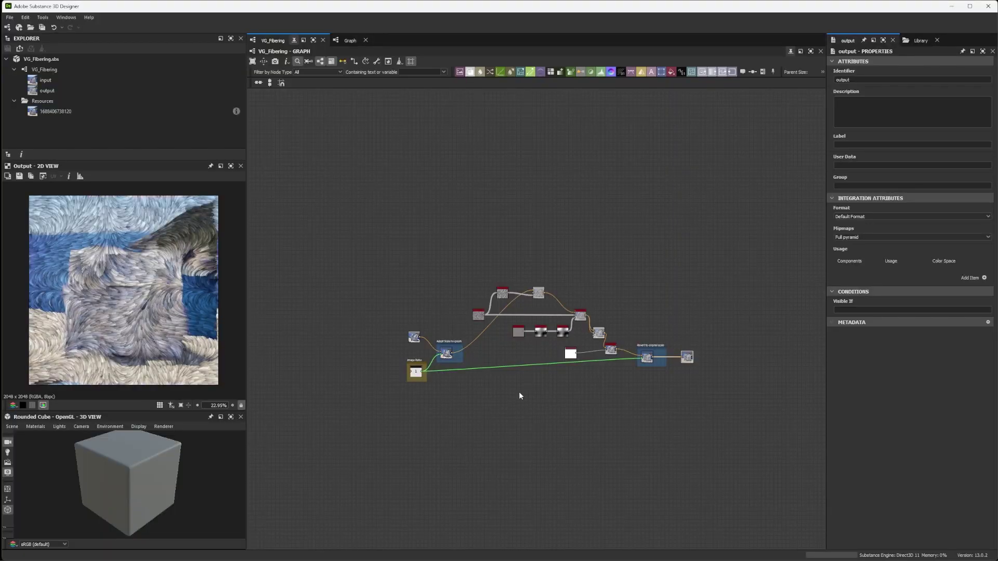
scroll(464, 292, up, 2)
scroll(476, 311, up, 1)
mouse_move(453, 260)
mouse_down()
mouse_move(546, 281)
mouse_move(536, 275)
mouse_up()
scroll(546, 281, down, 1)
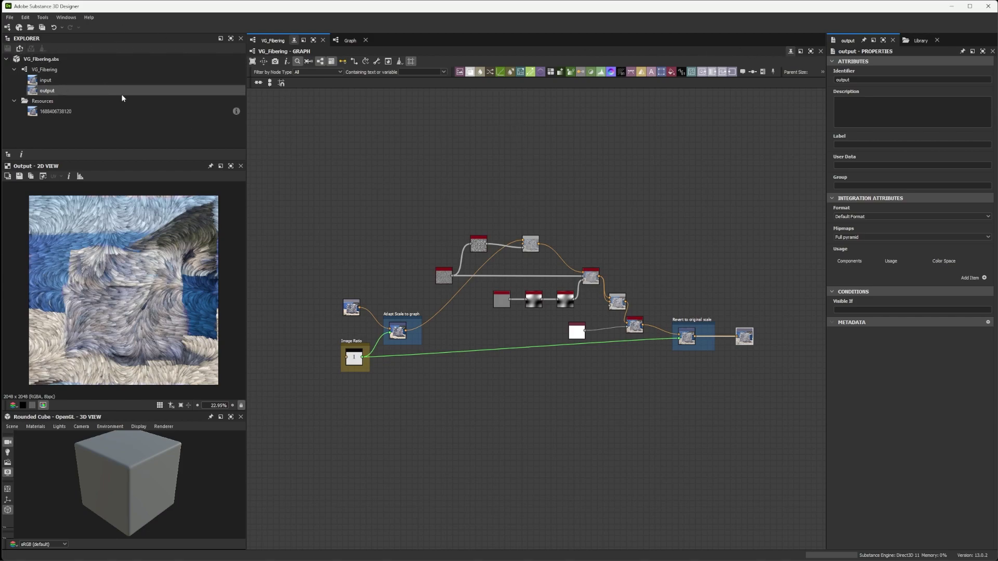
Step: Start a new graph from Parametric_Filters_Template and rename it VG-Fur-Paint
key(ctrl+n)
scroll(433, 273, down, 2)
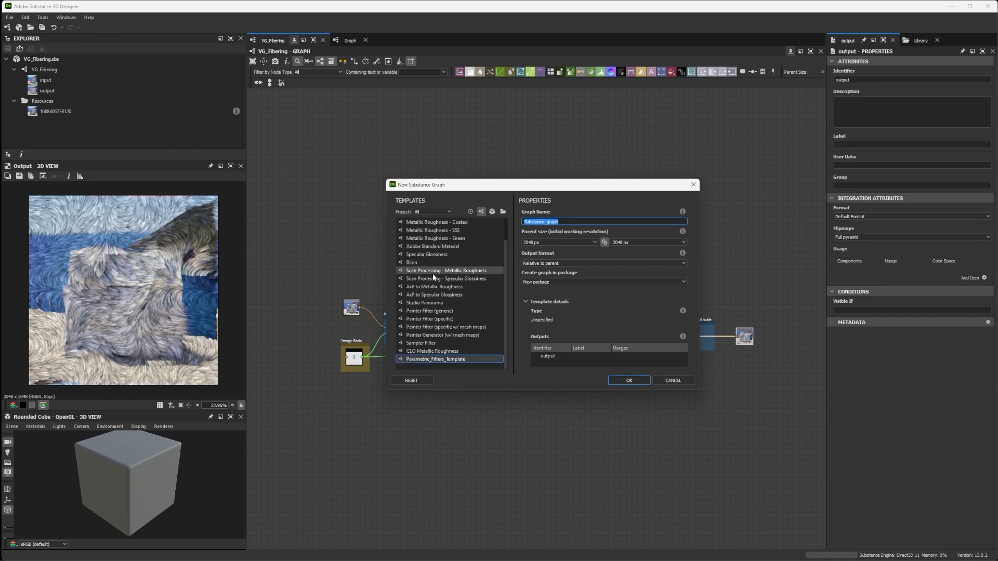
click(437, 360)
click(458, 362)
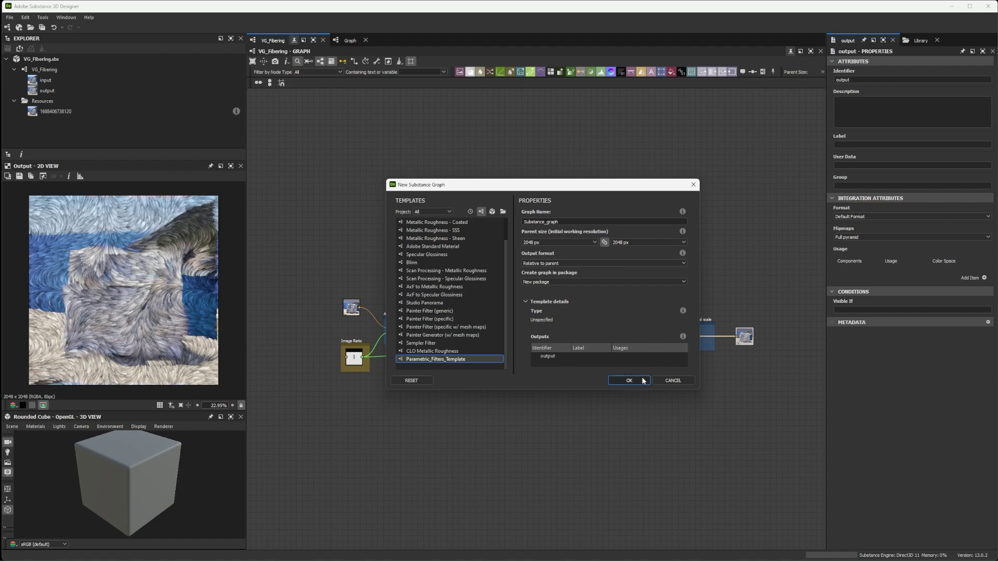
double_click(558, 223)
text(VG-Fur_Paint)
click(540, 222)
key(BackSpace)
text(-)
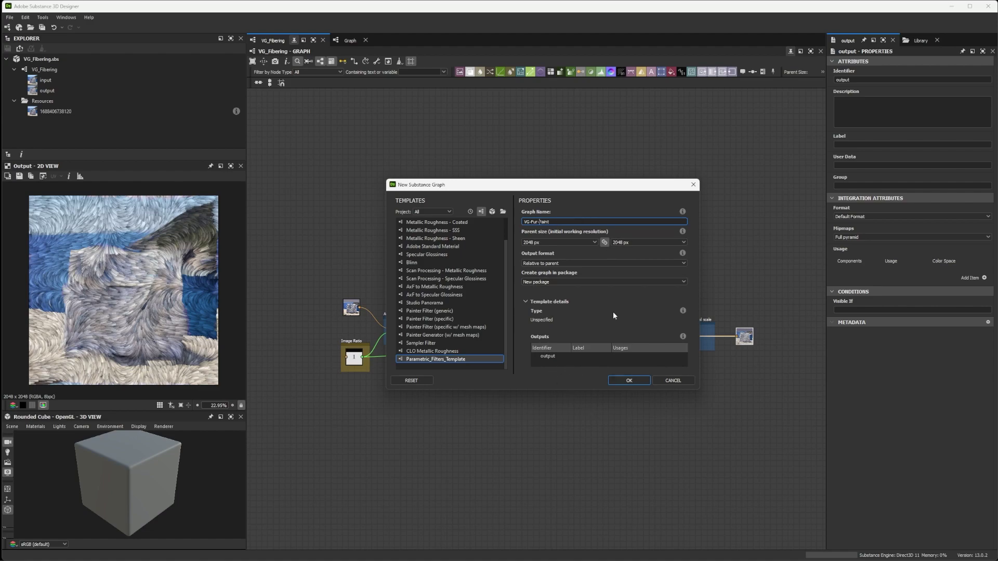
Step: Create the VG-Fur-Paint graph and spread the input-side and output-side template nodes apart
click(626, 379)
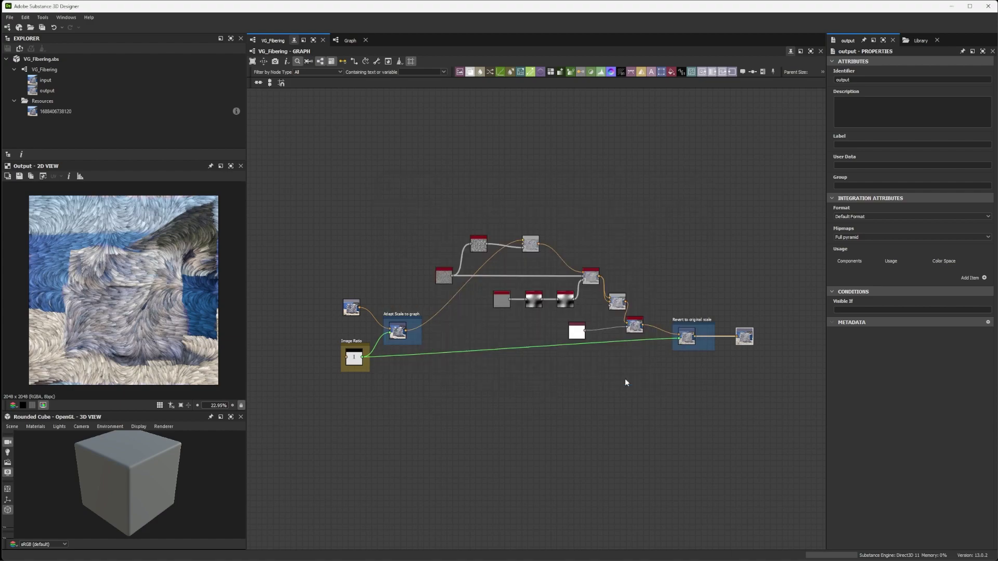
key(f)
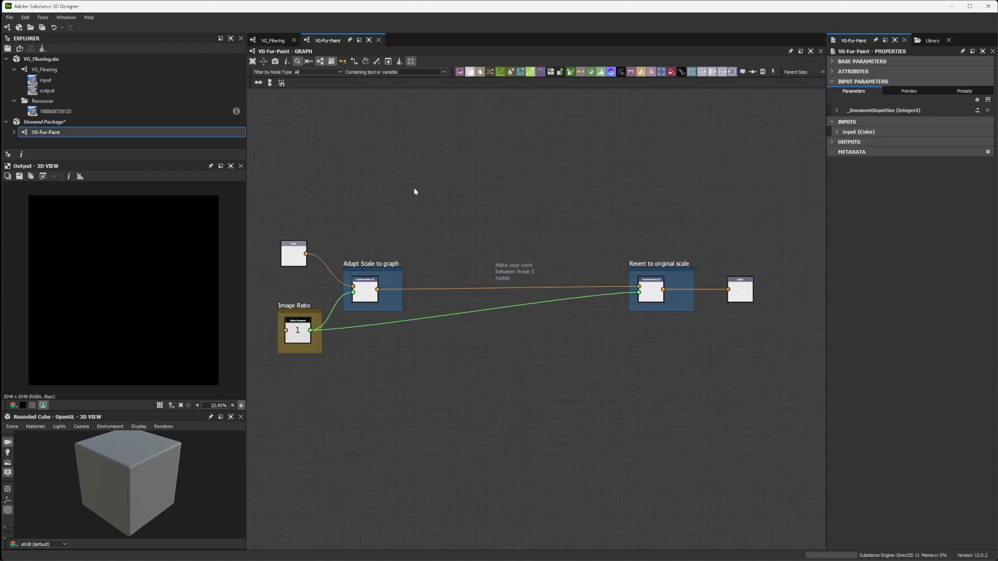
drag(327, 182, 517, 397)
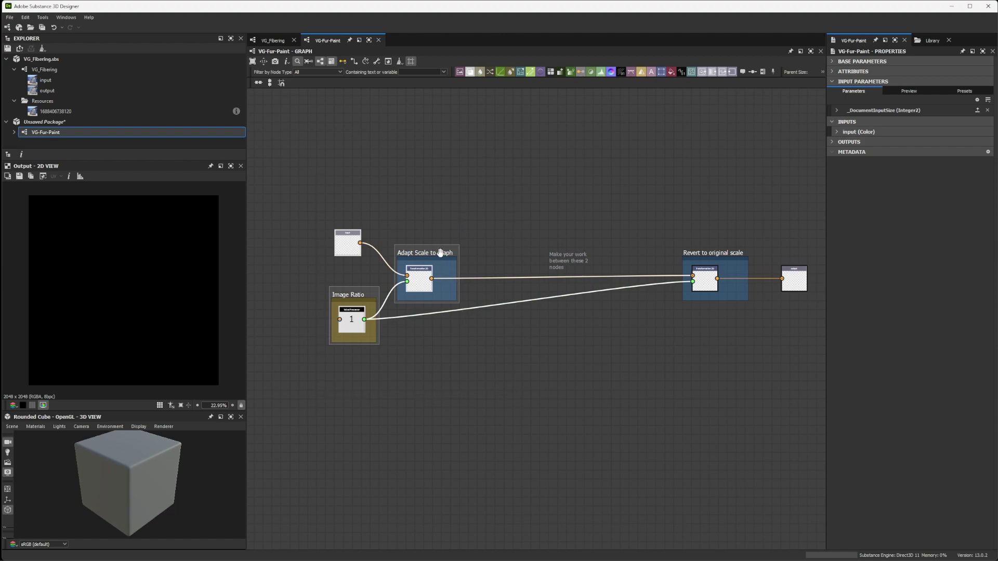
drag(445, 259, 371, 258)
drag(575, 205, 737, 370)
drag(658, 254, 731, 258)
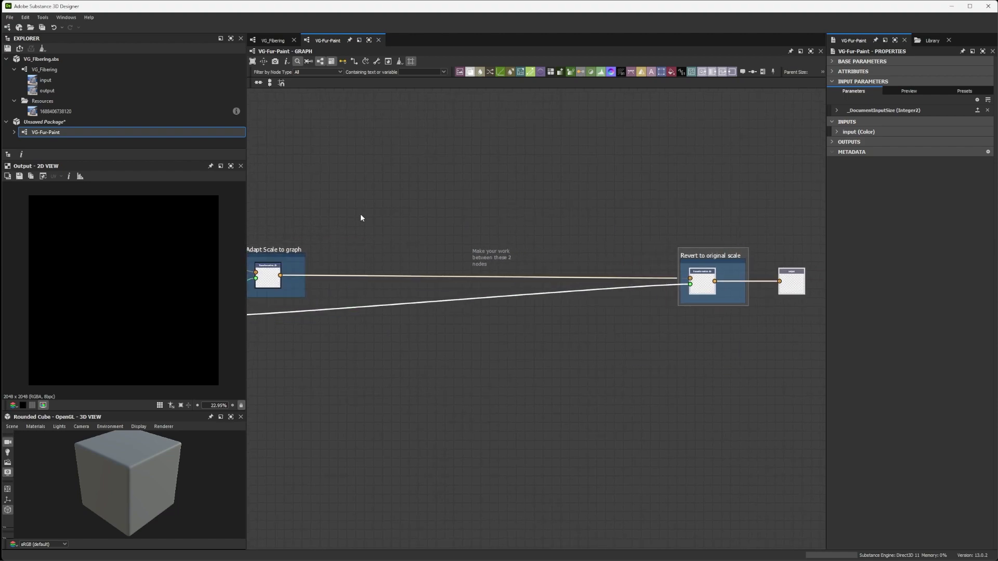
drag(402, 232, 482, 282)
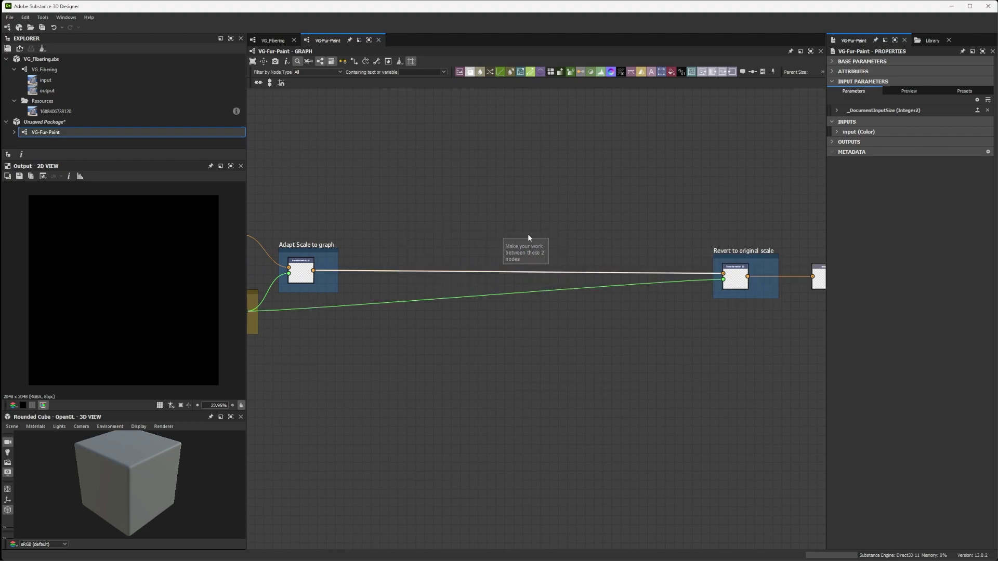
Step: Delete the placeholder comment and the scale-node link, and float the VG_Fibering graph window
click(508, 210)
click(524, 250)
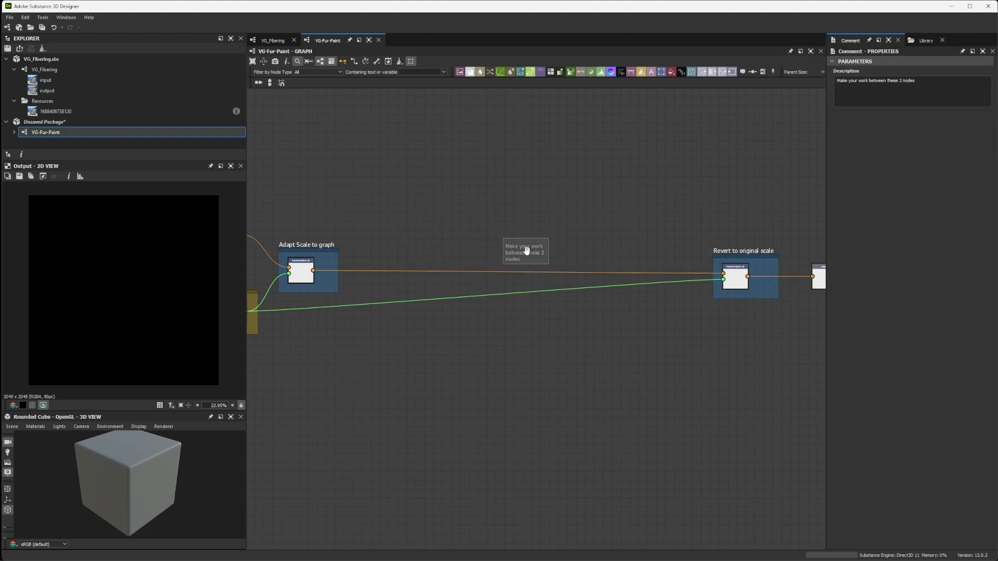
key(Delete)
click(518, 271)
key(Delete)
mouse_move(273, 41)
mouse_down()
mouse_move(343, 99)
mouse_move(0, 99)
mouse_up()
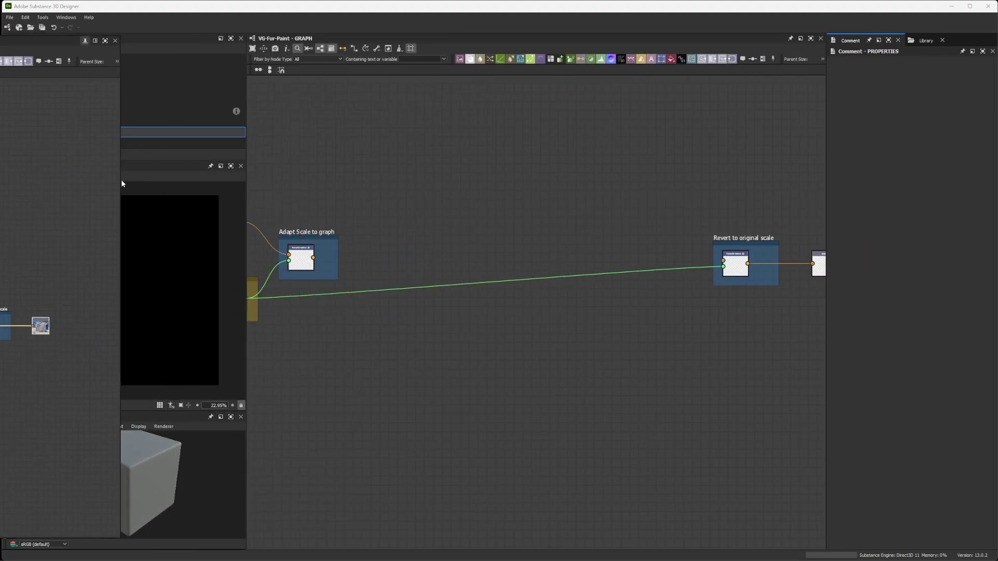
Step: Add a Fractal Sum Base node with Min Level 7, keeping Max Level at 11
drag(121, 184, 0, 183)
scroll(471, 191, up, 3)
scroll(471, 191, down, 1)
scroll(473, 207, up, 1)
key(space)
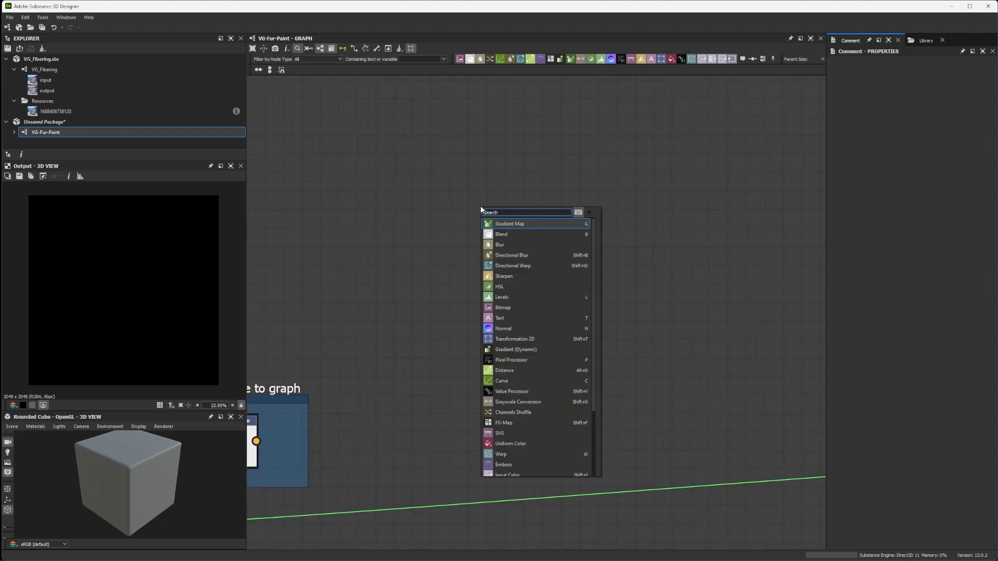
text(fractal)
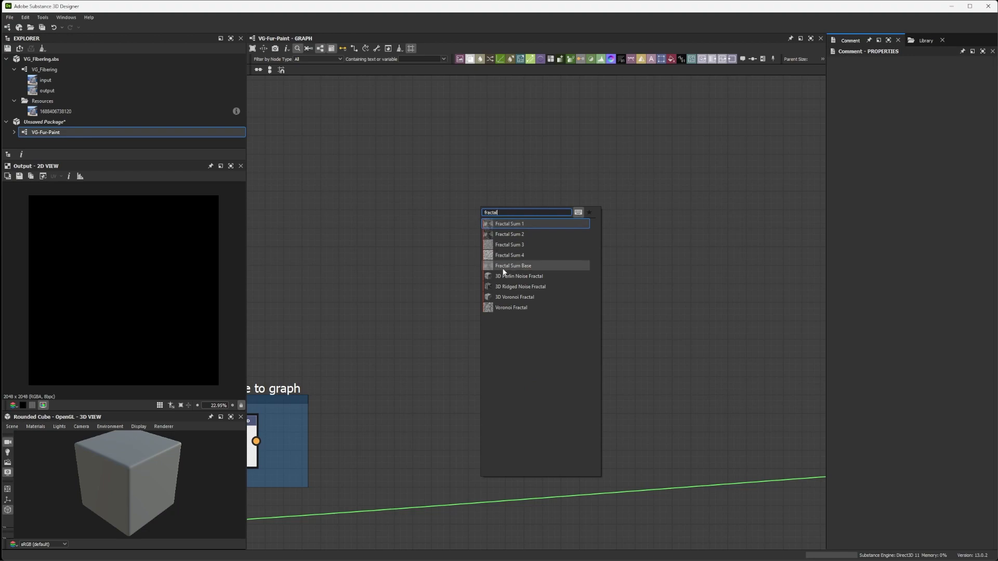
click(511, 260)
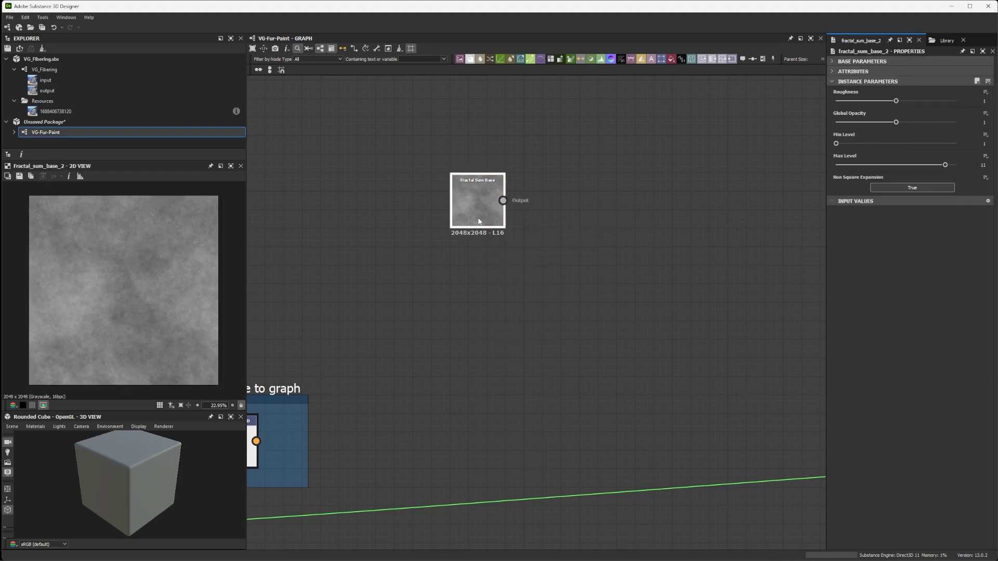
scroll(478, 221, up, 2)
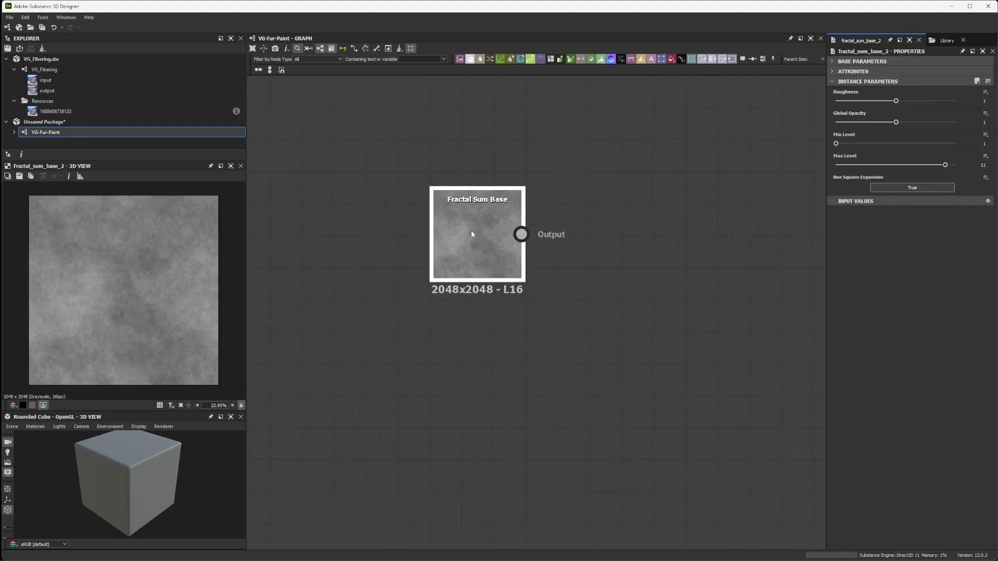
scroll(471, 231, up, 1)
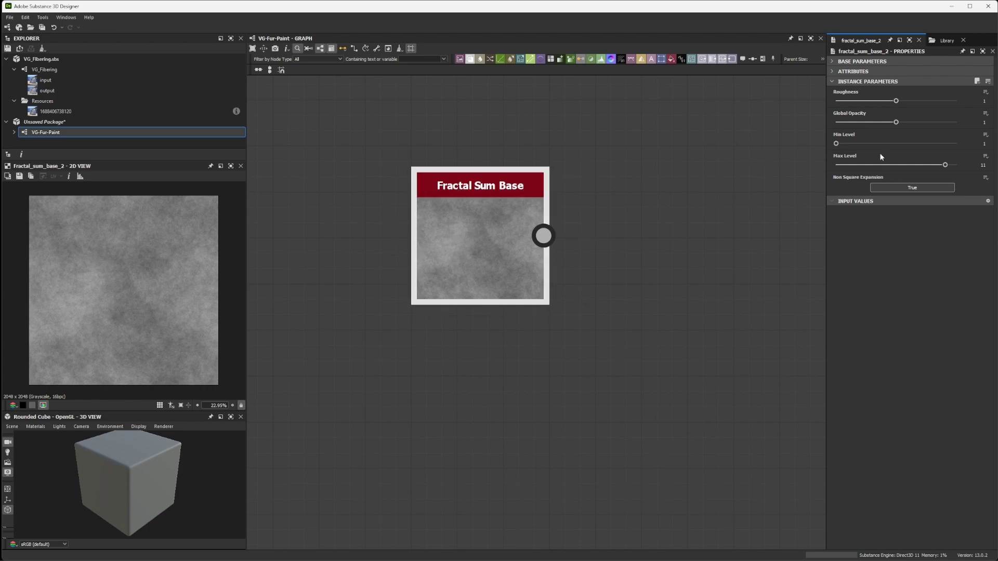
mouse_move(835, 144)
mouse_down()
mouse_move(913, 143)
mouse_move(895, 145)
mouse_up()
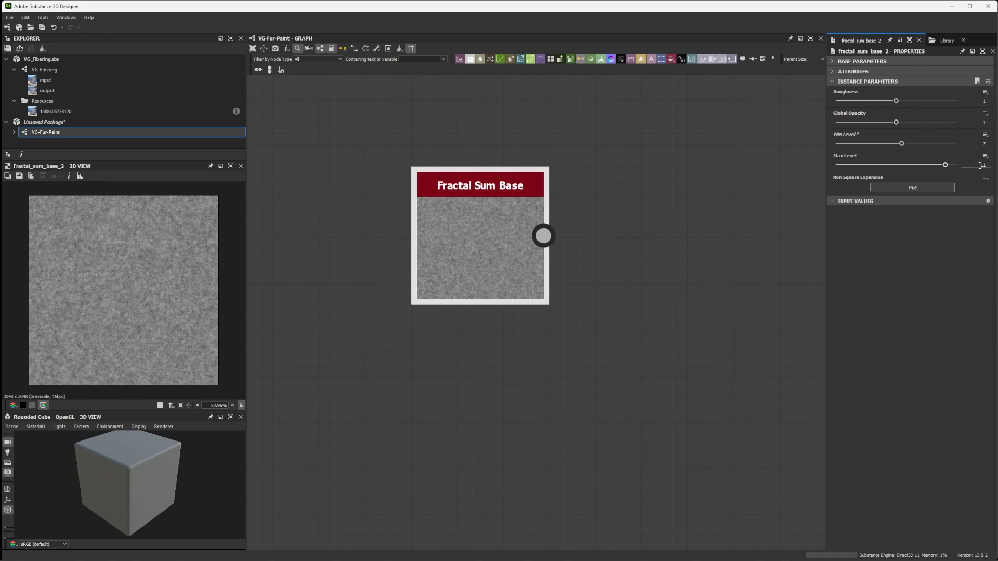
mouse_move(945, 165)
mouse_down()
mouse_move(936, 165)
mouse_move(945, 165)
mouse_up()
drag(519, 195, 463, 194)
scroll(75, 271, up, 5)
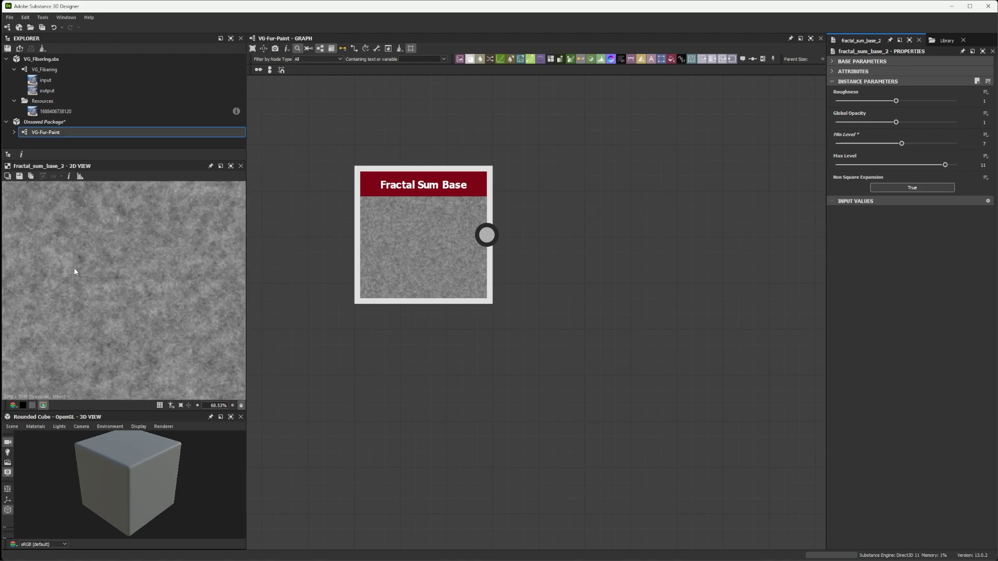
scroll(74, 268, down, 2)
scroll(81, 265, down, 2)
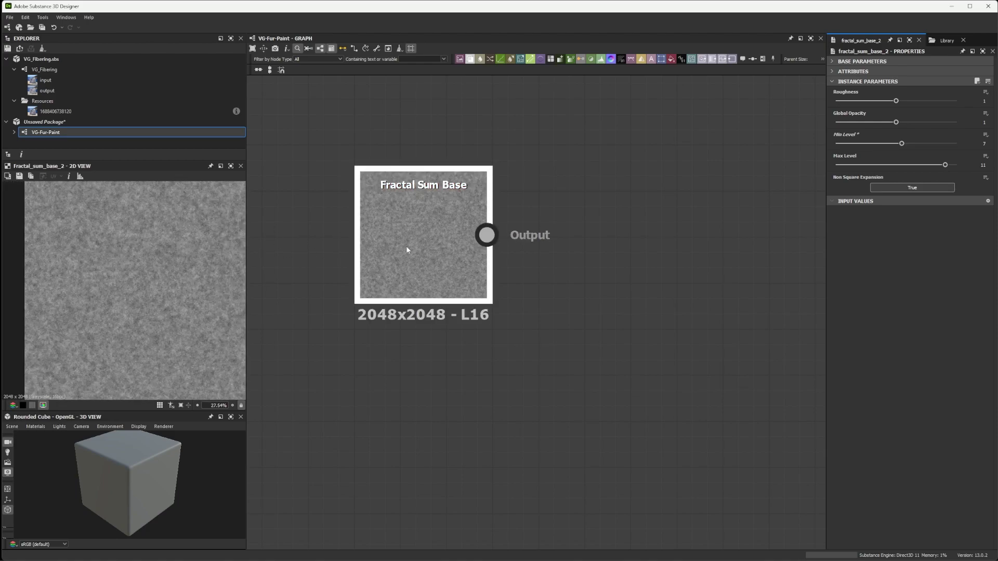
key(space)
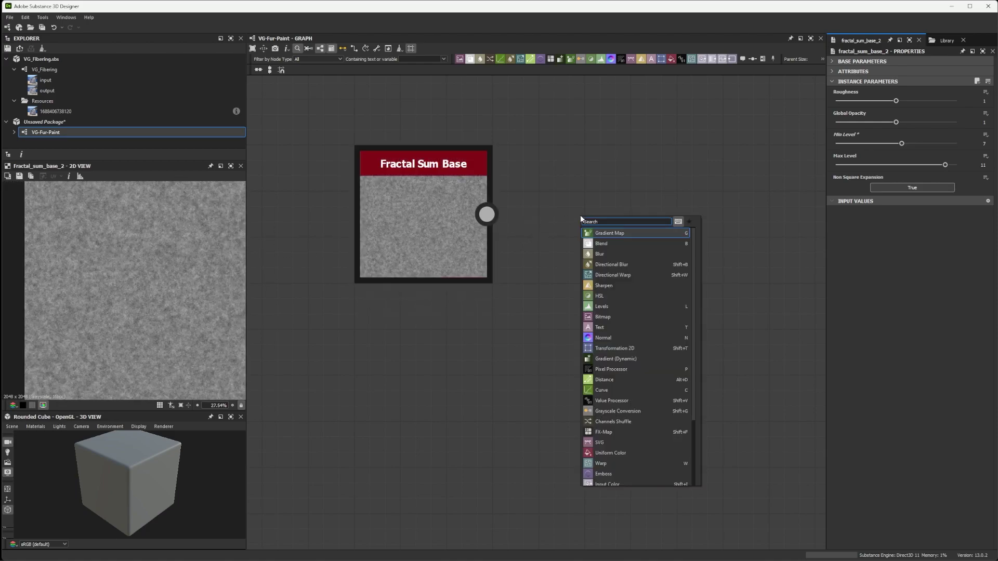
text(warp)
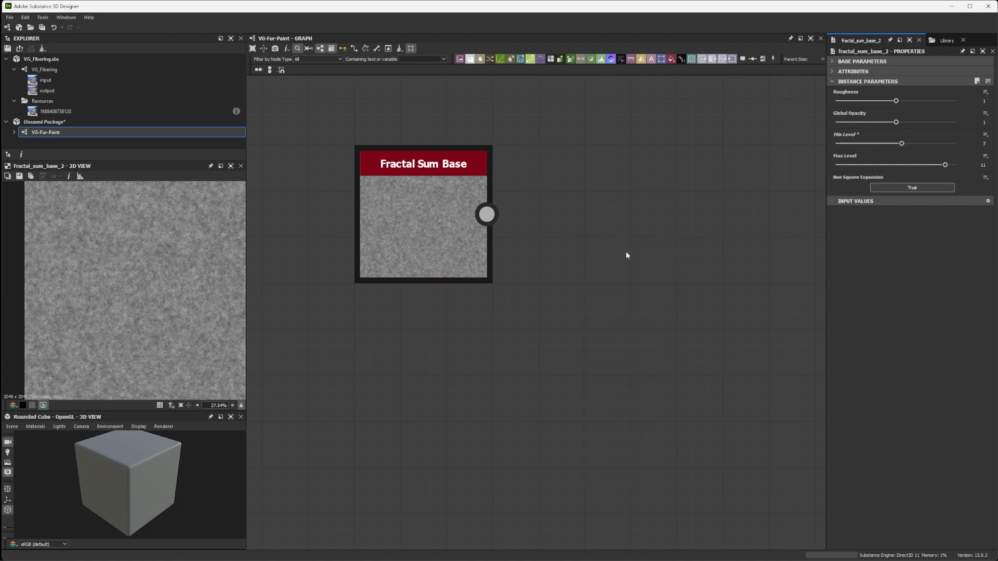
Step: Add Auto Levels after the noise, copy Resources to the new package, and load the bag photo into the input
drag(485, 214, 590, 213)
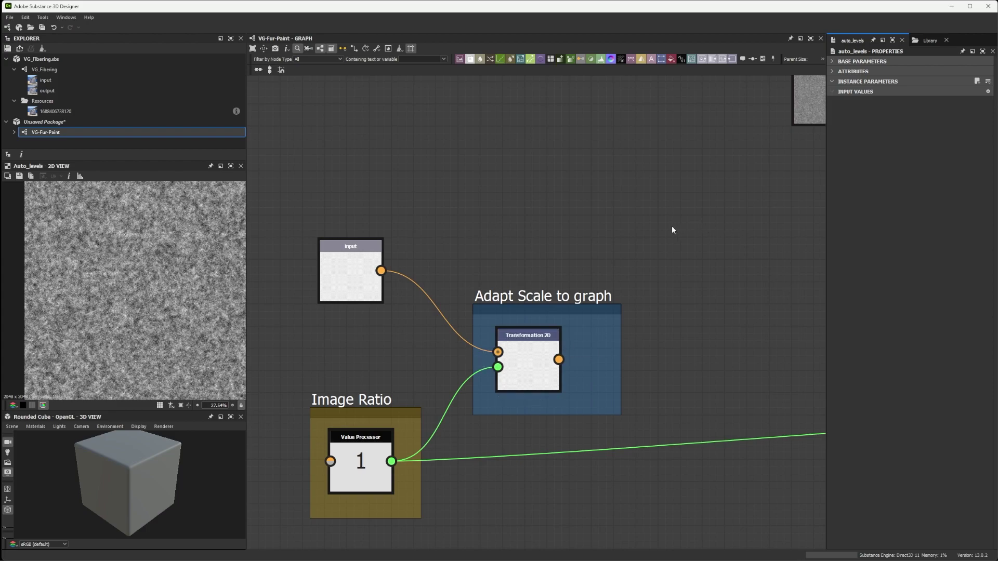
click(47, 102)
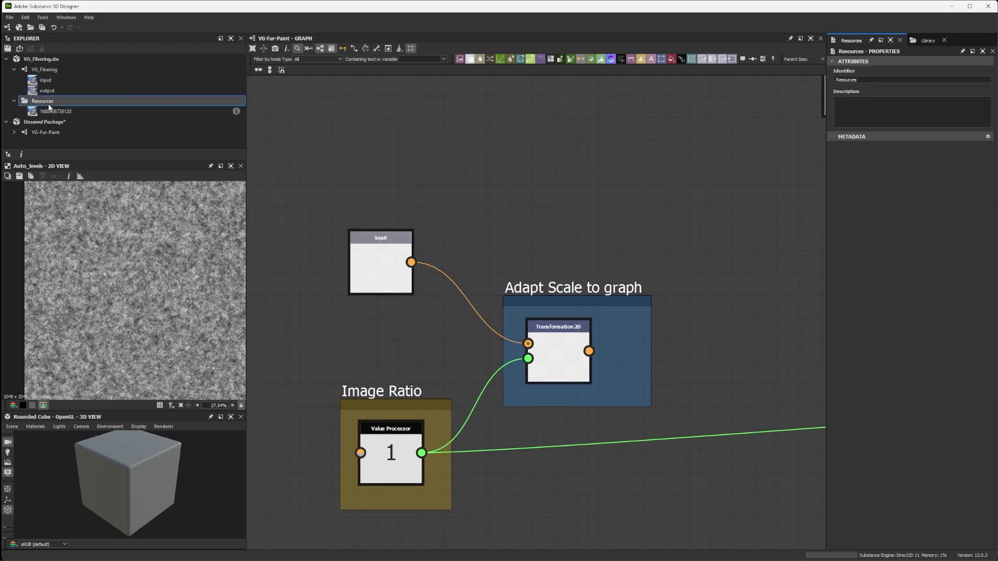
drag(48, 105, 80, 124)
click(80, 125)
double_click(47, 143)
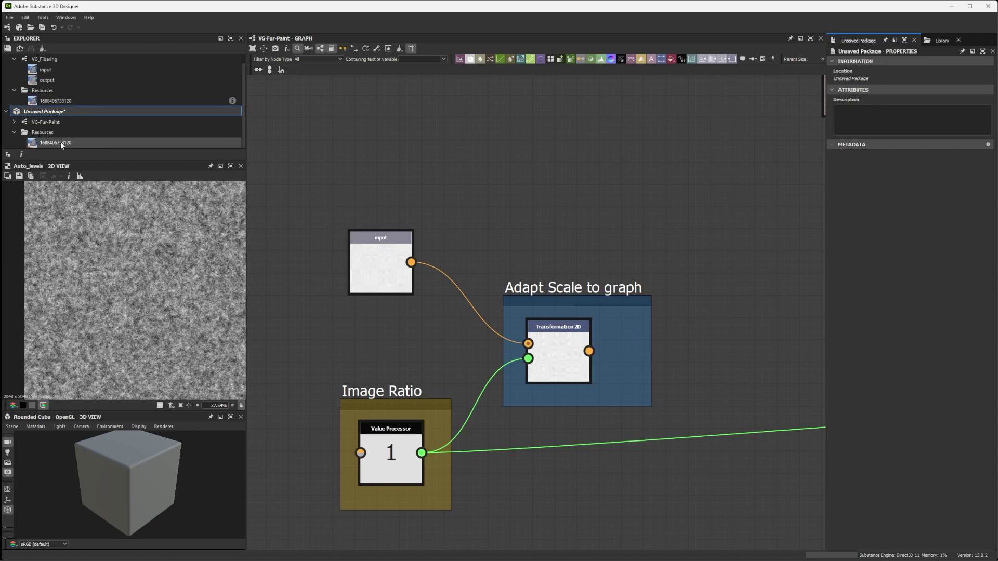
drag(62, 145, 379, 261)
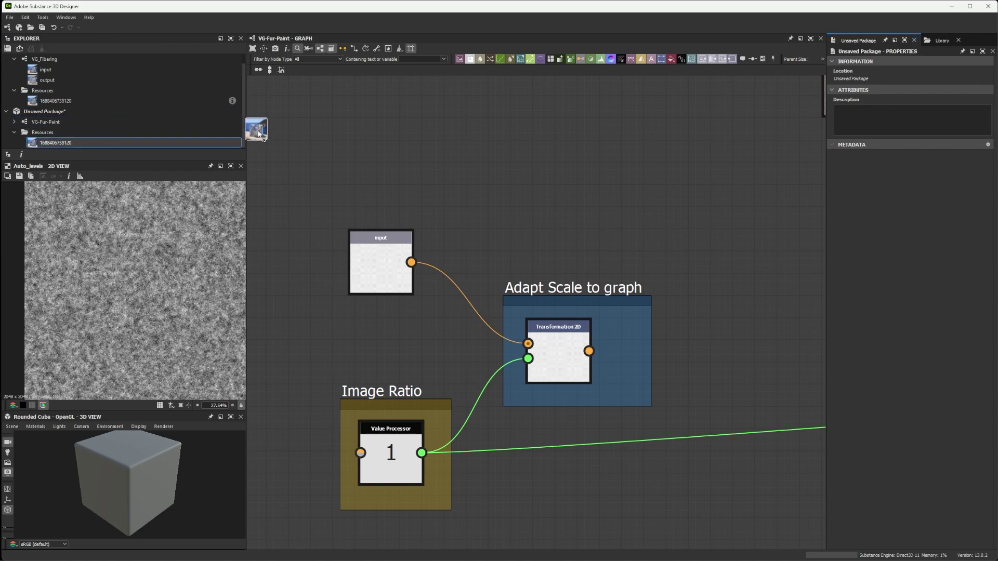
double_click(559, 357)
scroll(503, 235, down, 2)
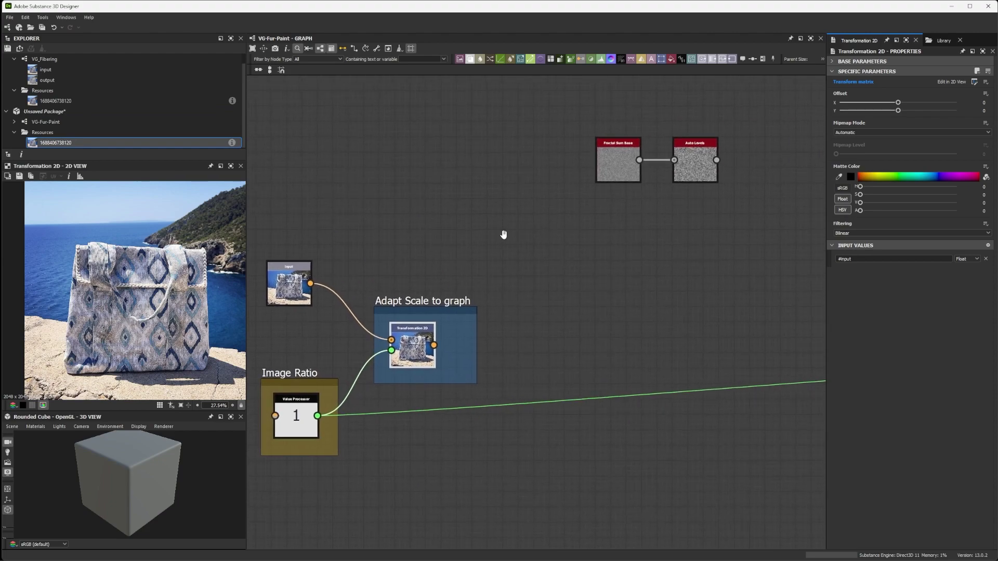
scroll(503, 234, down, 1)
drag(727, 173, 684, 178)
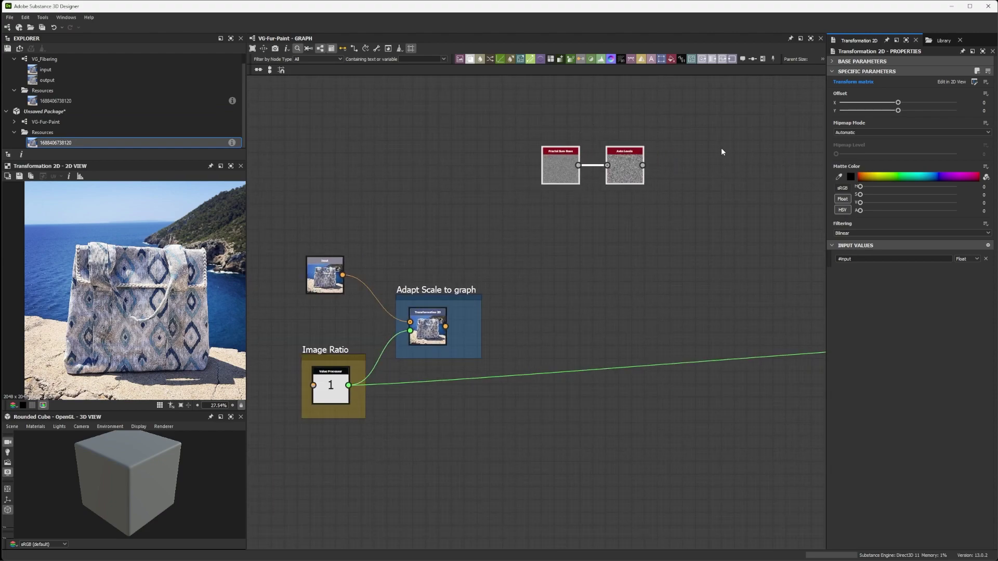
Step: Add a Blend node taking the resized photo via a reroute dot, with Auto Levels as opacity
key(space)
text(blend)
key(Return)
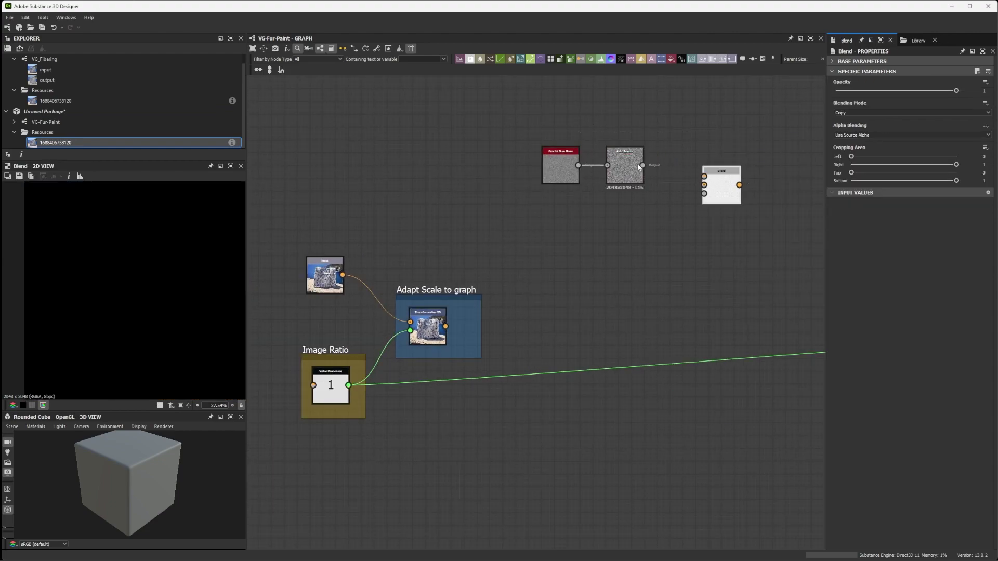
drag(561, 152, 585, 235)
drag(668, 250, 704, 193)
drag(445, 326, 703, 176)
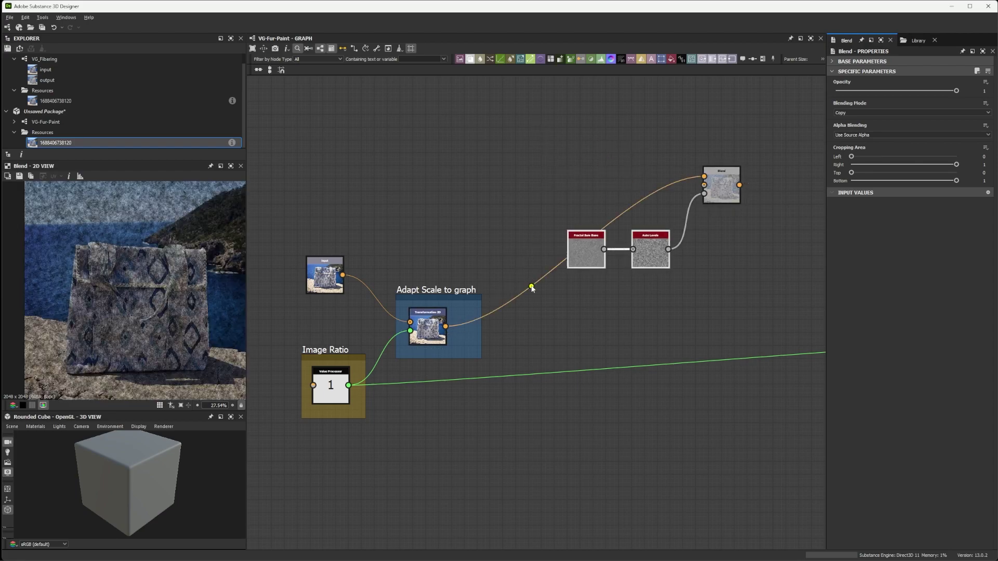
double_click(532, 286)
drag(532, 286, 556, 180)
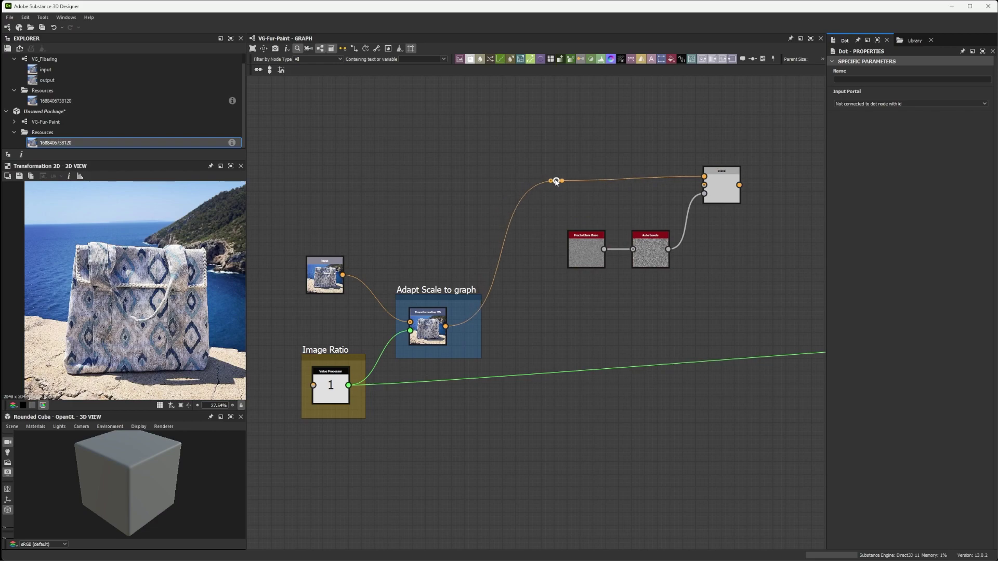
double_click(733, 186)
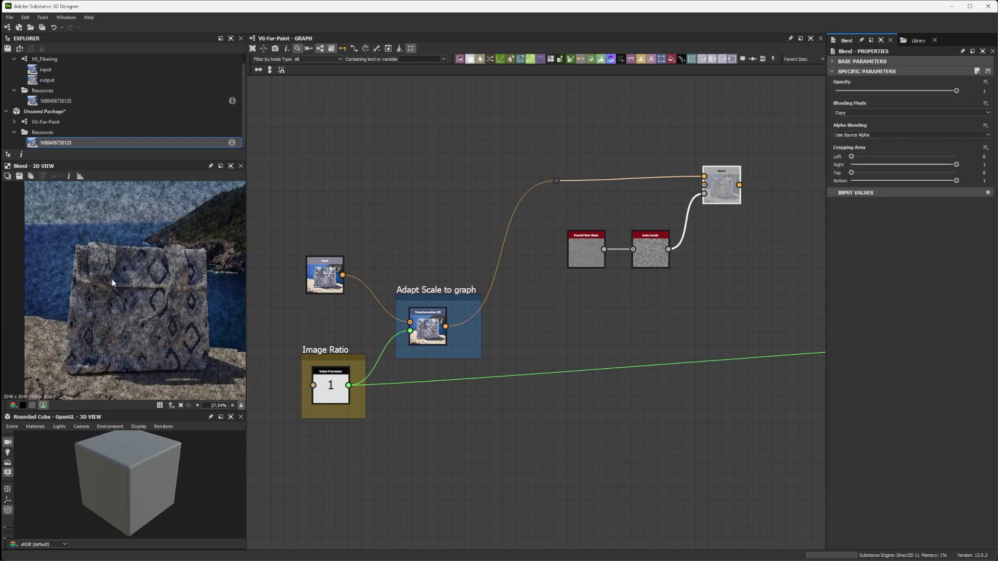
scroll(439, 235, down, 3)
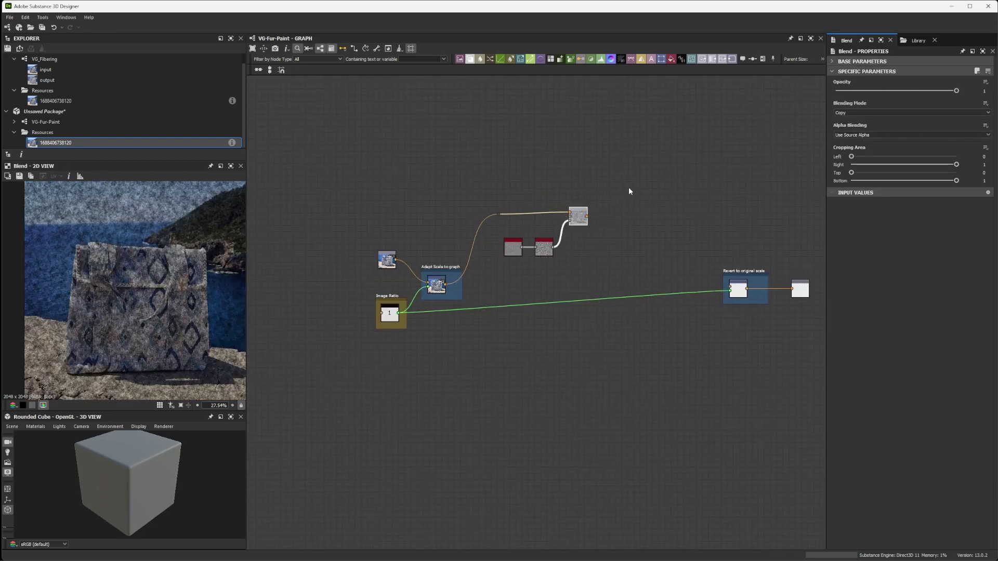
drag(628, 190, 494, 281)
mouse_move(724, 254)
mouse_down()
mouse_move(588, 226)
mouse_move(694, 306)
mouse_up()
scroll(536, 205, up, 2)
scroll(540, 204, up, 2)
Step: Add a Non Uniform Dir. Warp Color fed by Blend, with Auto Levels driving intensity near 11.27
key(space)
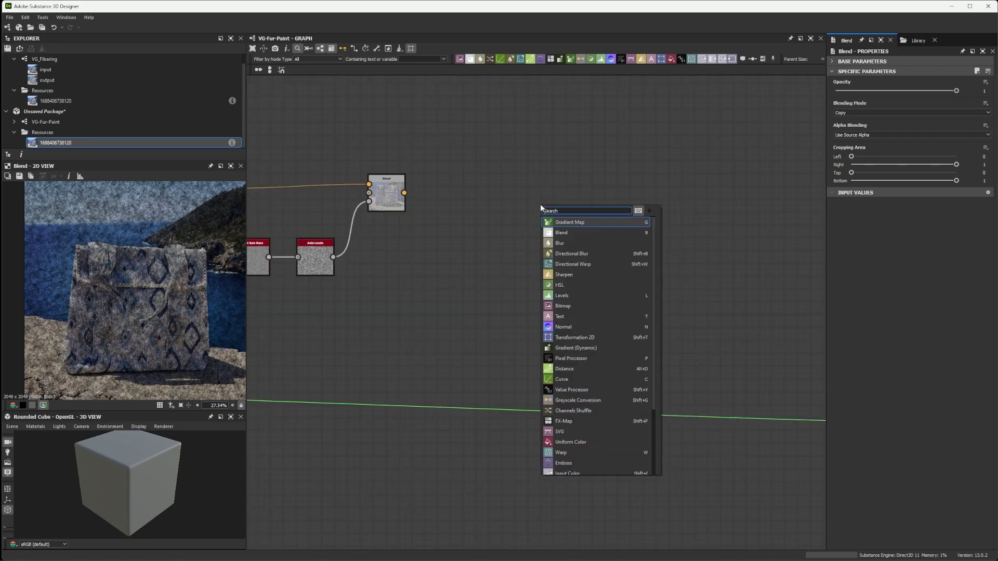
text(non)
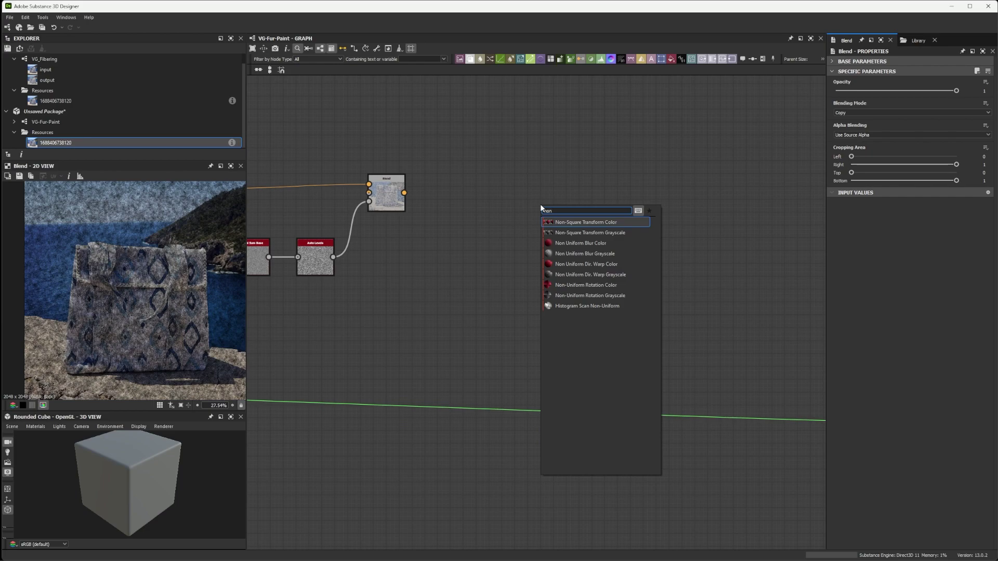
click(571, 264)
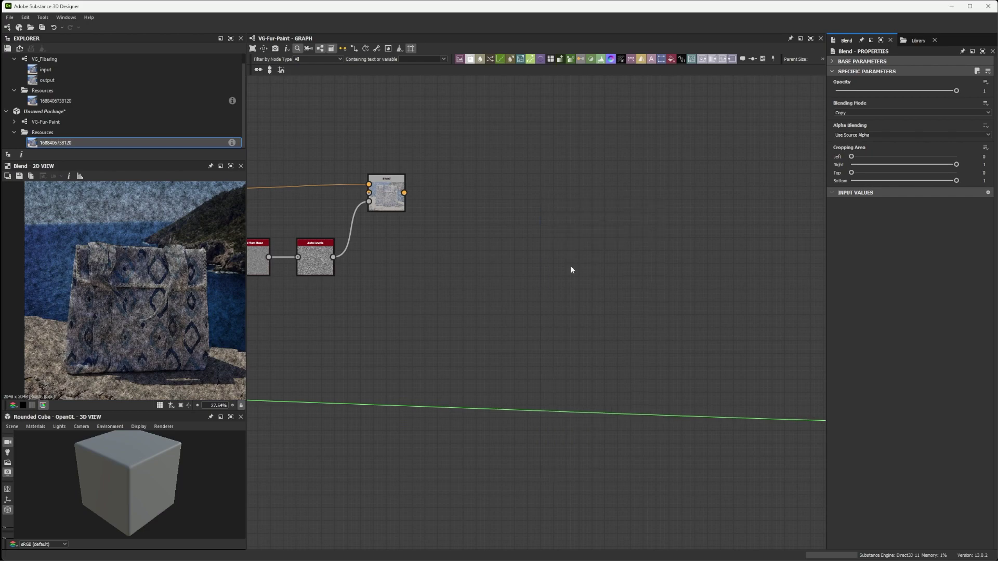
drag(546, 191, 571, 229)
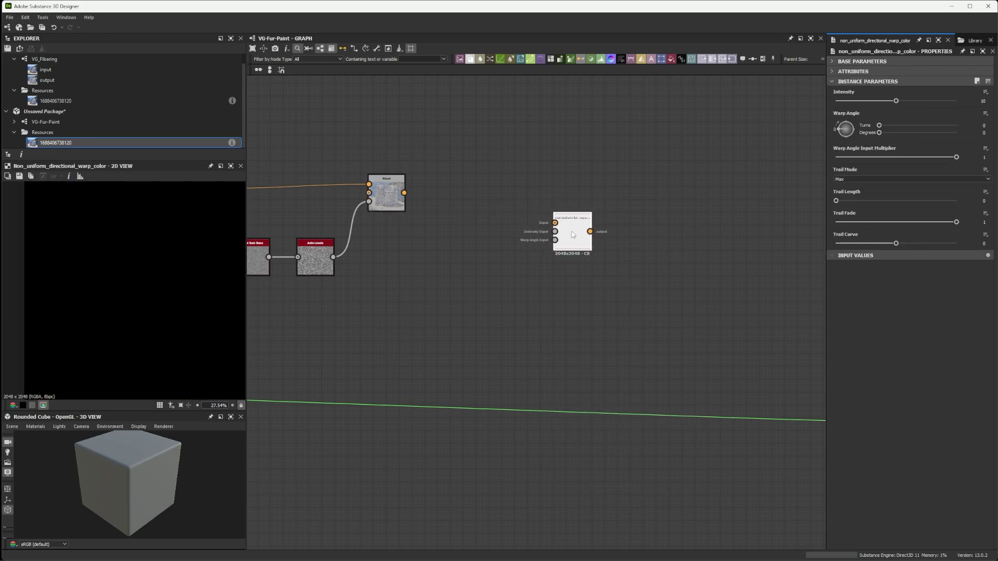
drag(404, 192, 554, 236)
scroll(567, 246, up, 5)
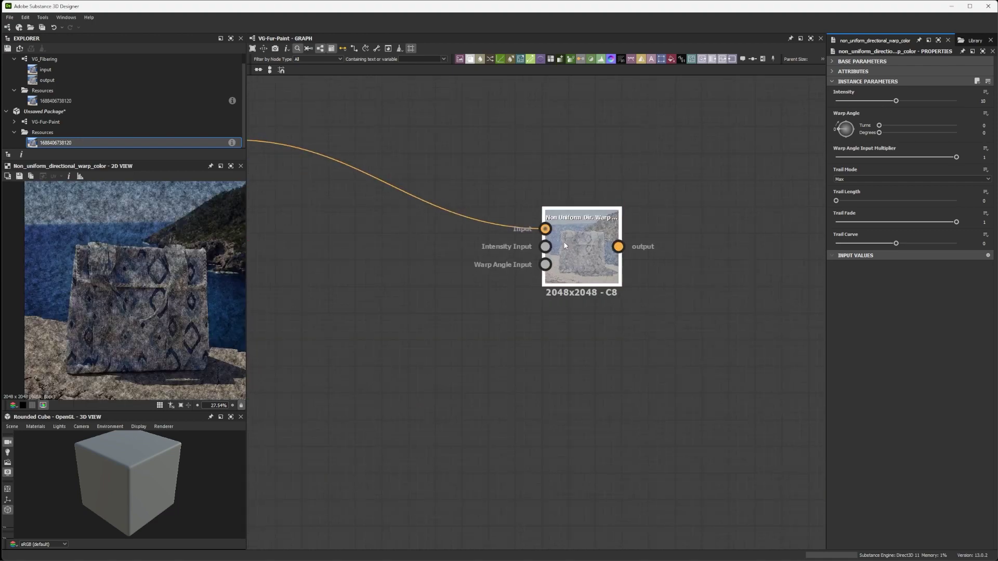
scroll(630, 212, down, 3)
scroll(659, 212, down, 2)
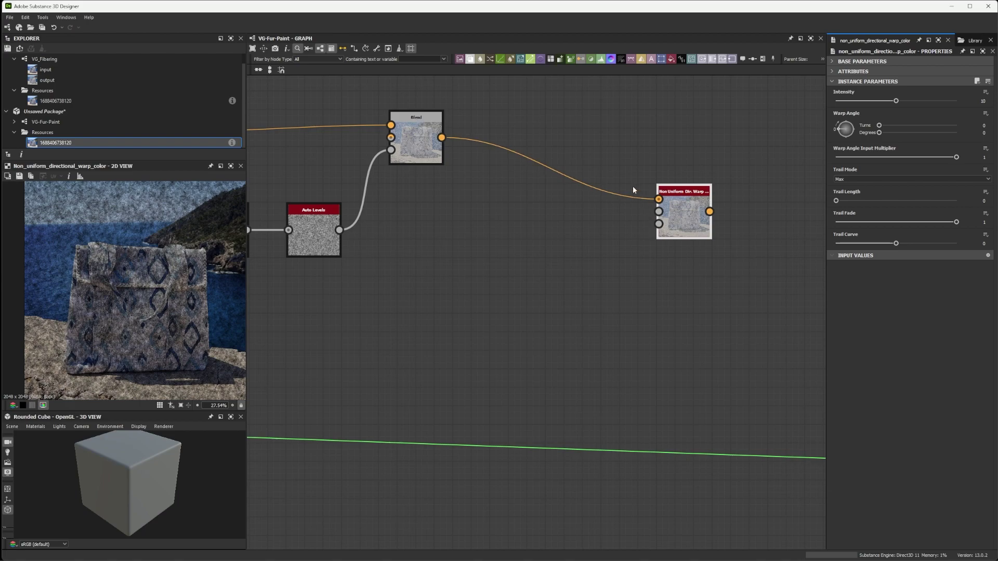
drag(302, 215, 313, 188)
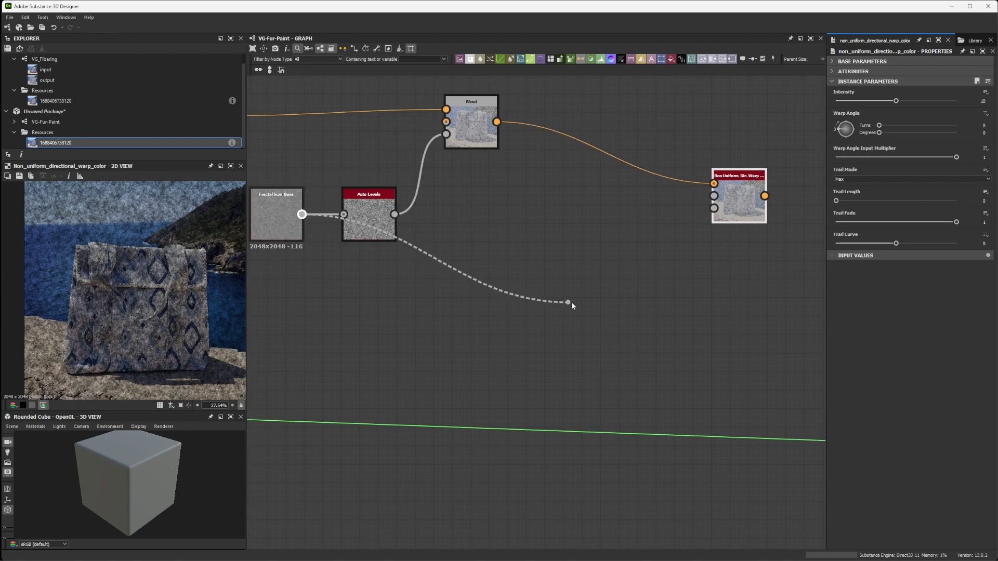
drag(584, 302, 714, 195)
scroll(106, 261, up, 3)
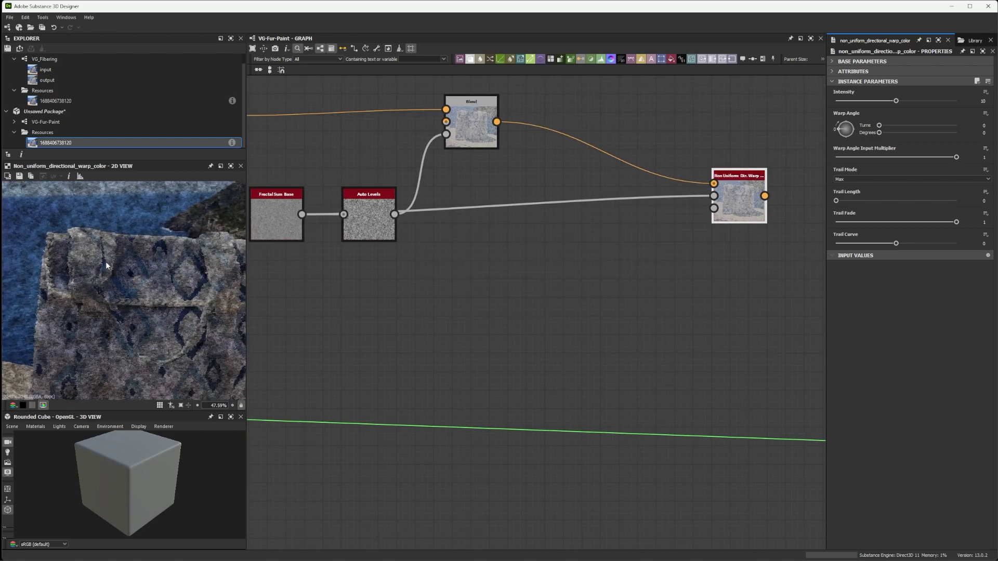
scroll(105, 262, down, 2)
drag(896, 101, 903, 101)
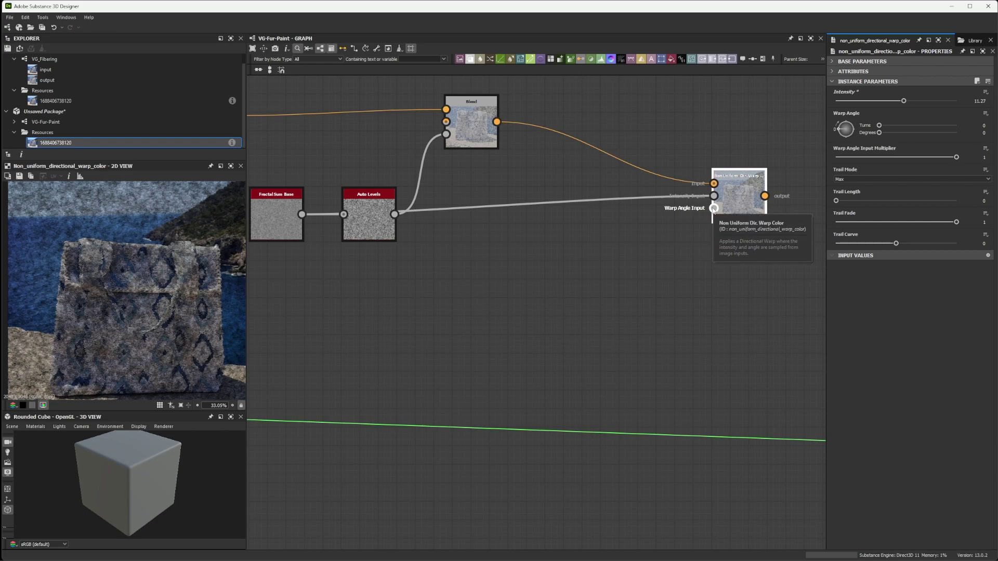
Step: Add a scale-6 Perlin Noise into the warp's Warp Angle Input and preview the warp
key(space)
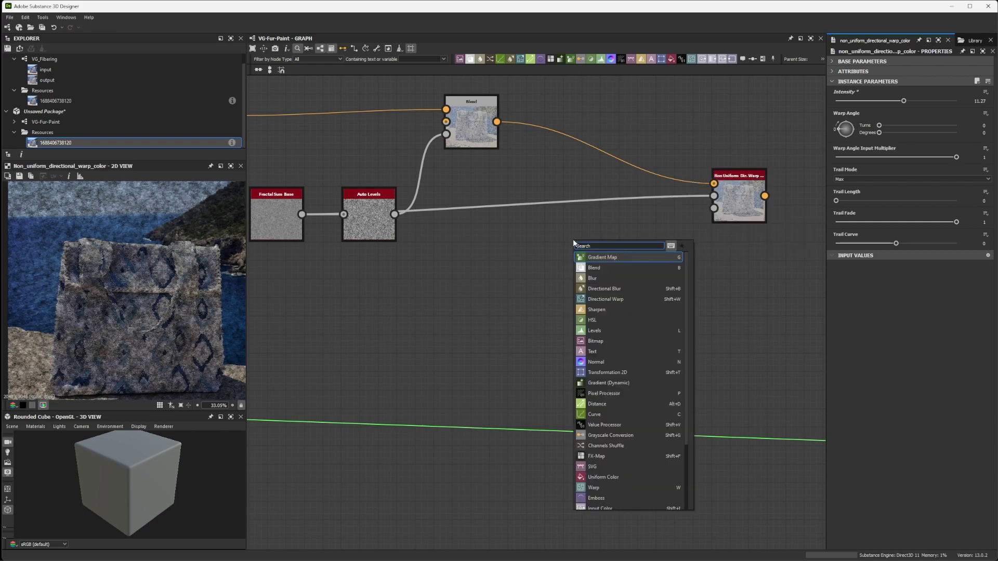
text(perlin)
key(Return)
drag(896, 101, 845, 101)
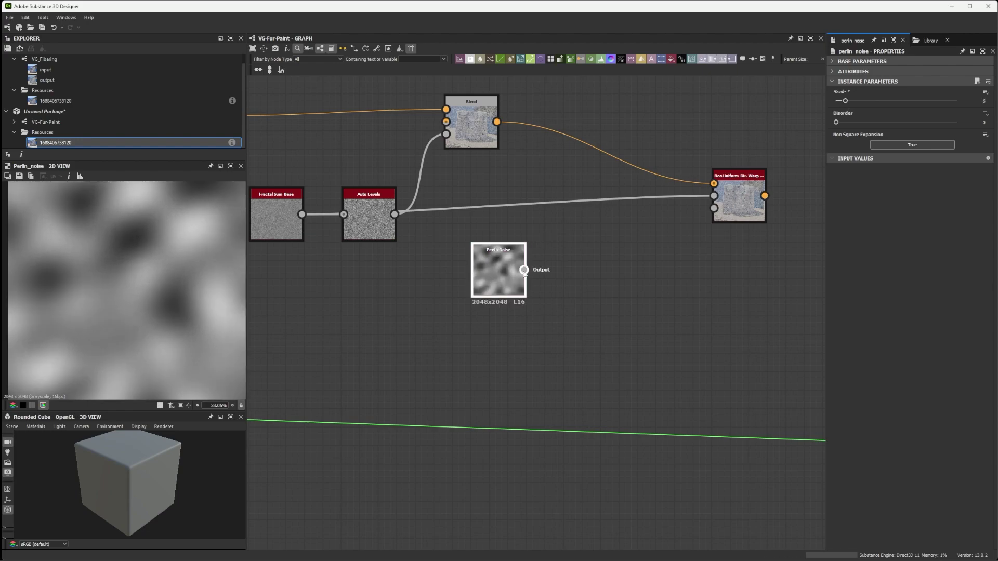
drag(524, 270, 713, 209)
double_click(732, 210)
scroll(120, 270, up, 1)
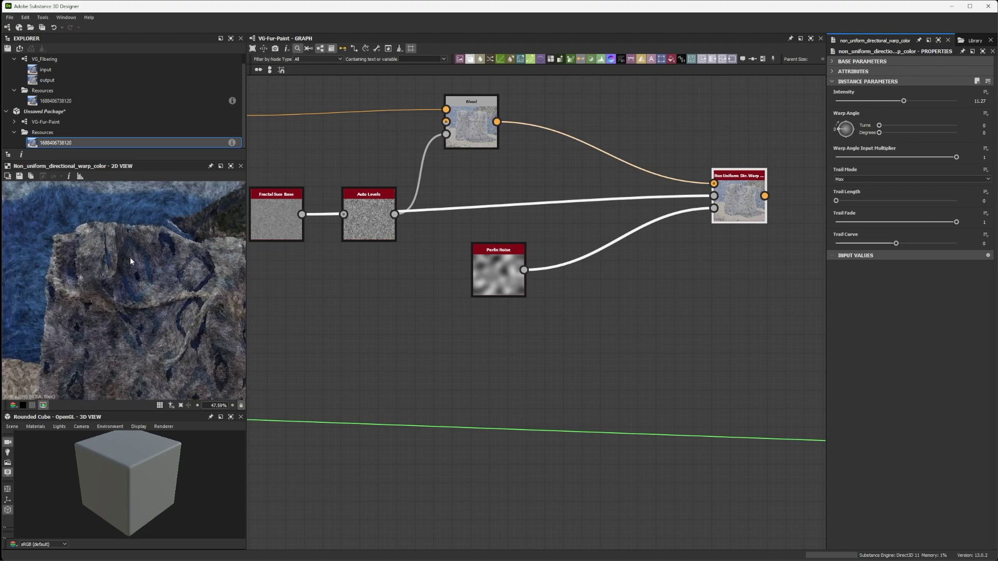
Step: Set the warp node's Trail Length to 5
drag(698, 228, 658, 213)
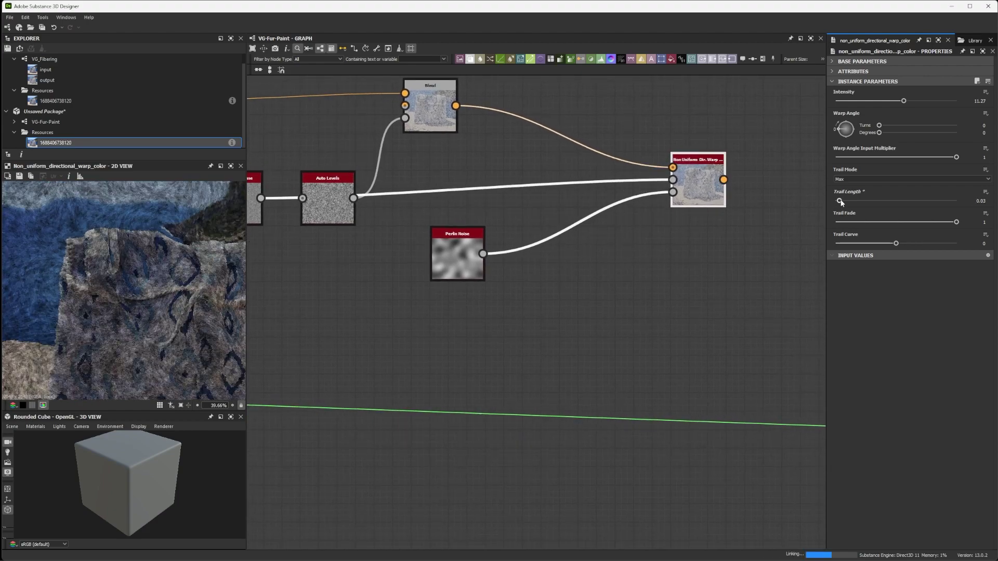
drag(837, 202, 890, 202)
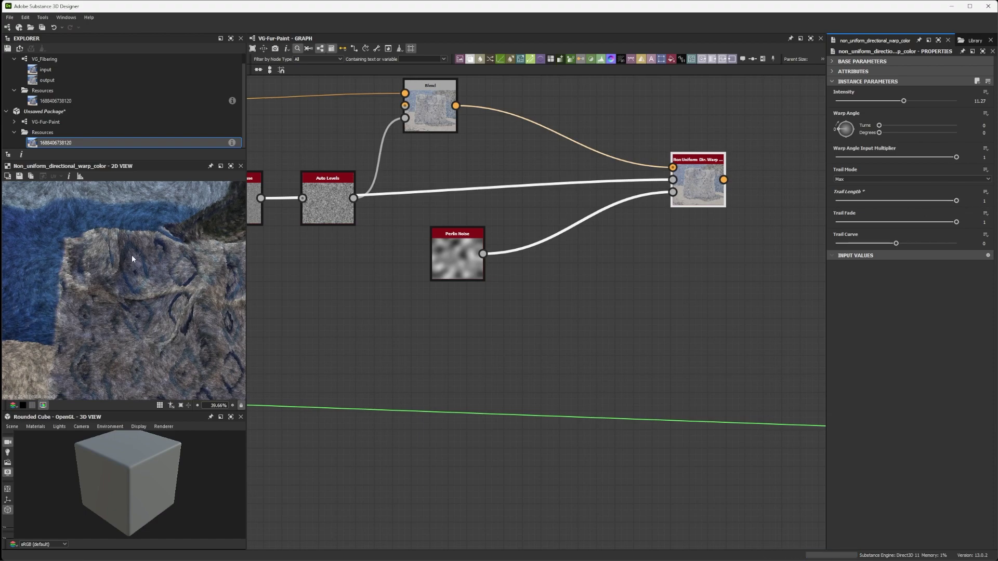
scroll(90, 259, up, 3)
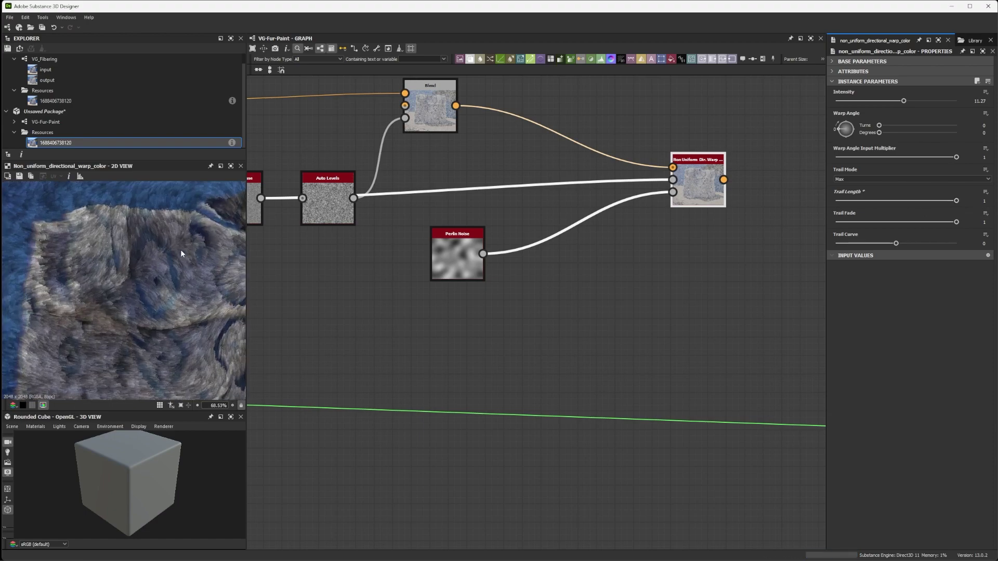
scroll(592, 277, down, 2)
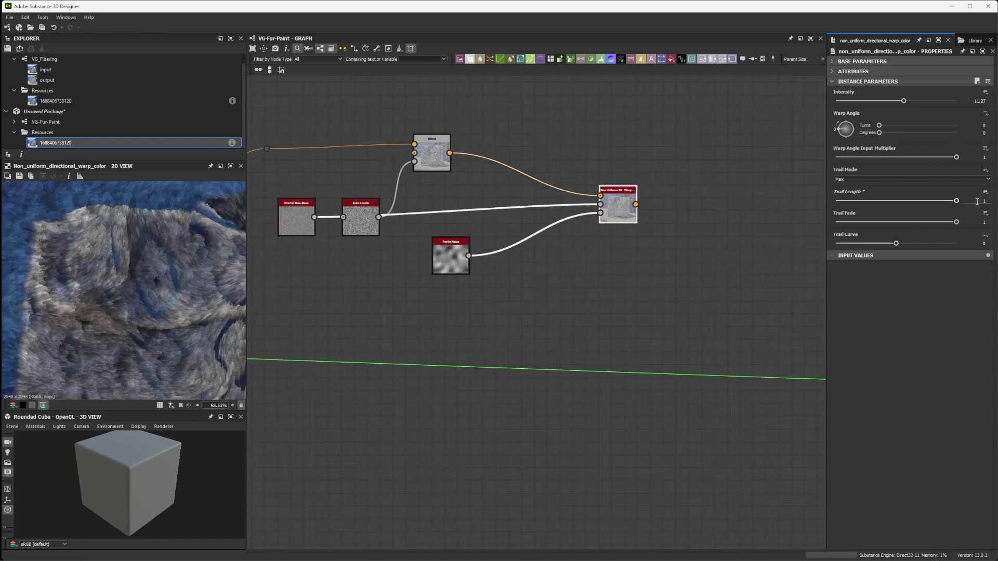
text(5)
key(Return)
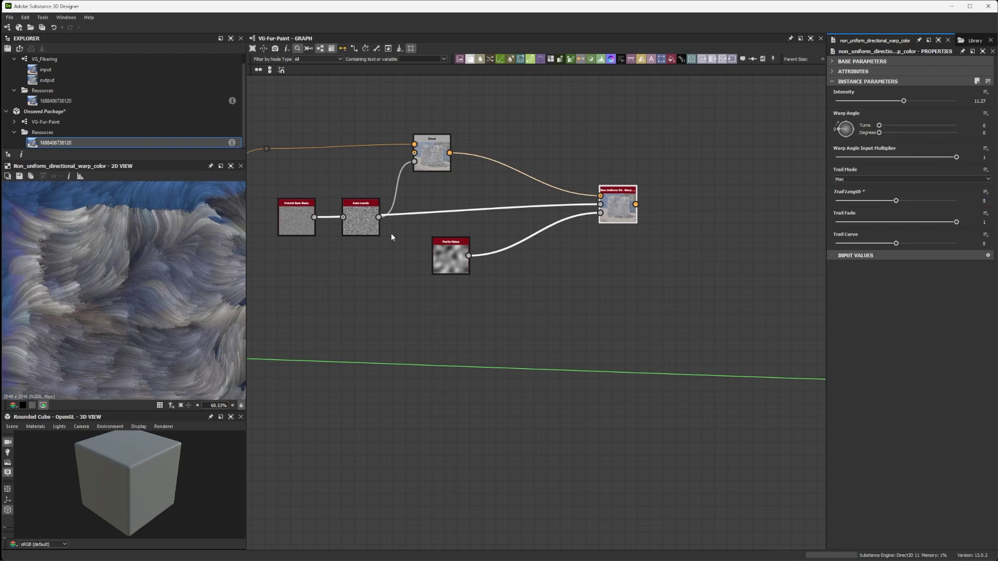
scroll(127, 286, down, 3)
scroll(127, 286, down, 2)
drag(139, 283, 121, 270)
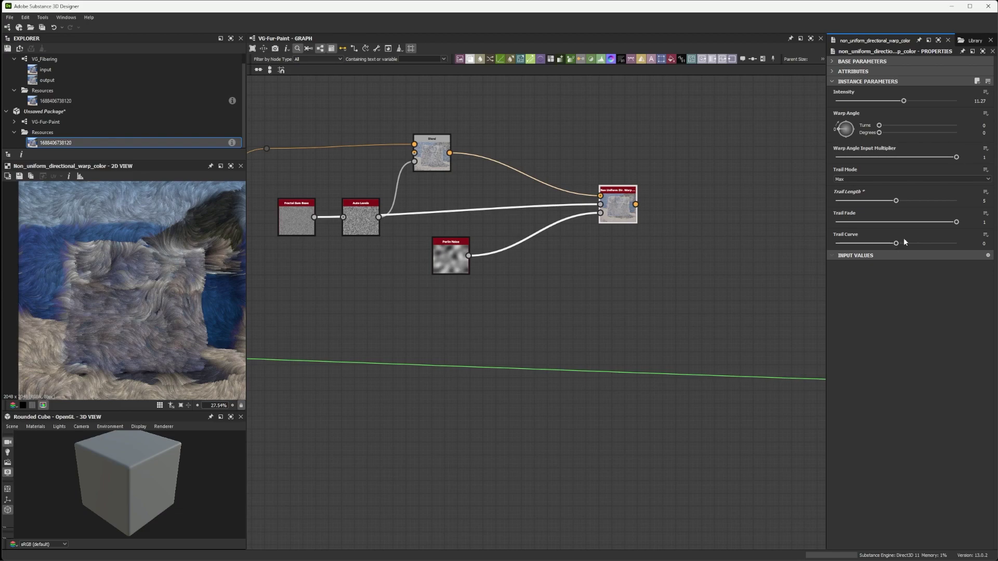
Step: Try different Trail Fade and Trail Curve values, leaving Trail Curve at 0
drag(954, 222, 922, 218)
scroll(147, 293, up, 3)
scroll(127, 251, down, 2)
scroll(138, 261, down, 2)
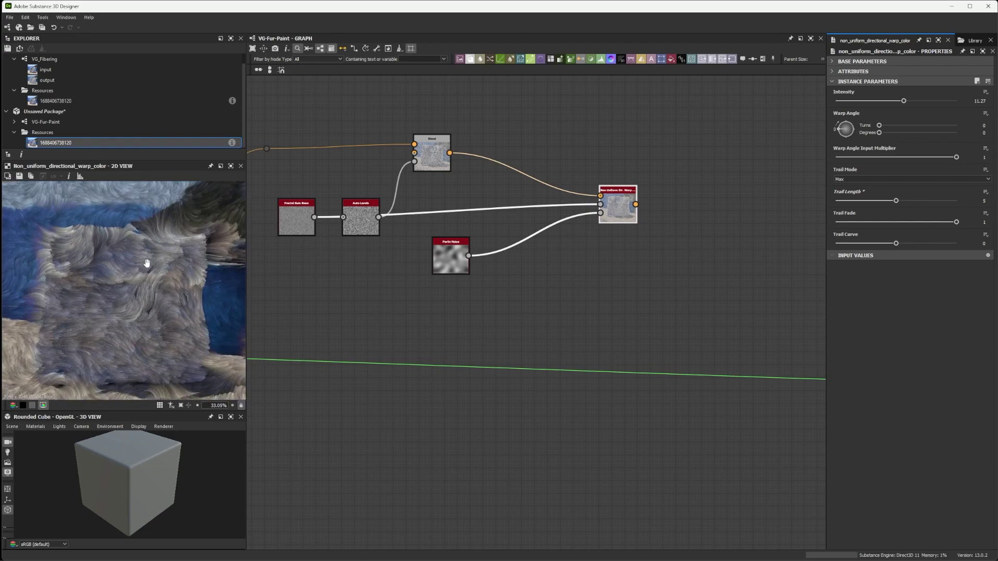
drag(896, 244, 957, 243)
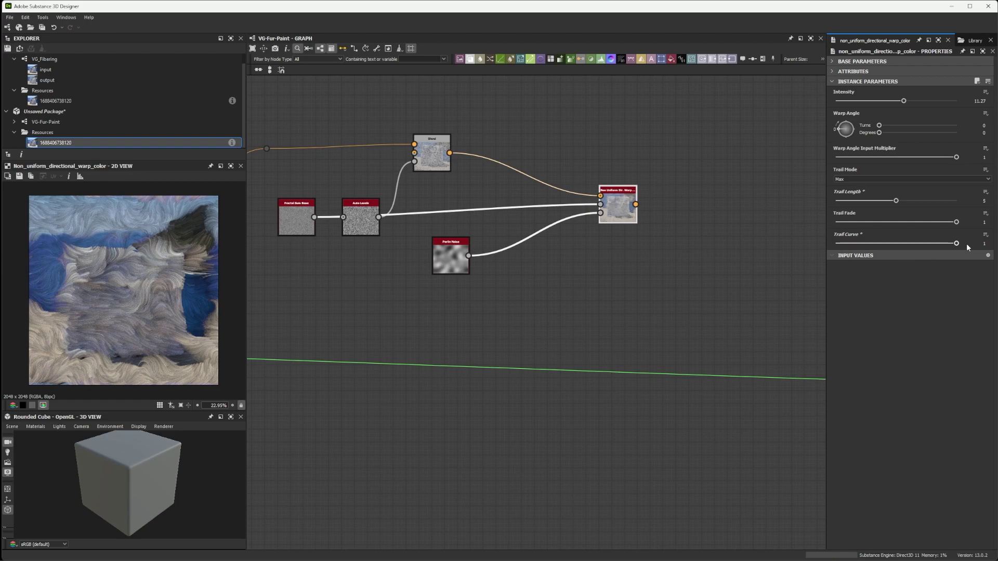
click(981, 244)
text(0.15)
key(Return)
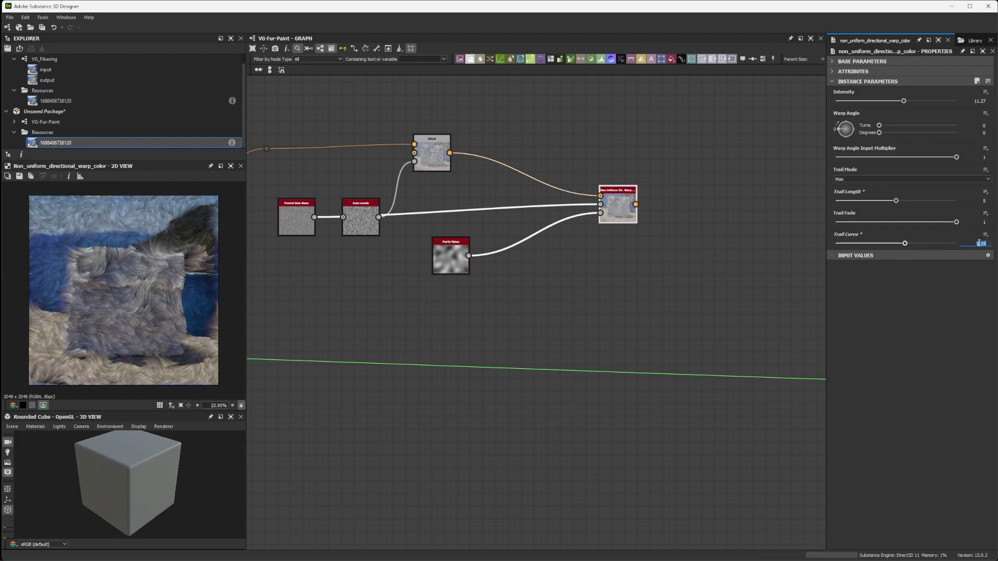
text(0)
key(Return)
mouse_move(898, 244)
mouse_down()
mouse_move(959, 253)
mouse_move(873, 245)
mouse_up()
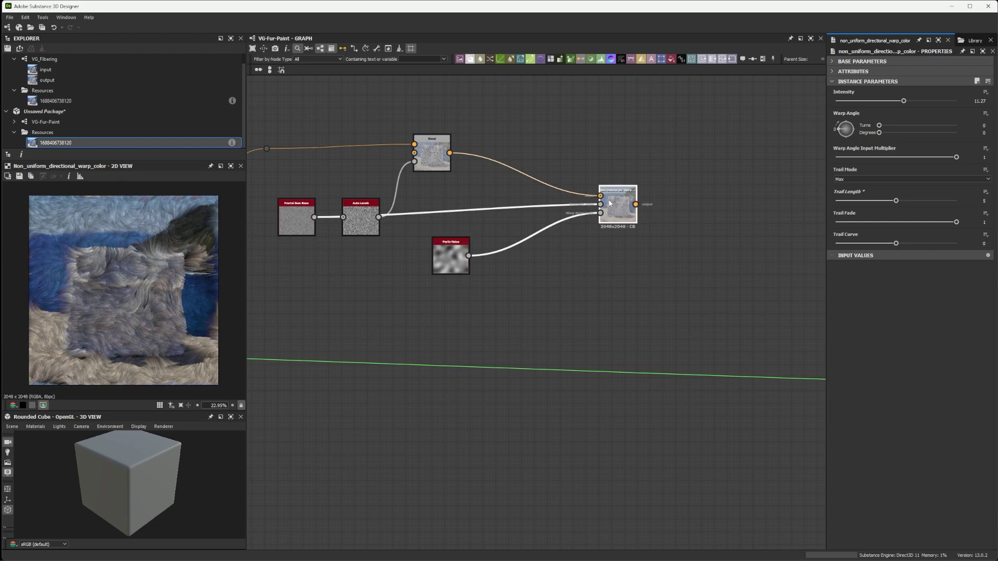
scroll(431, 207, down, 1)
Step: Compare the source photo preview with the warp node result
drag(422, 199, 556, 185)
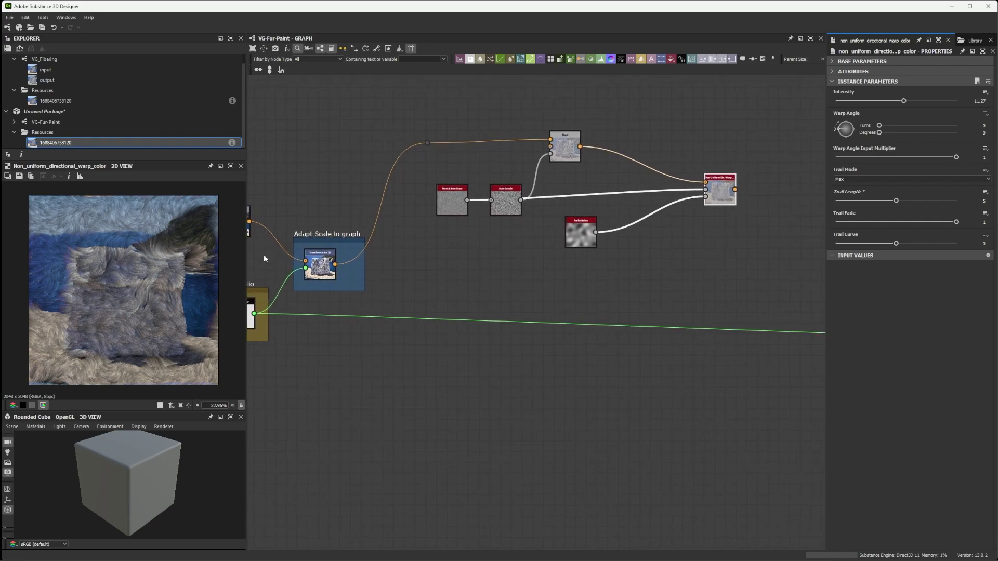
double_click(316, 267)
double_click(716, 191)
scroll(117, 283, up, 2)
scroll(116, 283, up, 1)
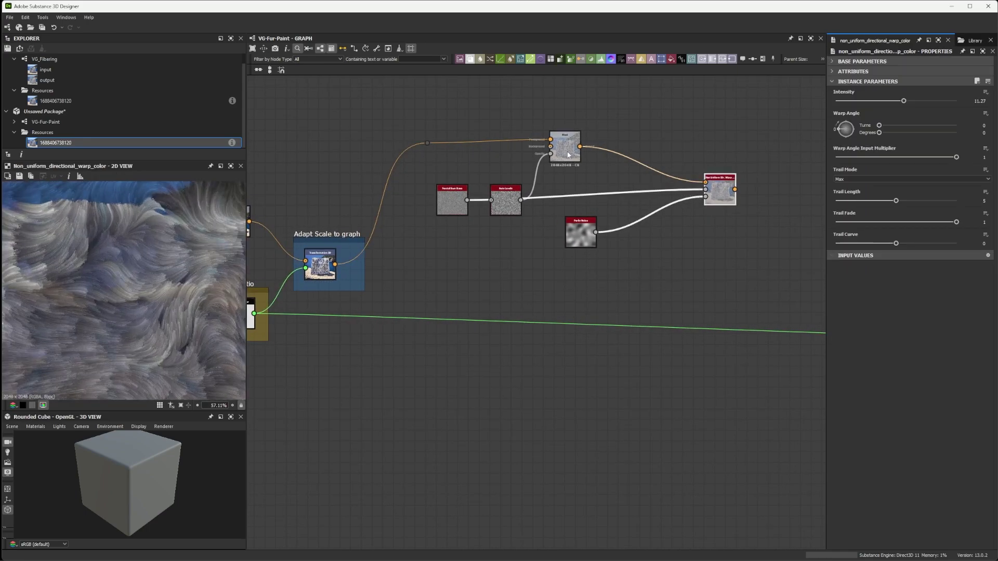
drag(756, 238, 618, 224)
scroll(671, 235, down, 2)
scroll(613, 219, up, 1)
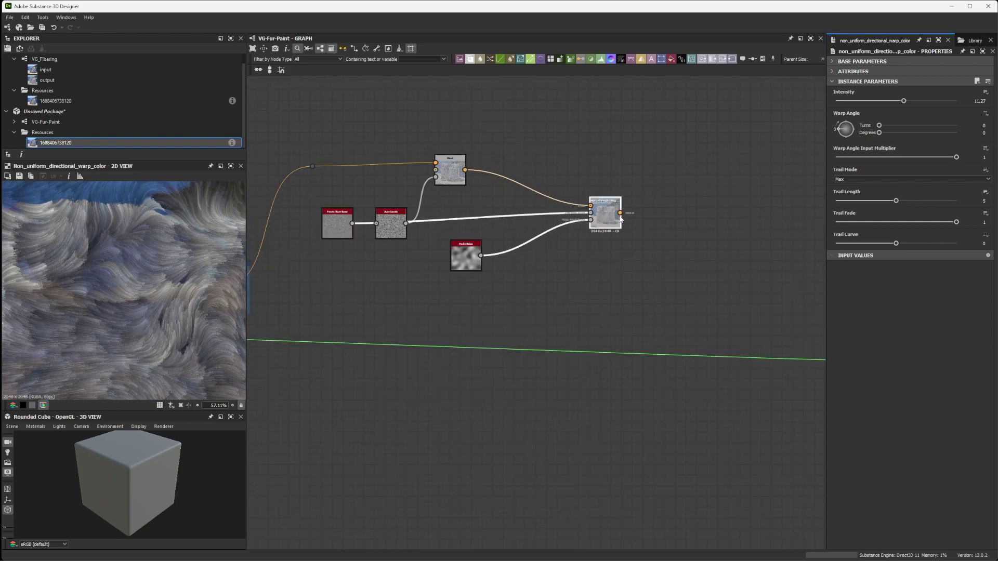
Step: Add a Blend node after the warp and set its Blending Mode to Screen
key(space)
key(b)
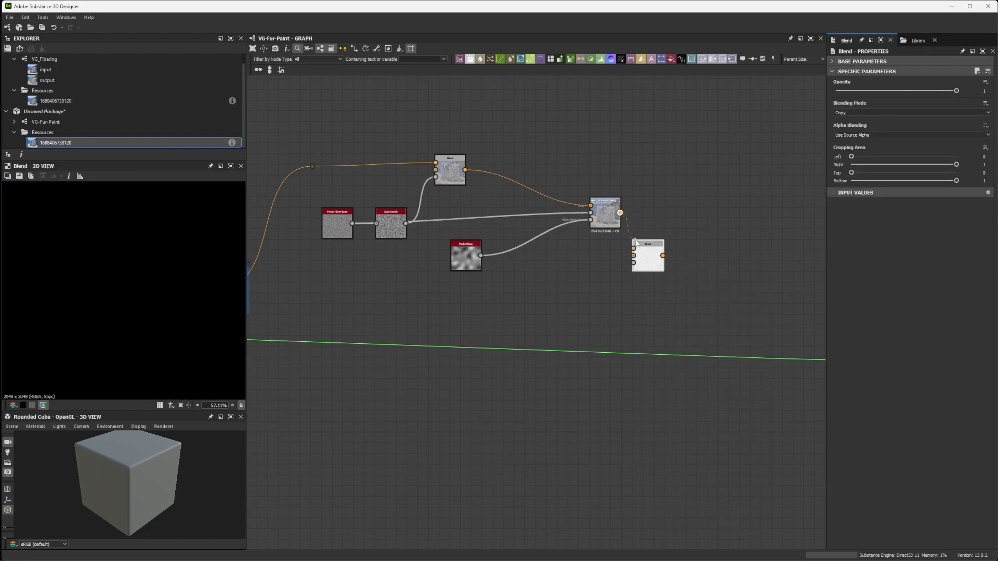
drag(651, 257, 669, 248)
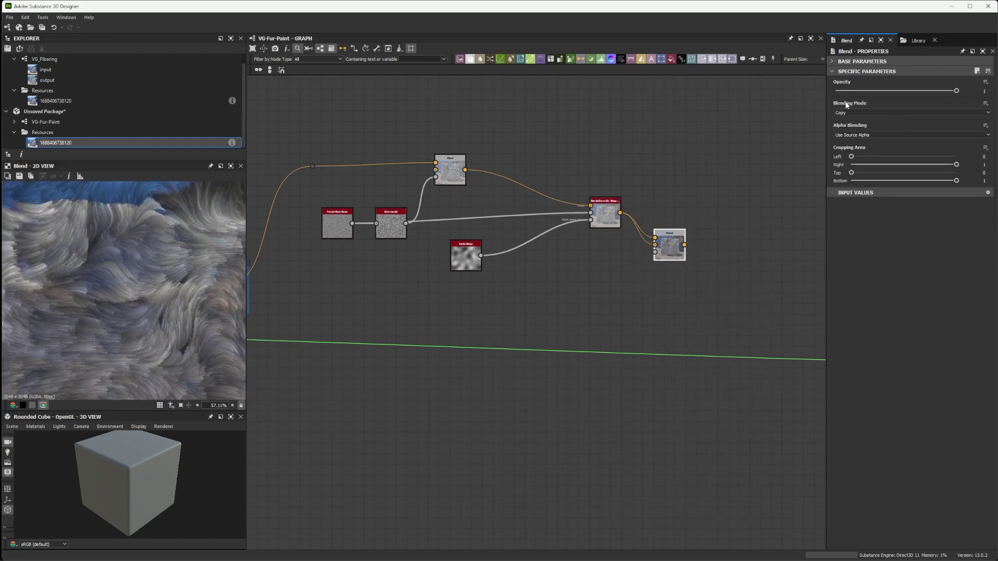
click(850, 113)
click(845, 166)
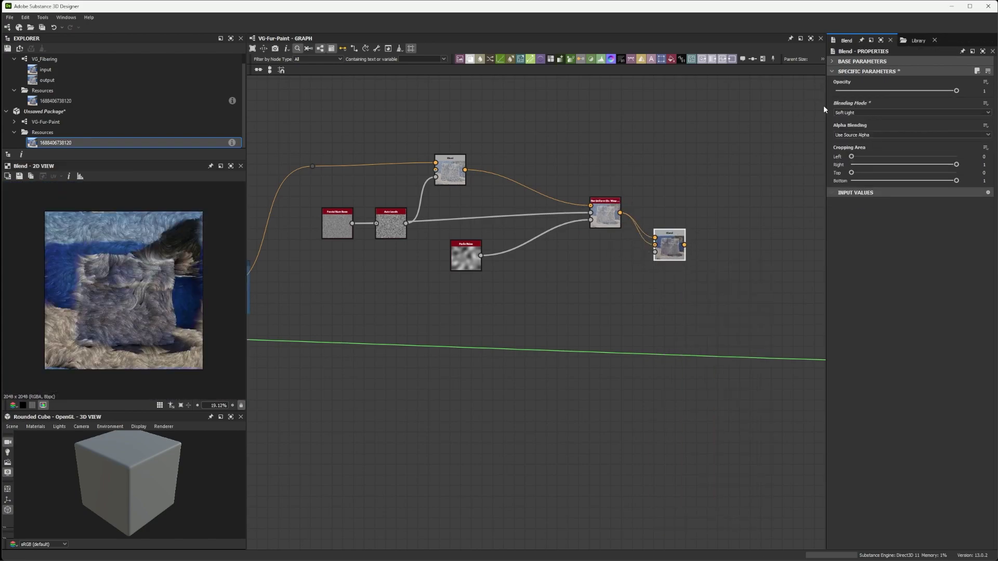
click(863, 112)
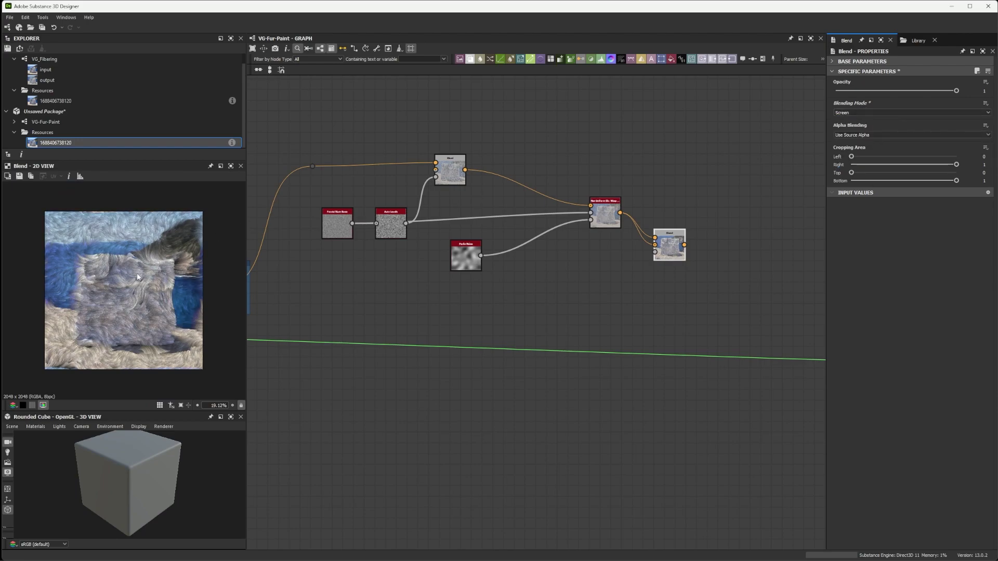
mouse_move(283, 279)
mouse_down()
mouse_move(512, 245)
mouse_move(359, 240)
mouse_up()
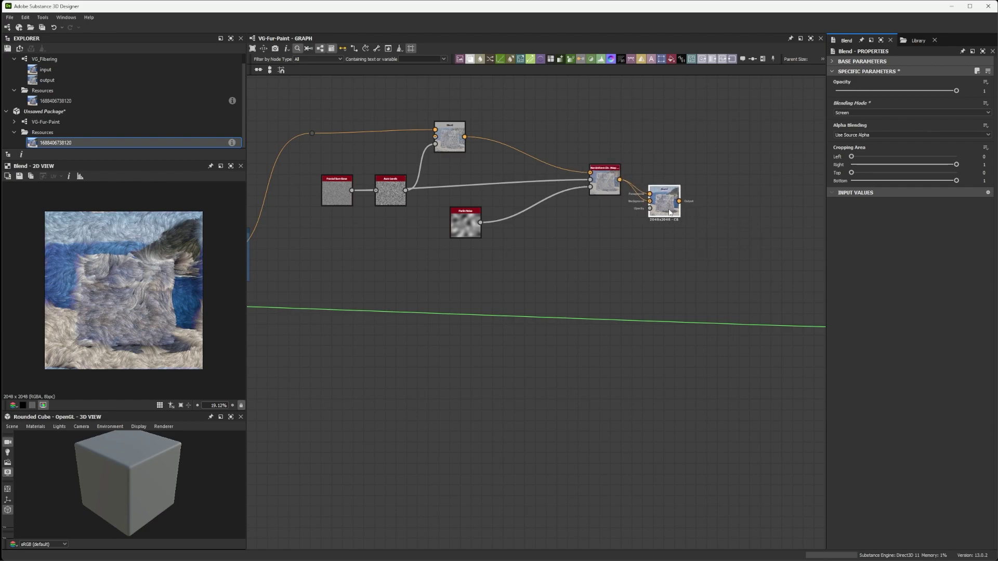
Step: Add an Alpha Merge after the Blend, fed by a white Uniform Color node
key(space)
text(mer)
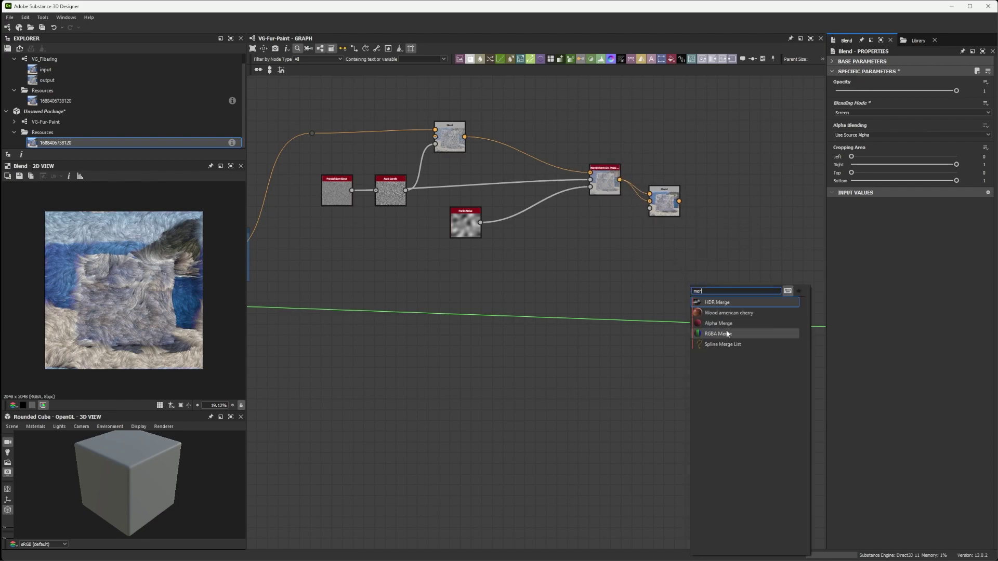
click(718, 333)
drag(699, 263, 631, 287)
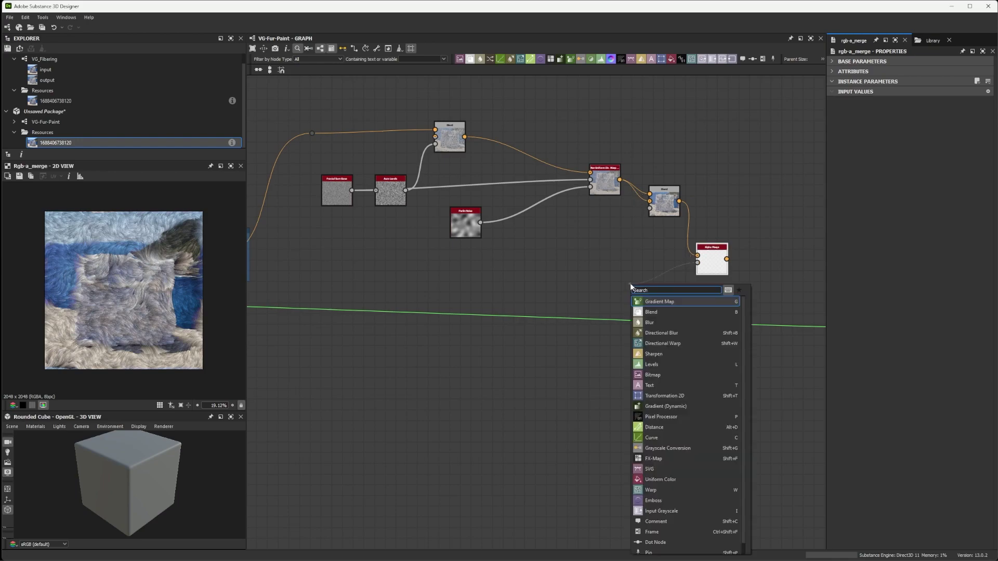
text(unif)
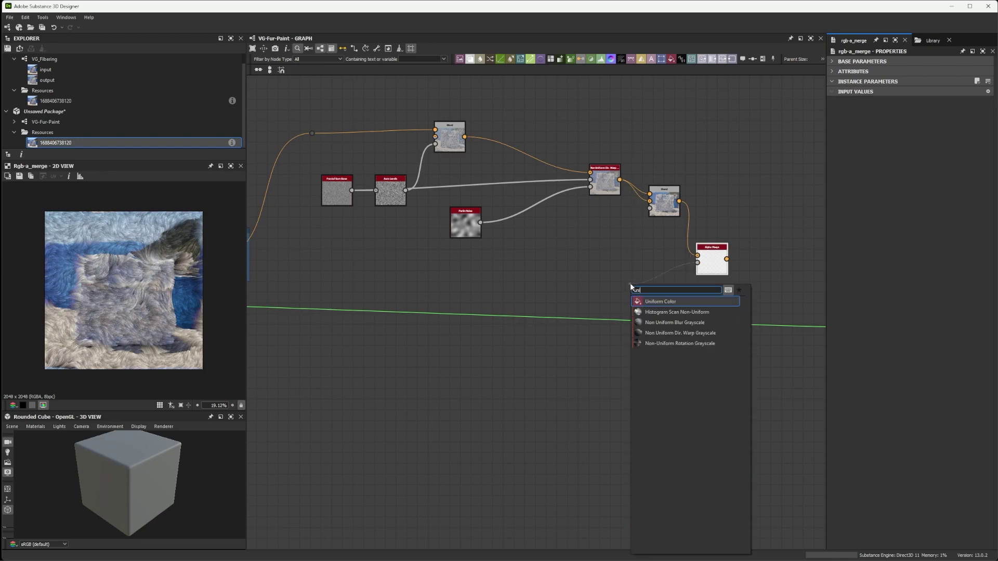
key(Return)
drag(885, 114, 989, 114)
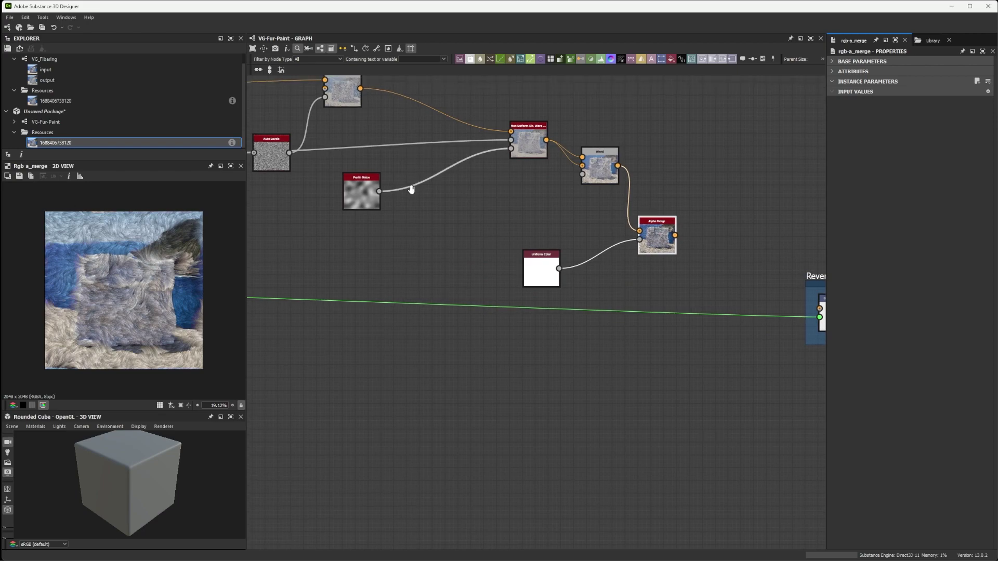
Step: Insert Auto Levels on the Perlin Noise link into the warp and line up both nodes
click(428, 182)
key(space)
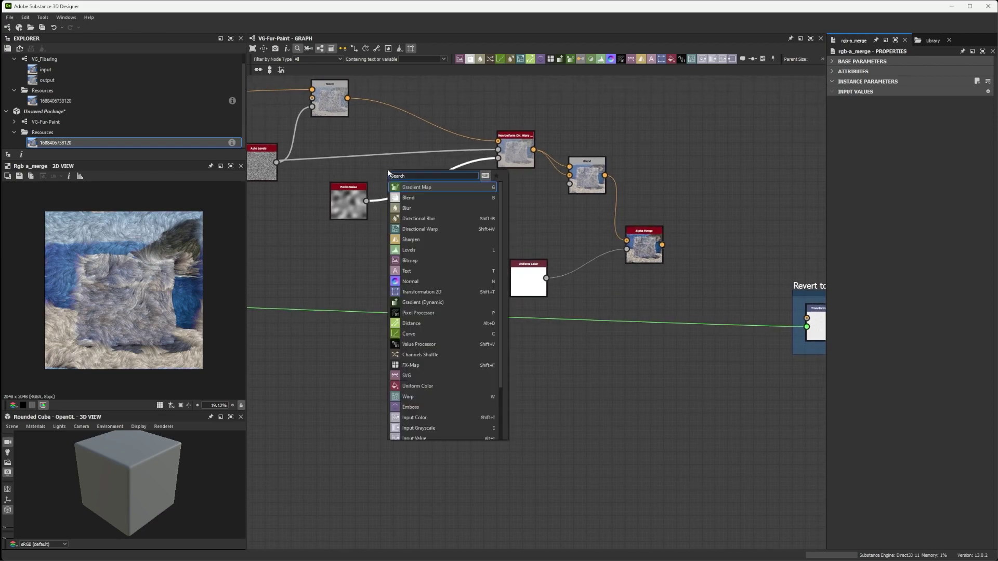
text(auto)
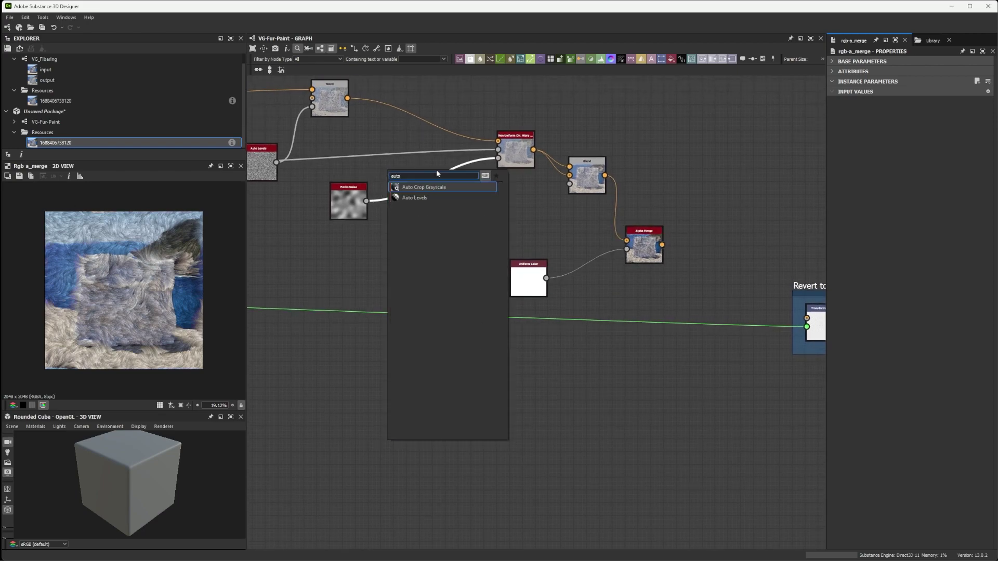
click(414, 198)
double_click(515, 152)
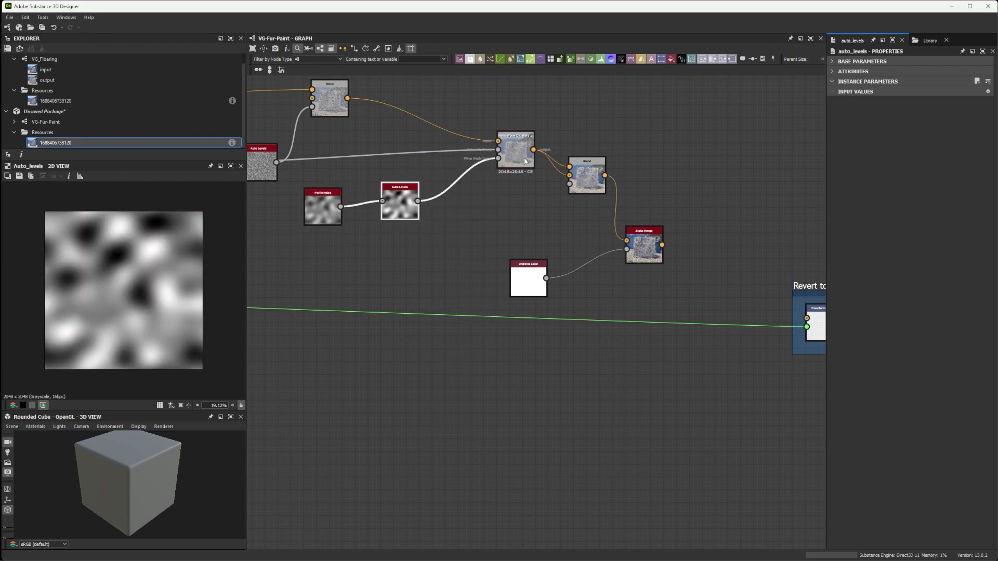
scroll(153, 291, down, 3)
drag(410, 205, 396, 205)
drag(324, 204, 324, 197)
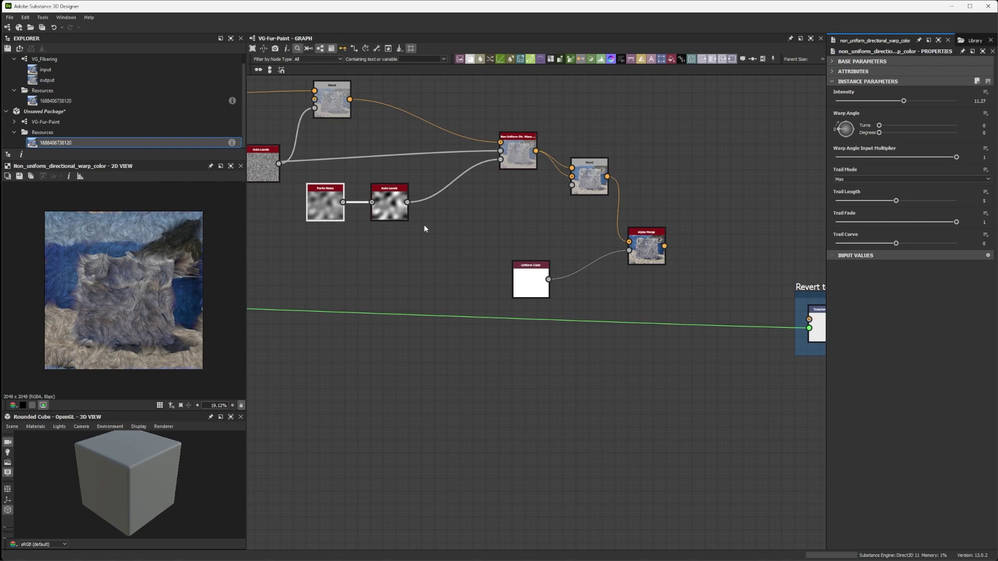
Step: Insert a Histogram Select after Auto Levels with its range set to 1
click(442, 181)
key(space)
text(histo)
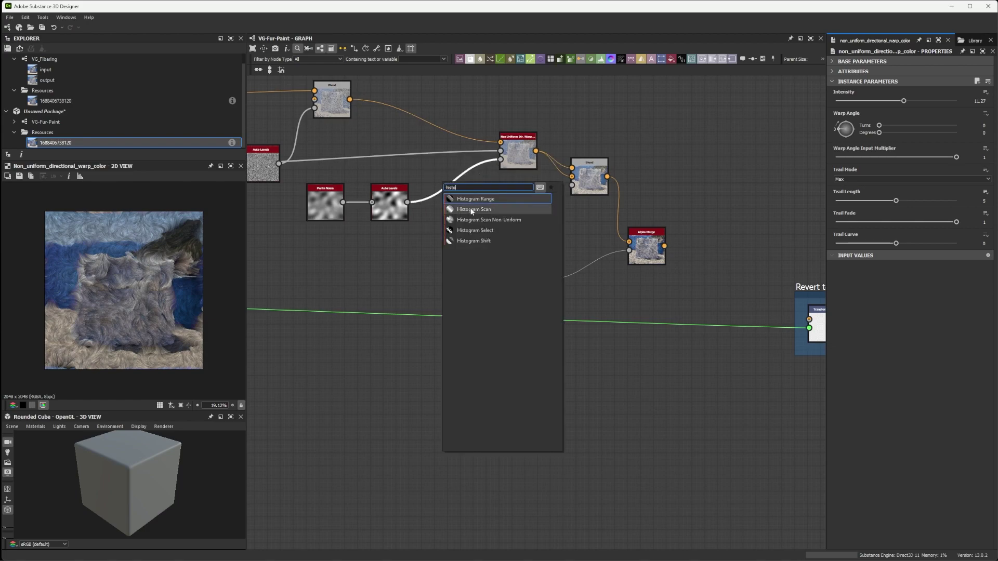
click(475, 231)
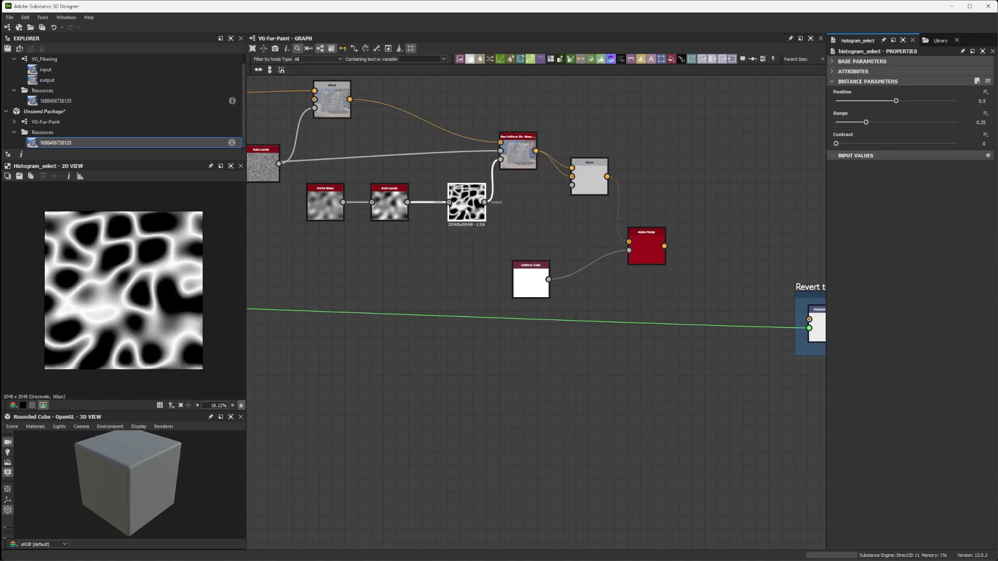
drag(866, 123, 956, 123)
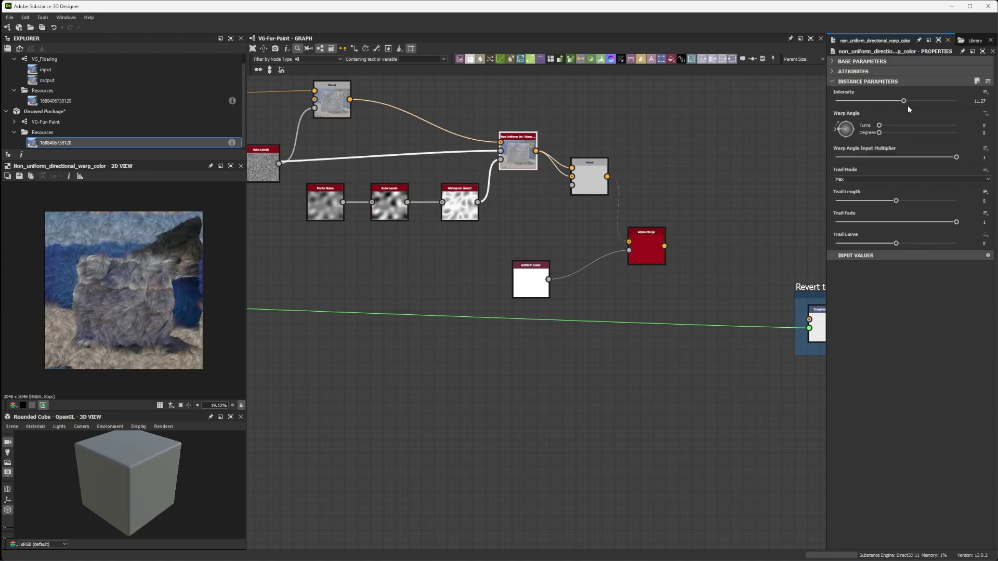
Step: Set Histogram position to 0.78, adjust warp intensity, and wire Alpha Merge into Transformation 2D
drag(904, 101, 818, 106)
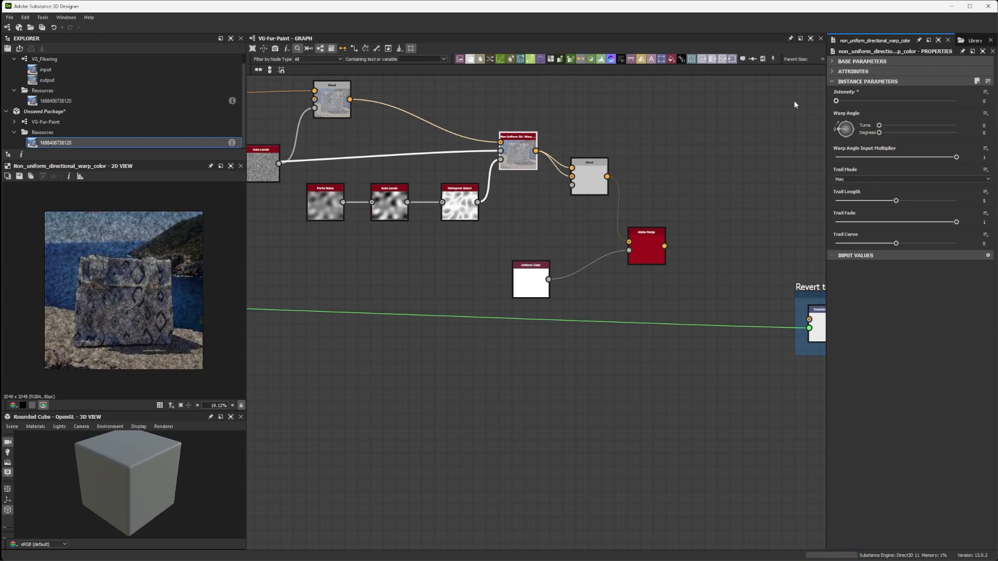
mouse_move(896, 101)
mouse_down()
mouse_move(952, 100)
mouse_move(809, 105)
mouse_move(931, 106)
mouse_up()
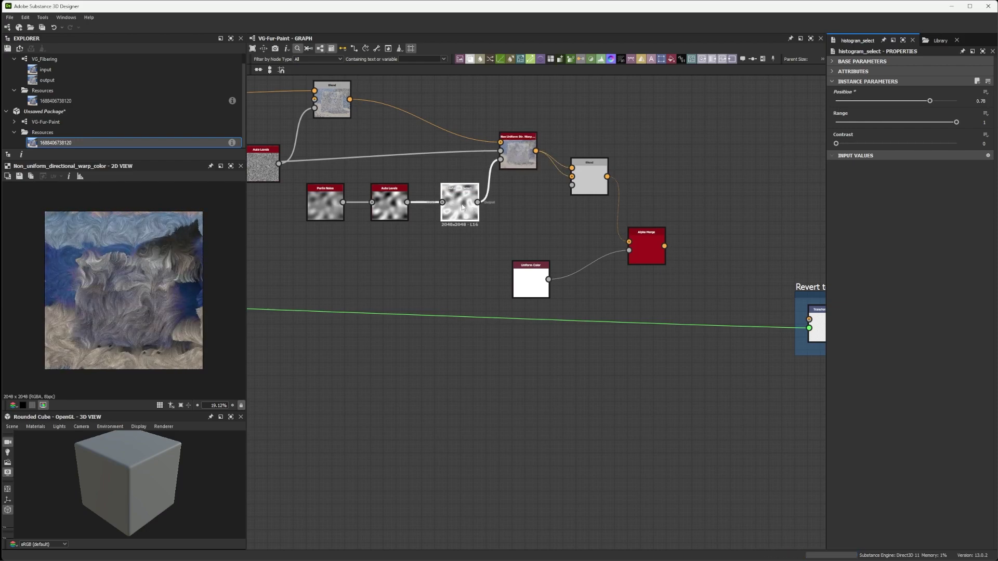
click(516, 154)
scroll(455, 192, up, 3)
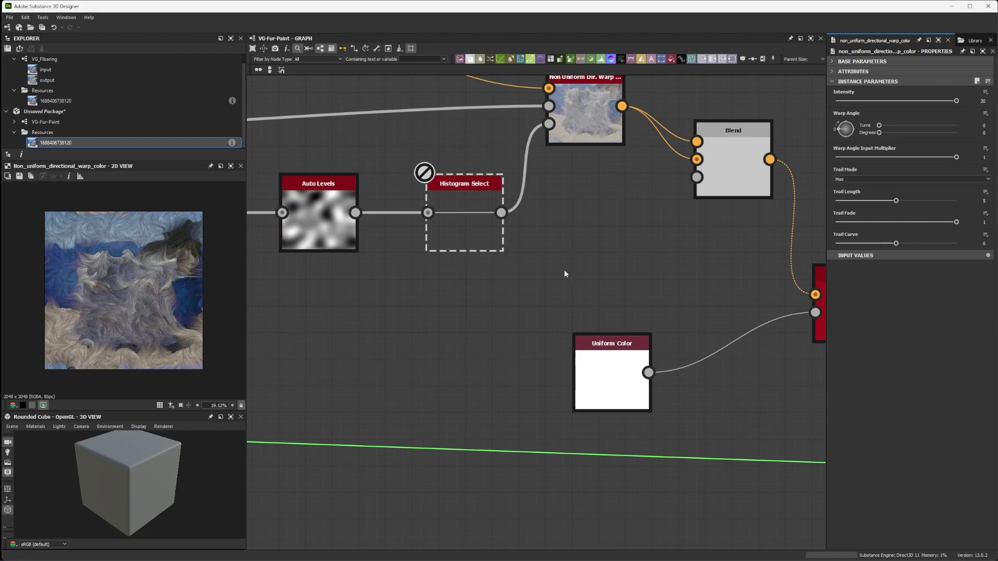
scroll(564, 270, down, 1)
scroll(563, 273, down, 2)
scroll(613, 233, up, 2)
drag(587, 258, 794, 362)
scroll(617, 243, down, 3)
scroll(640, 268, up, 2)
scroll(602, 258, up, 2)
scroll(557, 230, down, 2)
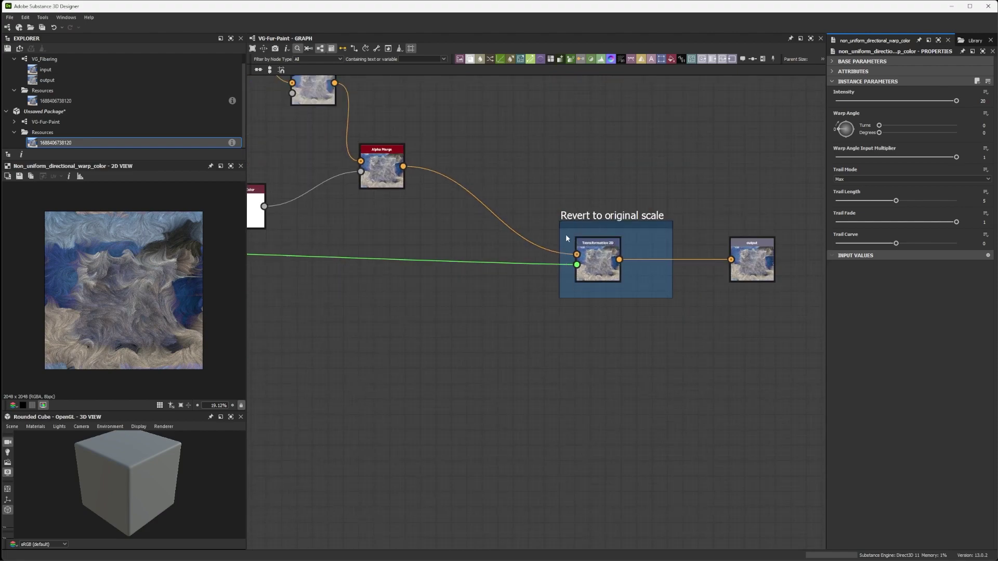
scroll(557, 231, down, 2)
drag(369, 188, 599, 258)
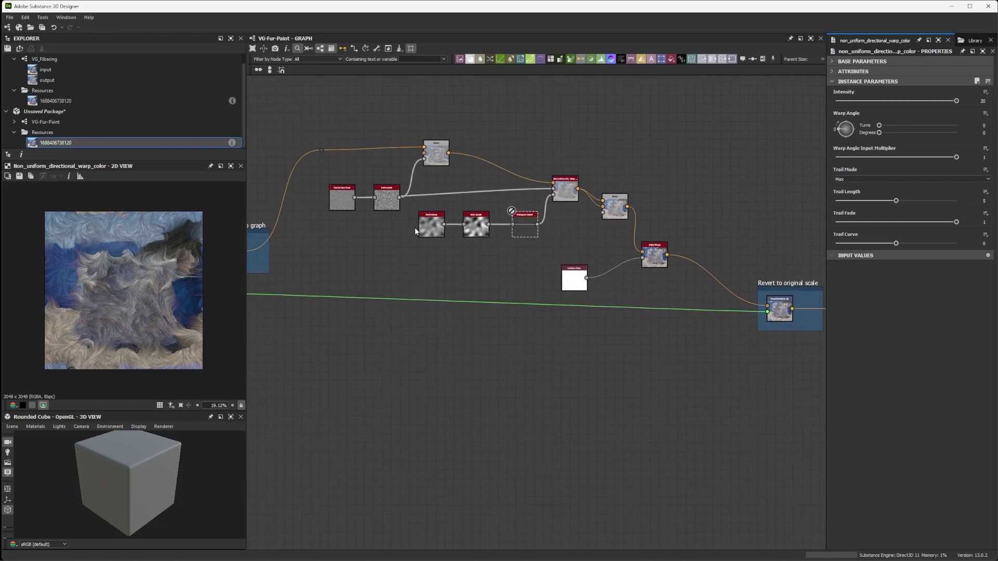
Step: Set the Fractal Sum Base noise roughness to 0.75
mouse_move(389, 228)
mouse_down()
mouse_move(488, 232)
mouse_move(457, 232)
mouse_up()
scroll(457, 232, up, 4)
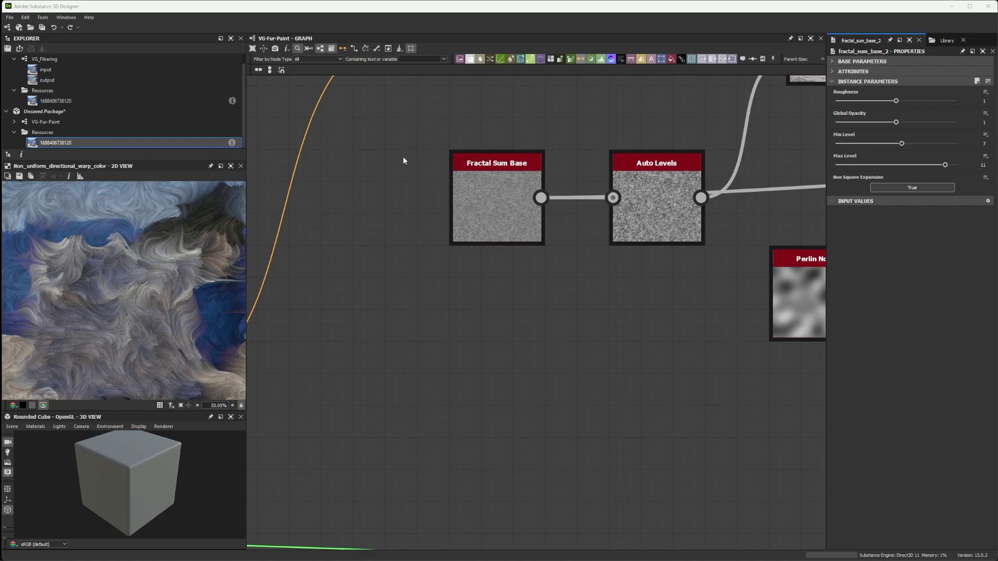
click(489, 199)
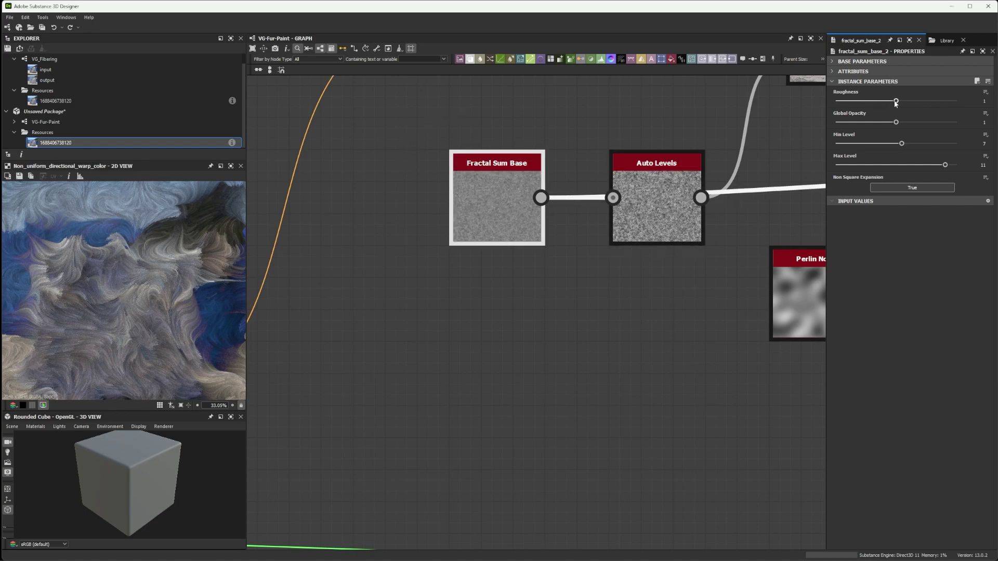
drag(895, 101, 885, 101)
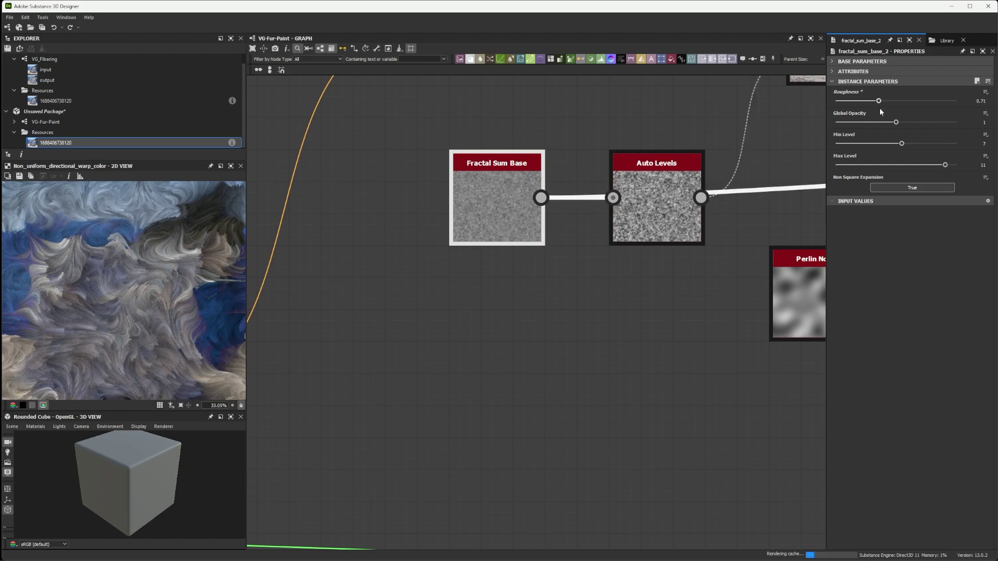
mouse_move(884, 109)
mouse_down()
mouse_move(893, 109)
mouse_move(879, 109)
mouse_up()
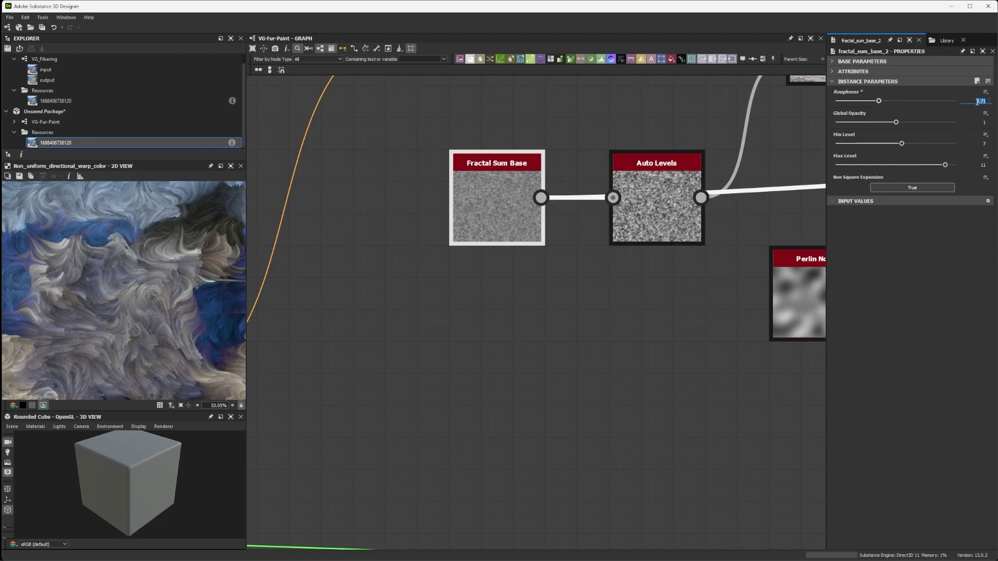
text(5)
key(Return)
scroll(515, 296, down, 1)
scroll(461, 297, down, 1)
scroll(541, 225, up, 2)
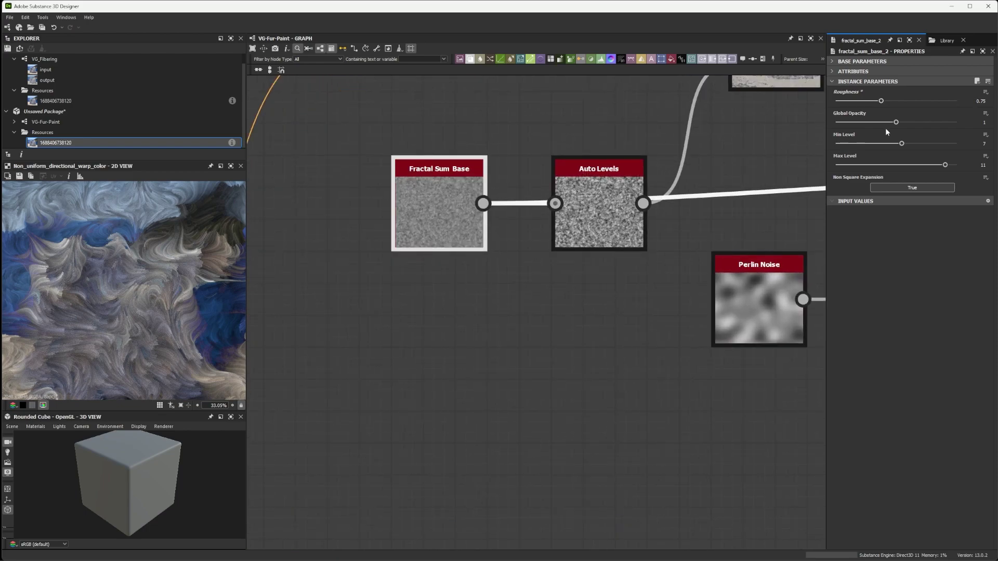
Step: Set the fractal noise's Global Opacity to 1.5
drag(895, 122, 941, 122)
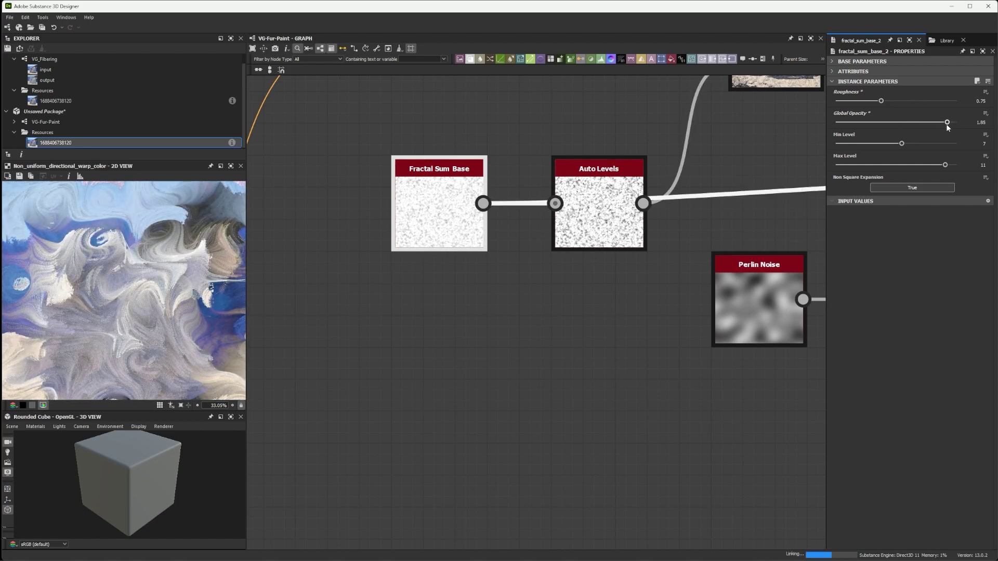
drag(940, 125, 931, 123)
scroll(486, 219, up, 1)
scroll(437, 250, down, 2)
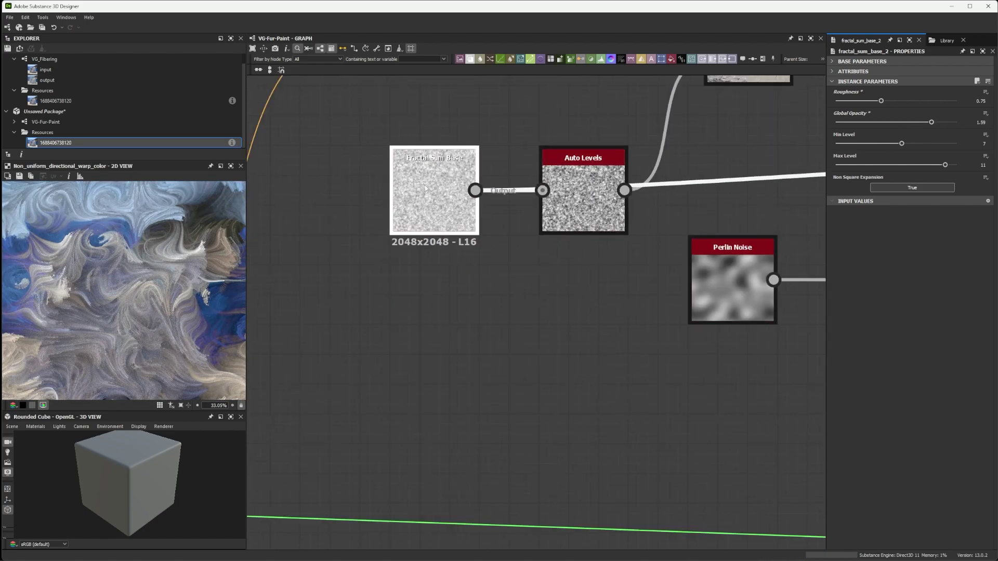
scroll(454, 257, down, 2)
drag(537, 283, 335, 234)
scroll(413, 223, down, 1)
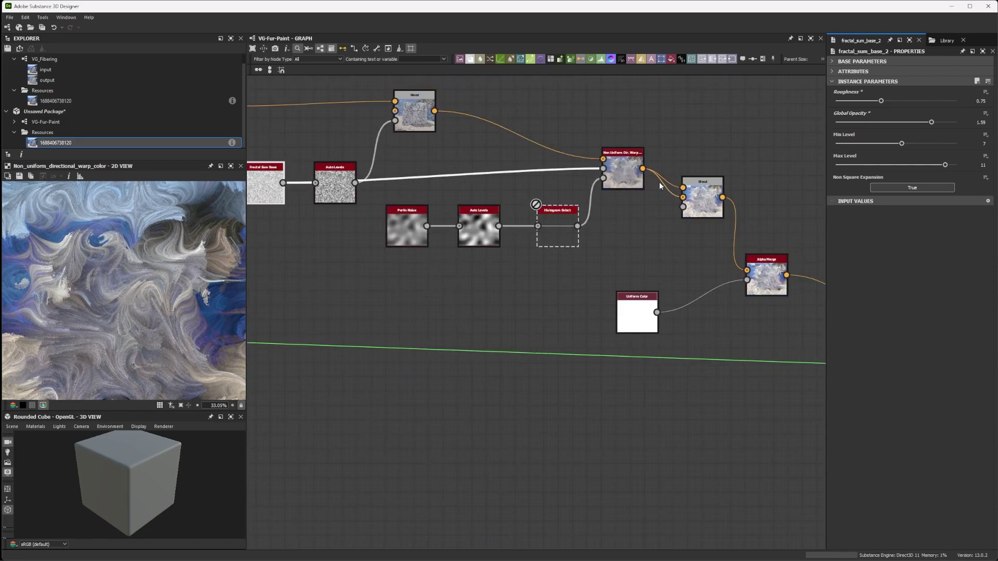
scroll(622, 163, up, 3)
scroll(623, 162, down, 1)
scroll(622, 164, down, 3)
scroll(616, 164, up, 4)
scroll(368, 200, down, 3)
scroll(356, 196, up, 1)
scroll(488, 196, up, 1)
scroll(640, 229, up, 1)
click(966, 121)
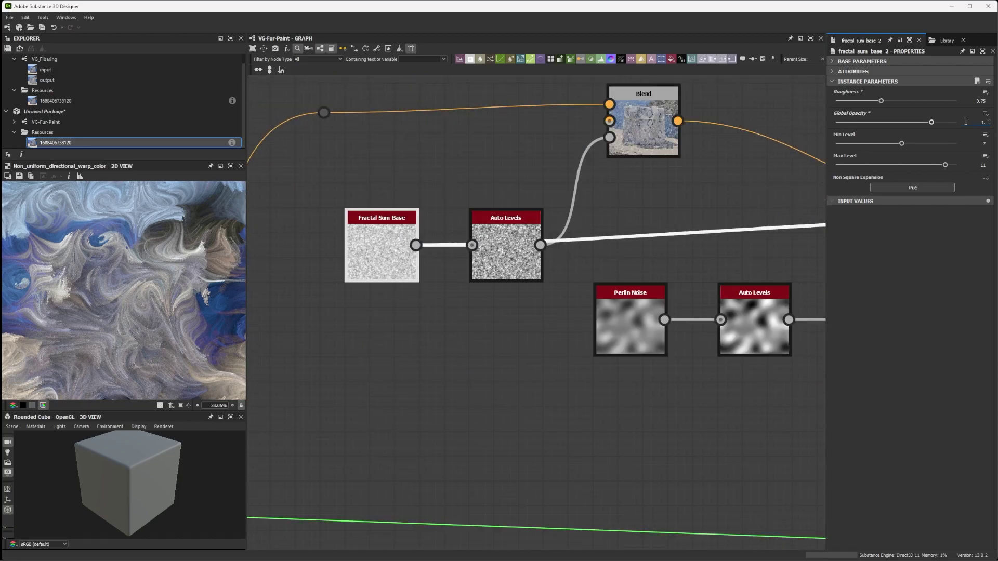
text(5)
key(Return)
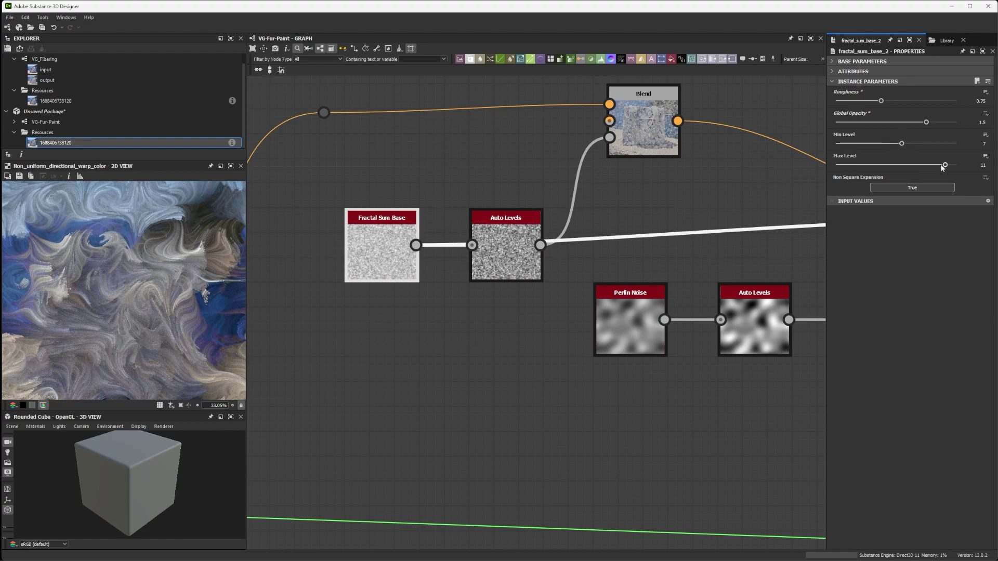
Step: Set the fractal noise levels to Min 6 and Max 9
drag(904, 145, 901, 147)
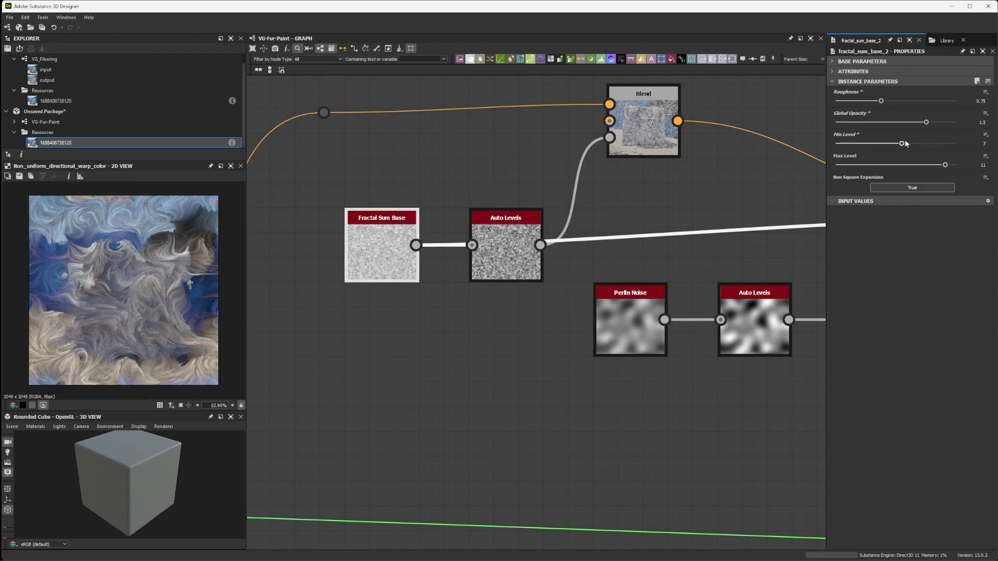
drag(902, 143, 869, 143)
mouse_move(897, 148)
mouse_down()
mouse_move(861, 152)
mouse_move(924, 167)
mouse_up()
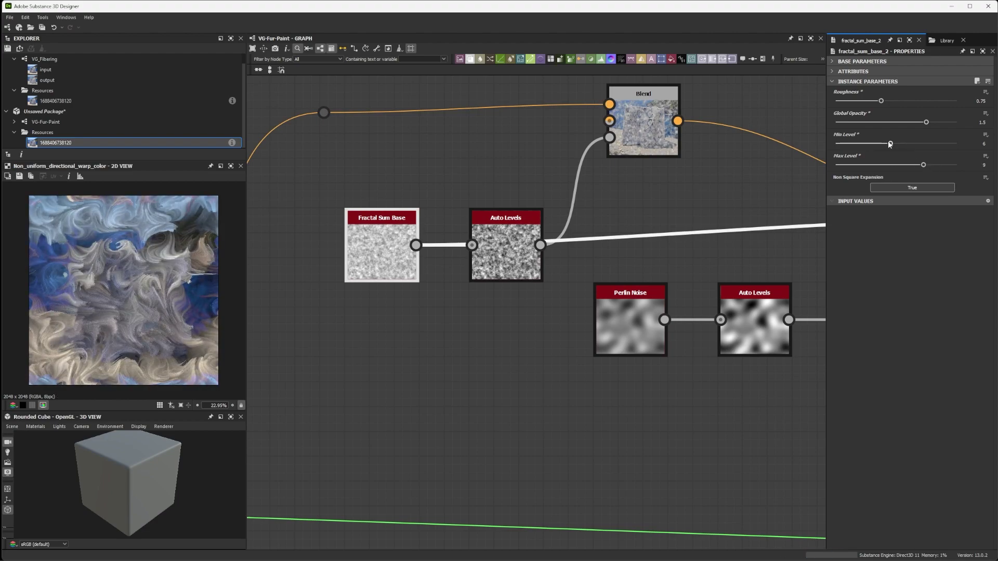
Step: Expose the fractal noise's Min Level as a graph parameter with its default name
click(987, 135)
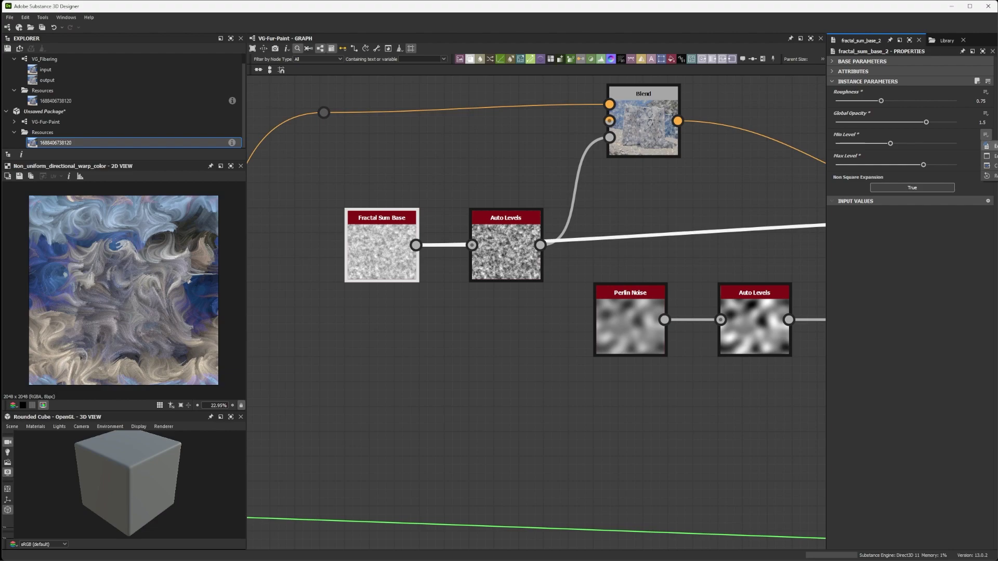
click(987, 146)
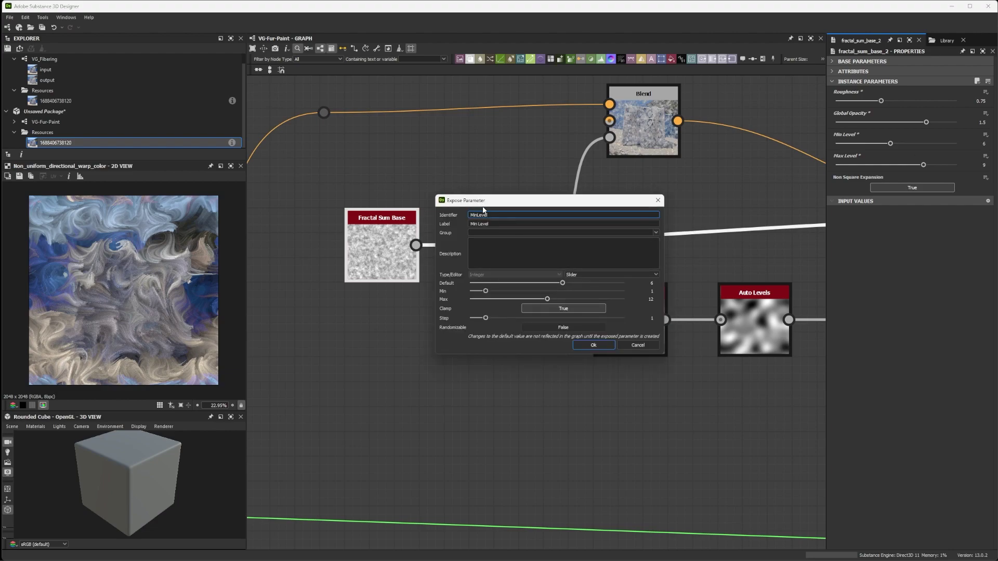
click(492, 225)
click(593, 346)
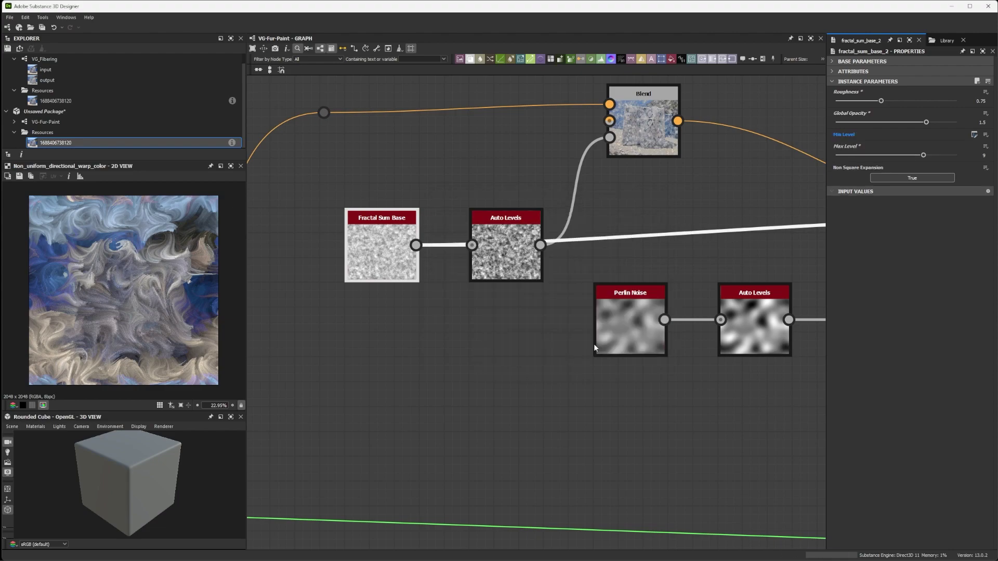
Step: Expose Max Level with identifier Max_Frequency and label Max Frequency
click(986, 147)
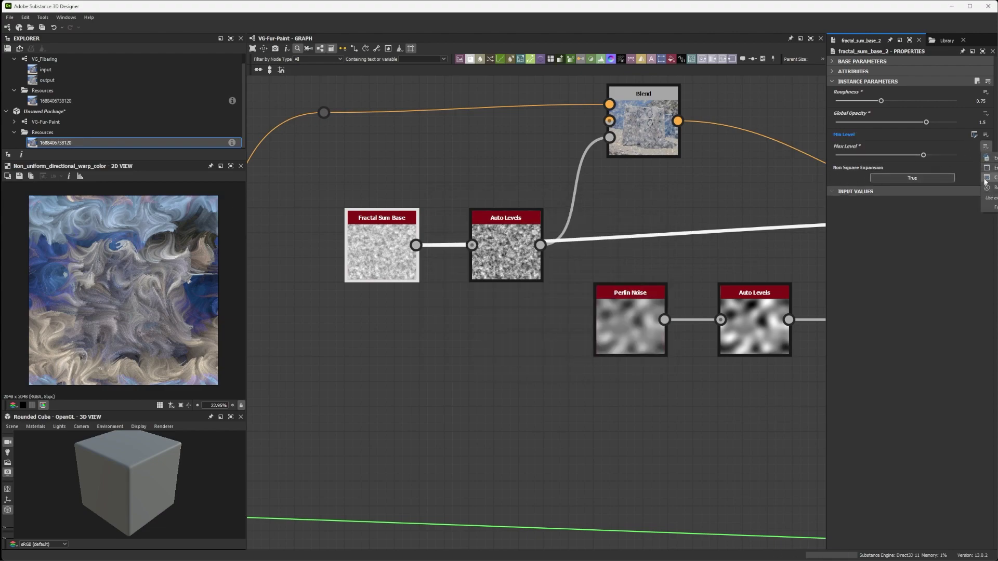
click(988, 158)
text(Max Frequency)
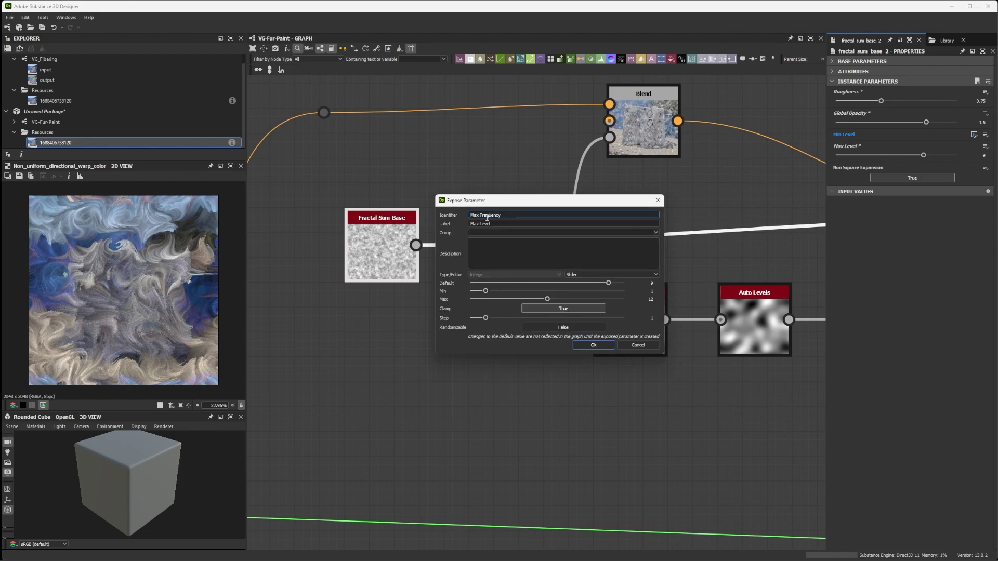
double_click(486, 215)
triple_click(487, 215)
key(ctrl+c)
triple_click(491, 225)
text(_)
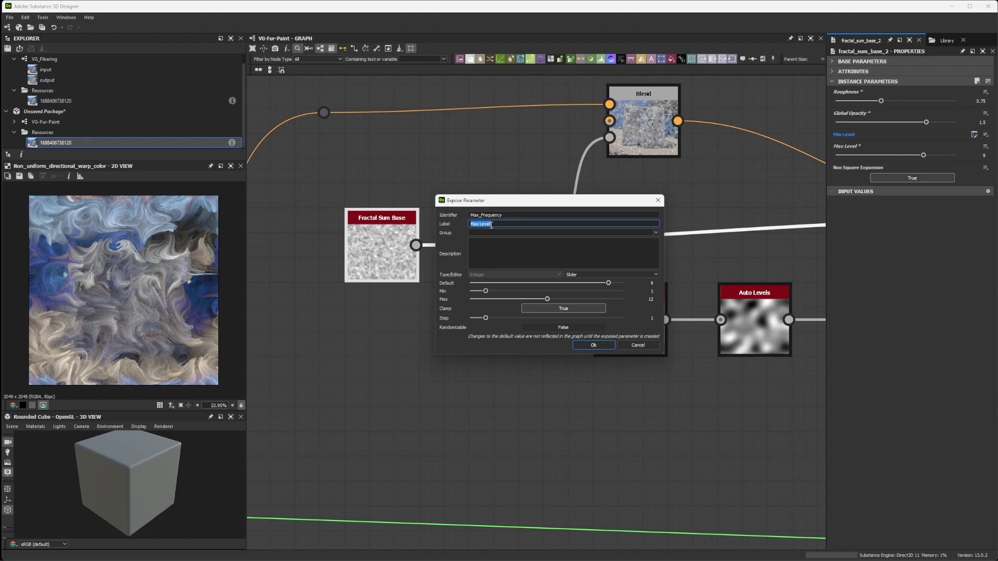
key(ctrl+v)
click(595, 345)
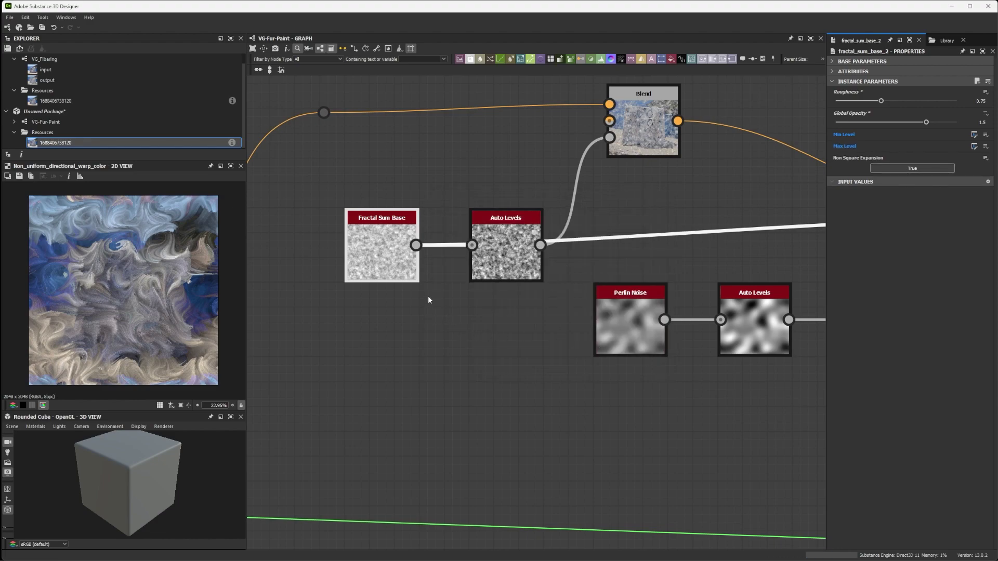
scroll(556, 216, down, 2)
scroll(508, 239, down, 2)
Step: Expose the Non Uniform Dir. Warp's Intensity, with its Warp Angle reset to 0
drag(635, 240, 541, 238)
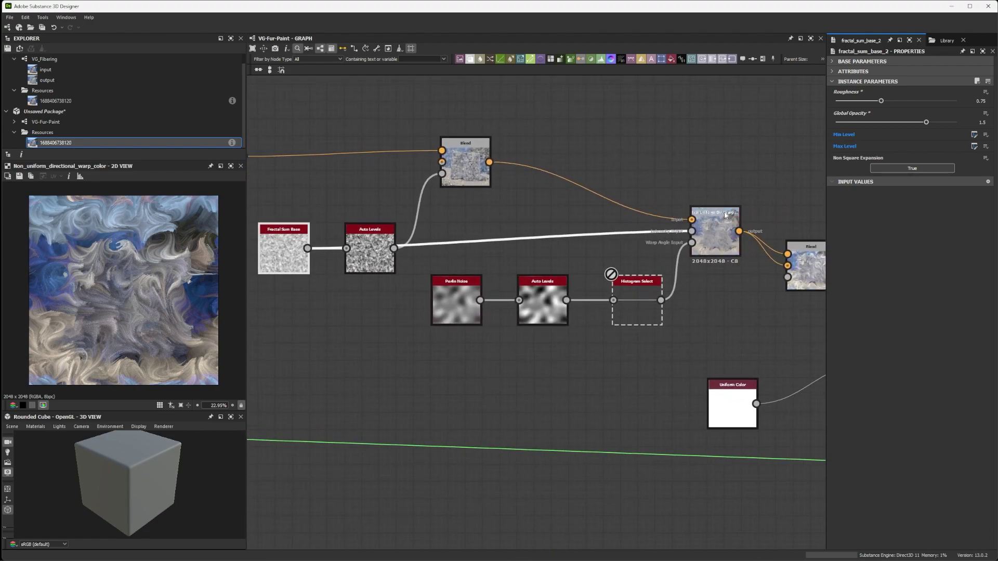
scroll(722, 210, up, 3)
drag(736, 214, 577, 234)
scroll(545, 250, up, 2)
click(487, 260)
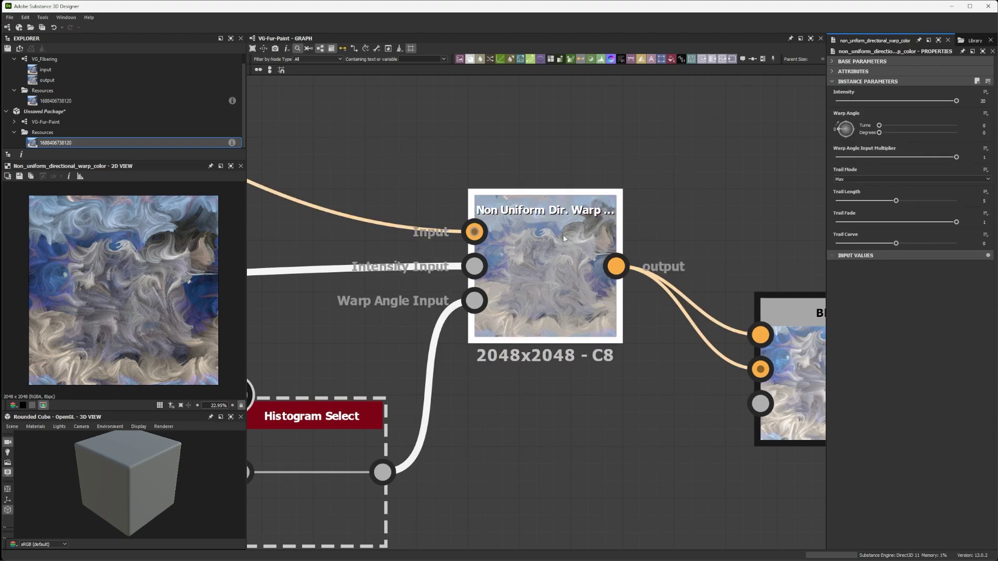
scroll(648, 162, down, 2)
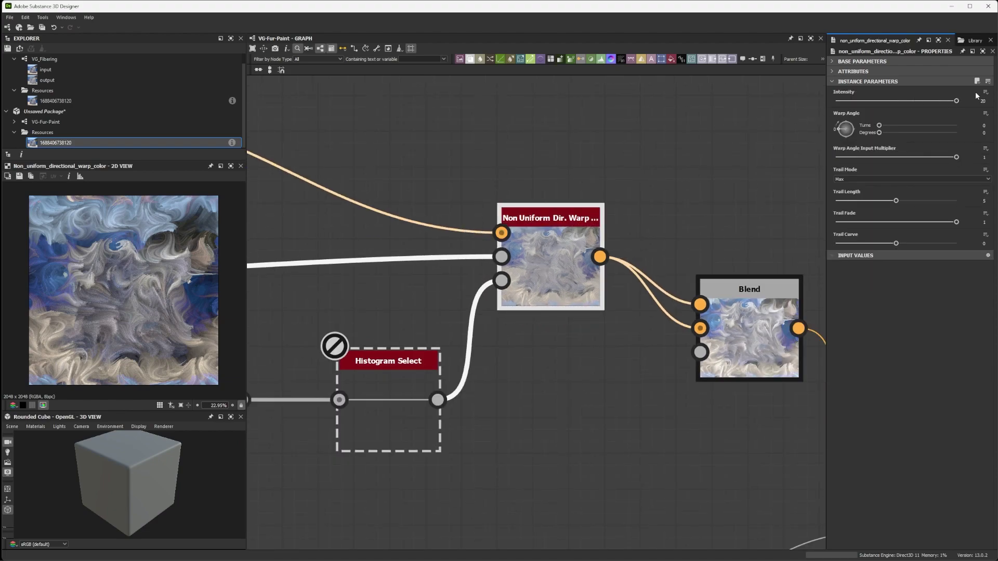
scroll(741, 216, down, 2)
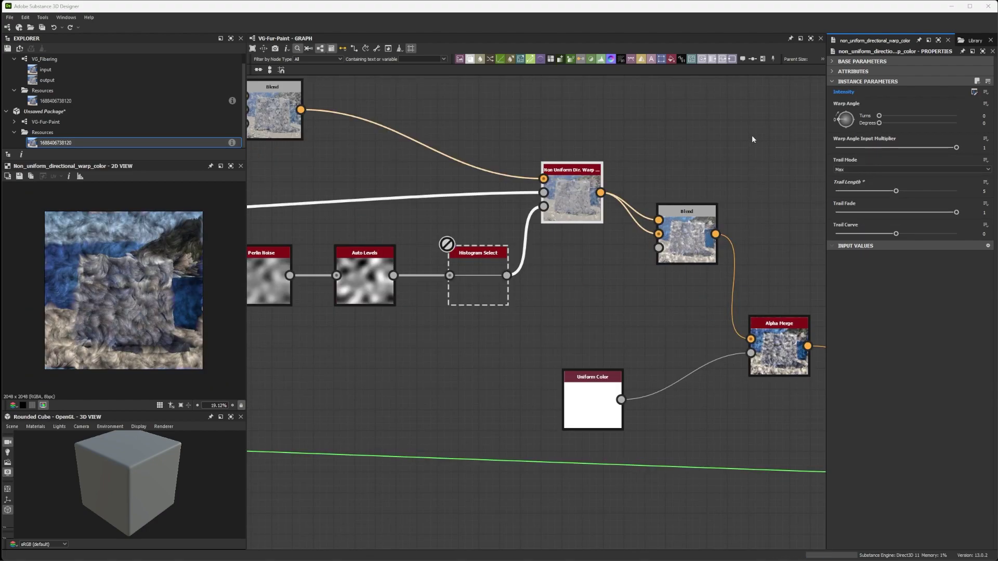
drag(843, 119, 832, 127)
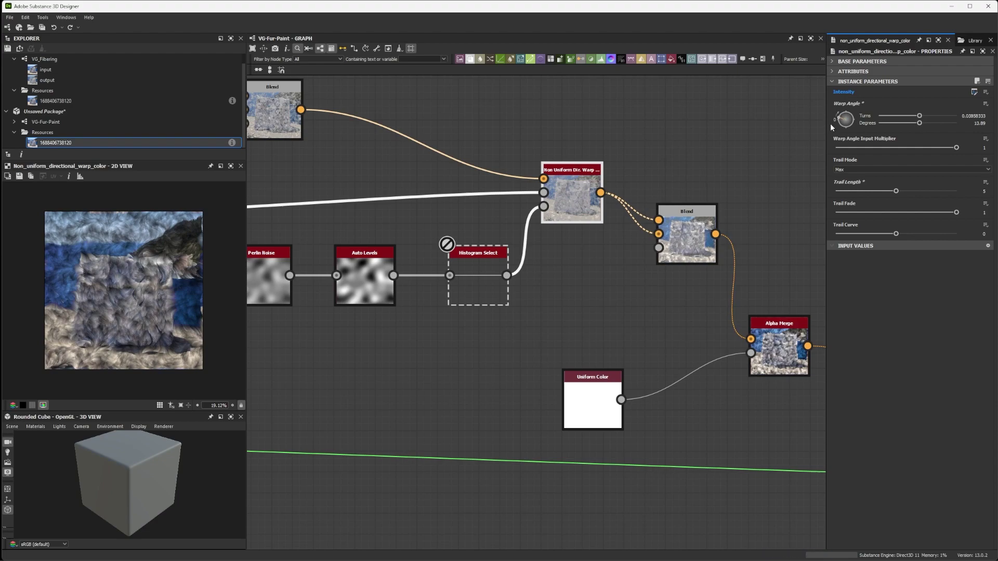
key(ctrl+z)
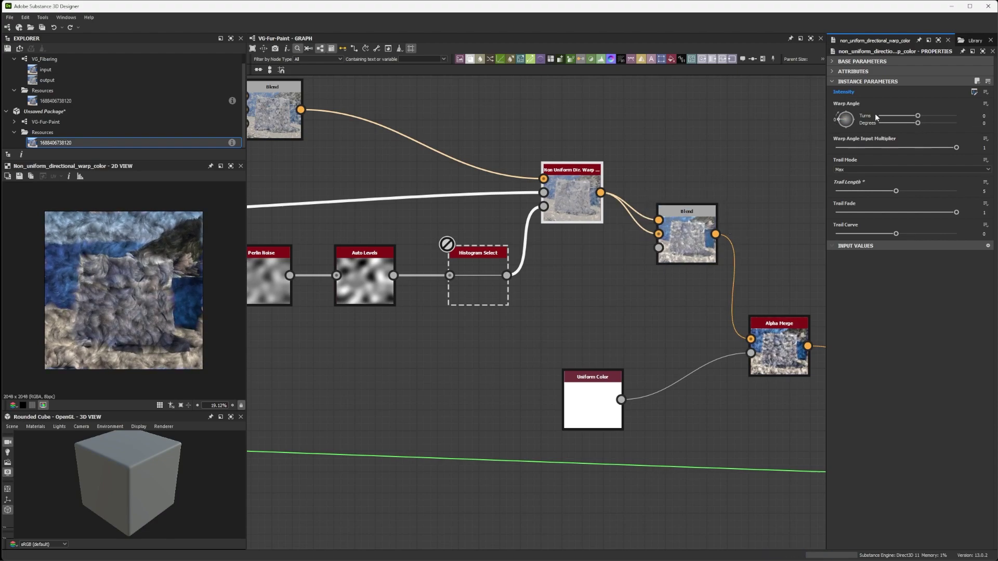
click(987, 104)
click(934, 311)
Step: Tick Warp Angle, Input Multiplier, Trail Length, Trail Fade and Trail Curve in Expose Parameters
right_click(573, 200)
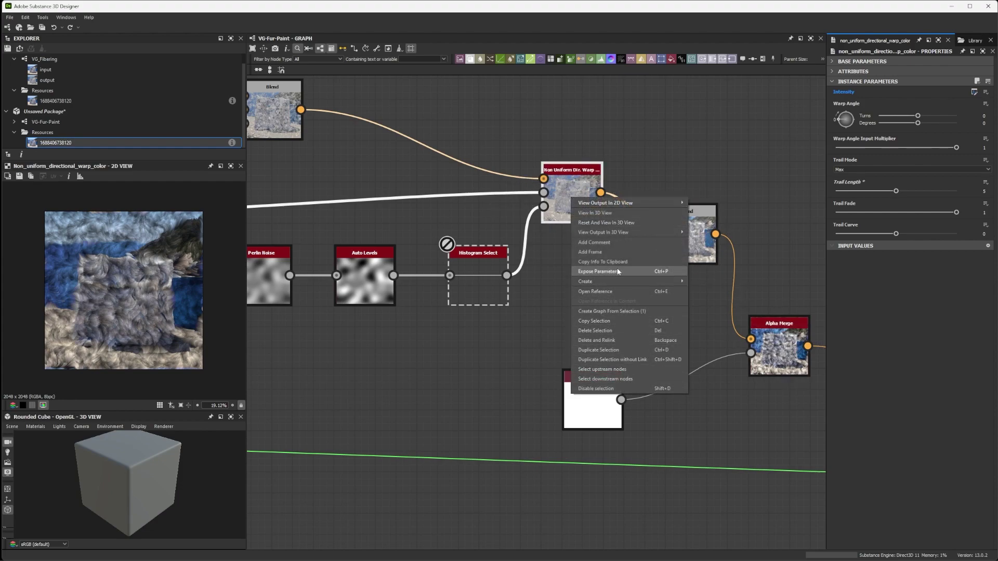
click(596, 272)
drag(489, 219, 536, 219)
click(460, 238)
click(460, 248)
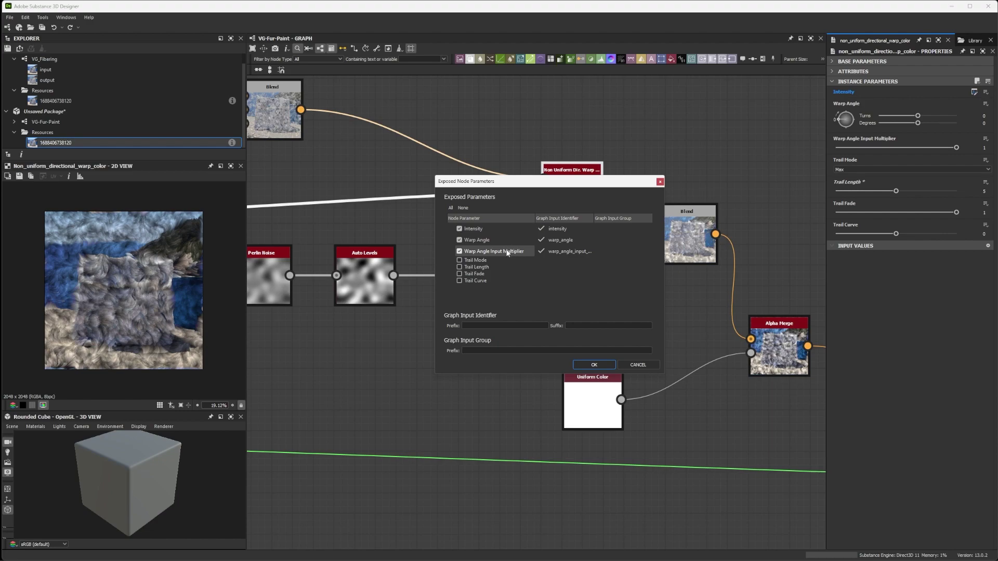
mouse_move(476, 267)
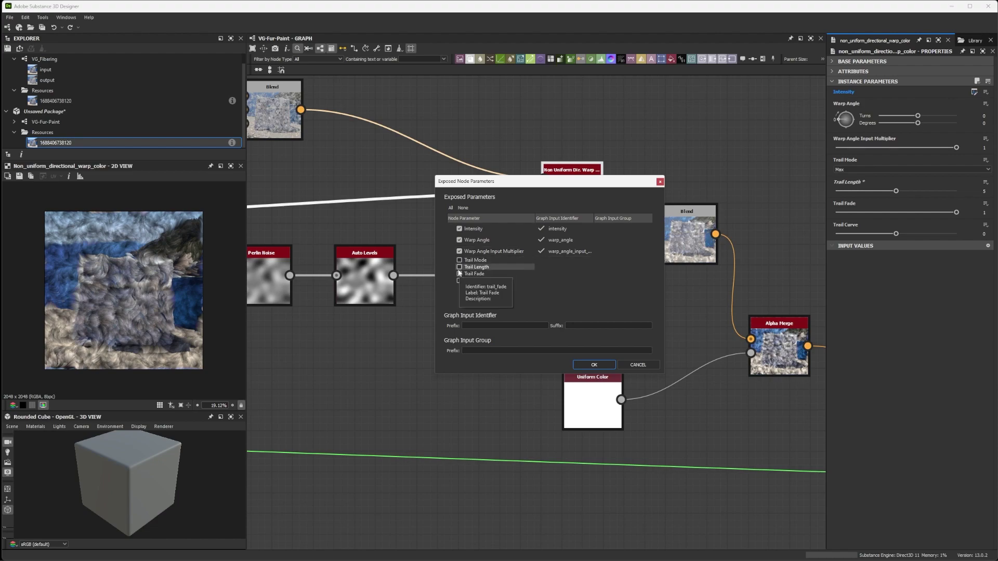
click(459, 270)
click(460, 278)
click(594, 364)
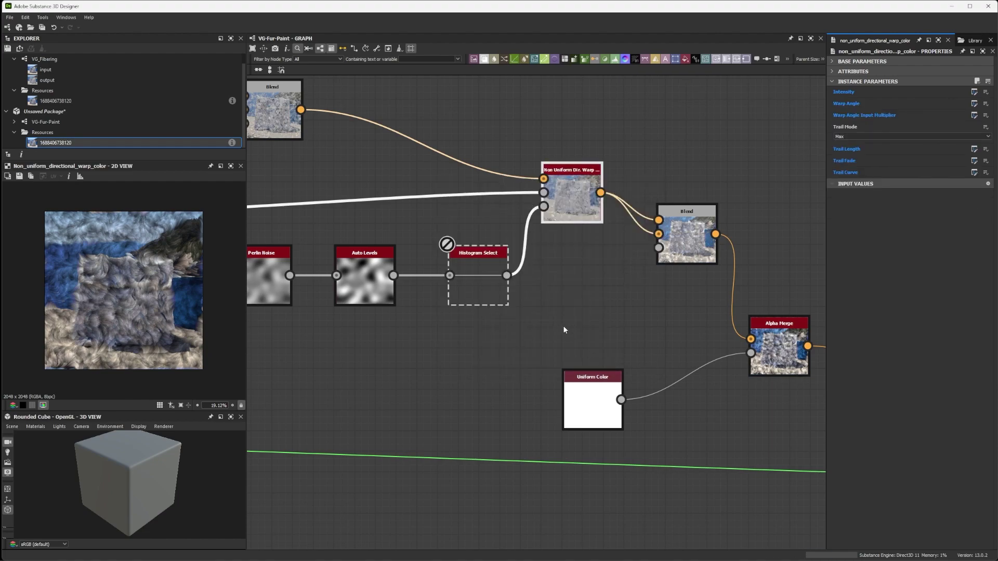
scroll(491, 306, down, 2)
scroll(517, 290, down, 2)
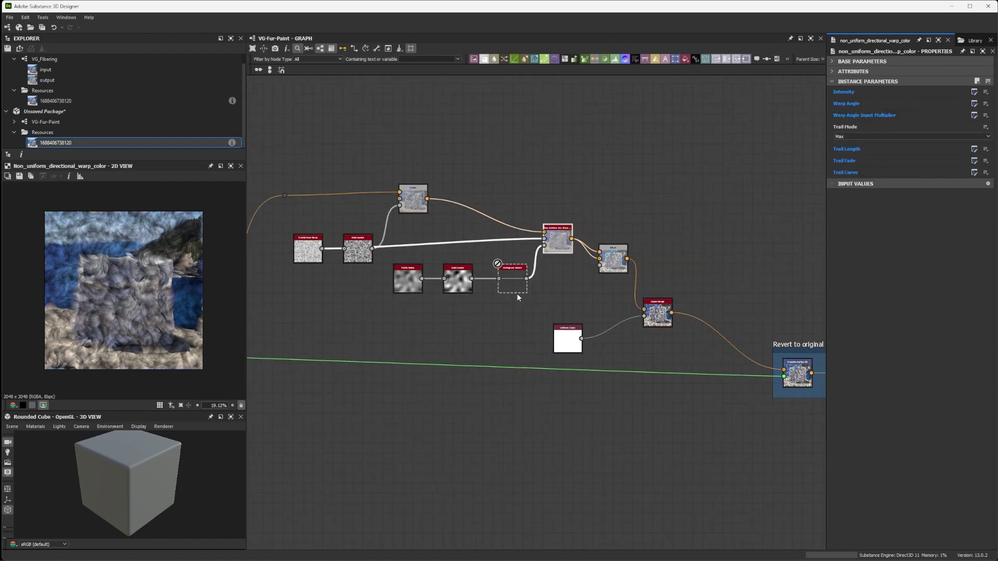
Step: Add an Alpha Split after Adapt Scale, wire its alpha into Blend, and delete the Uniform Color
drag(459, 297, 525, 277)
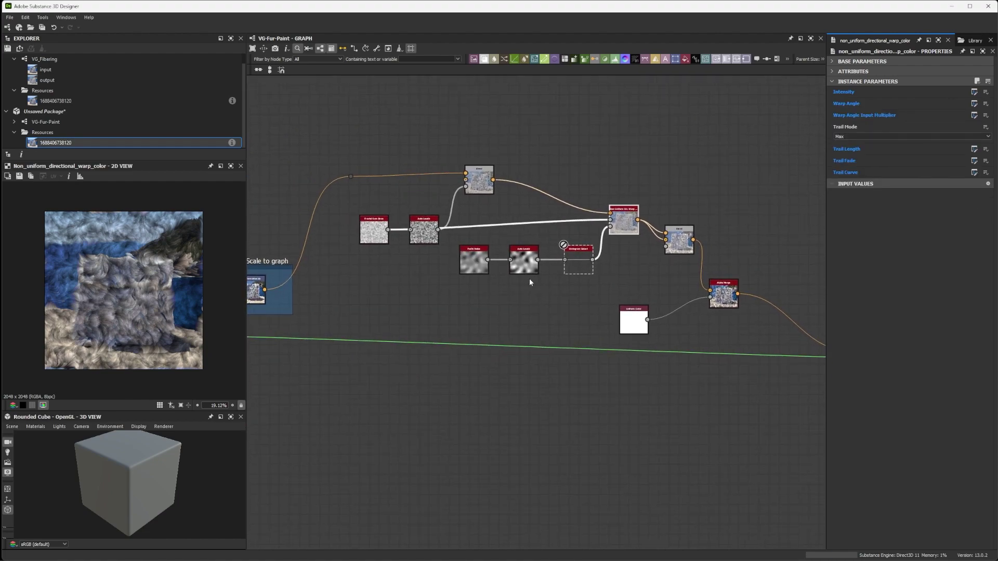
drag(630, 319, 572, 310)
scroll(702, 320, up, 3)
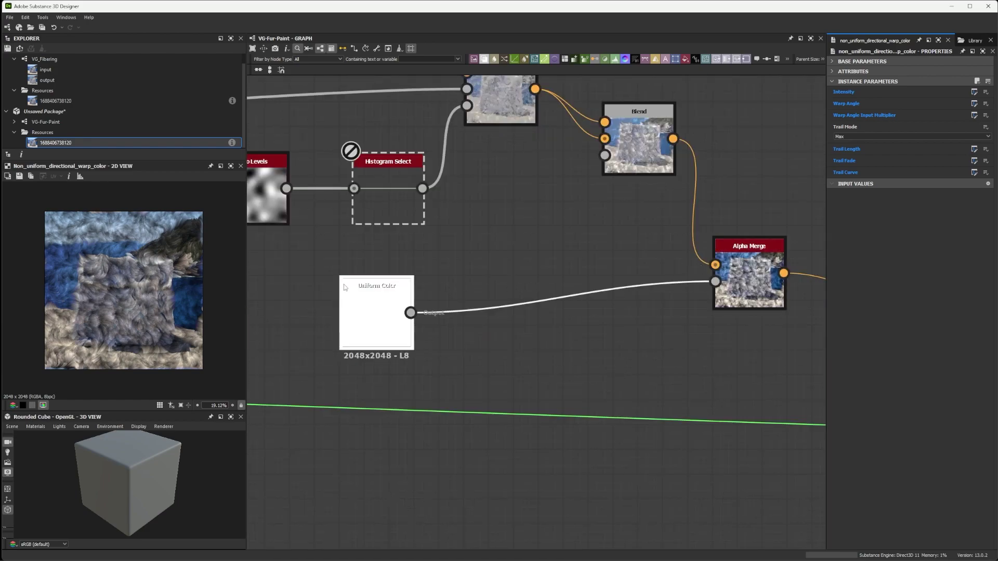
scroll(717, 320, down, 2)
scroll(507, 277, down, 2)
scroll(437, 282, down, 1)
key(space)
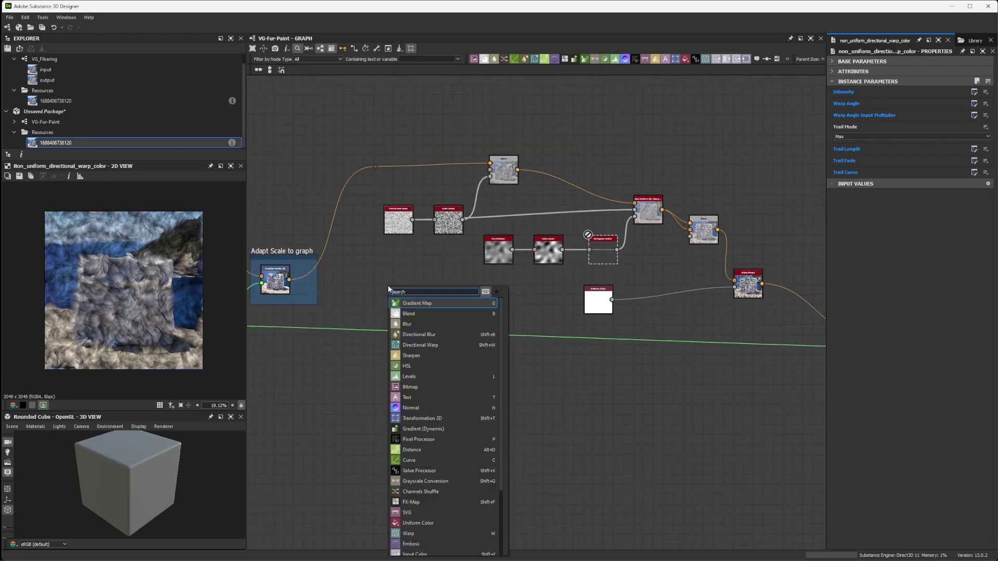
text(split)
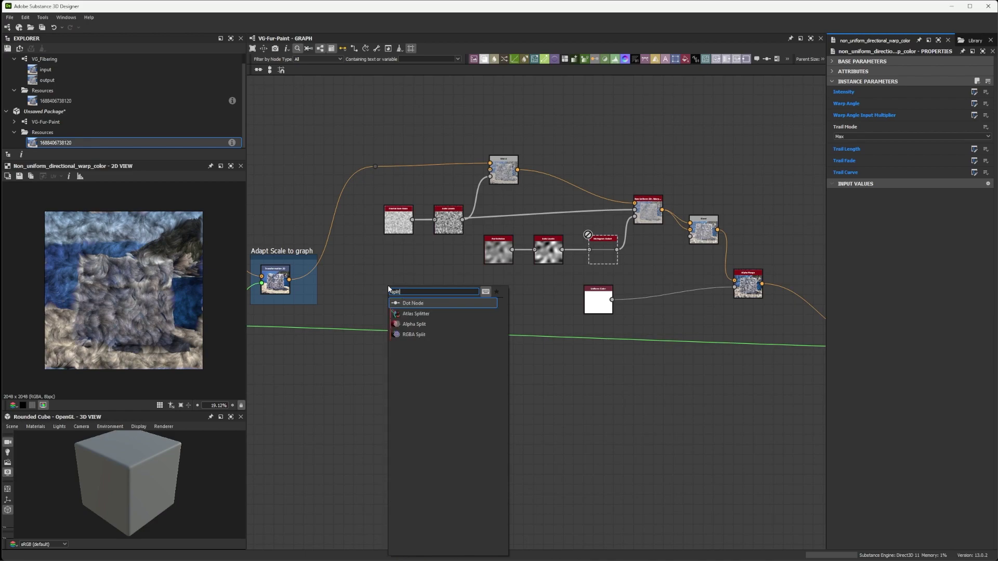
click(414, 334)
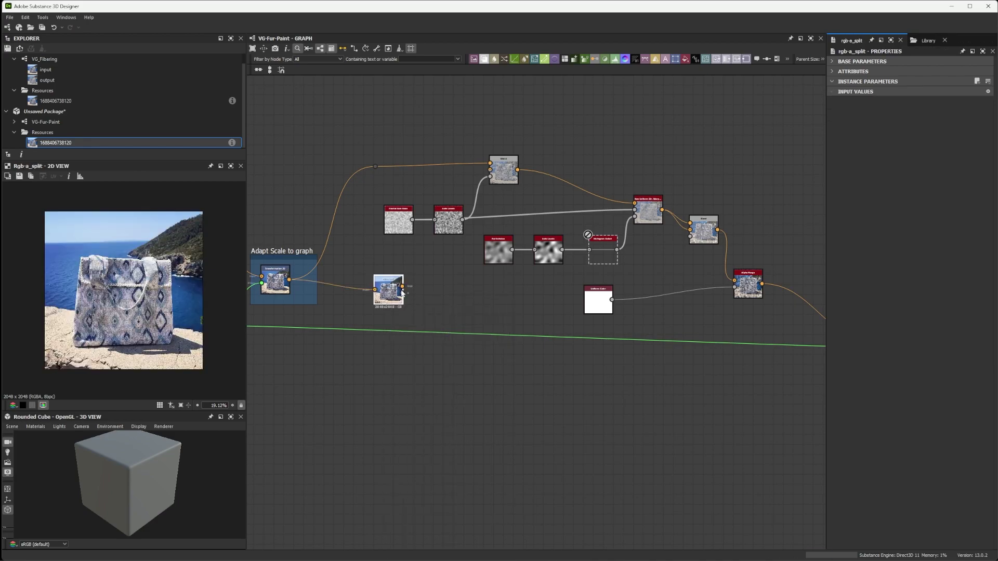
drag(475, 322, 733, 287)
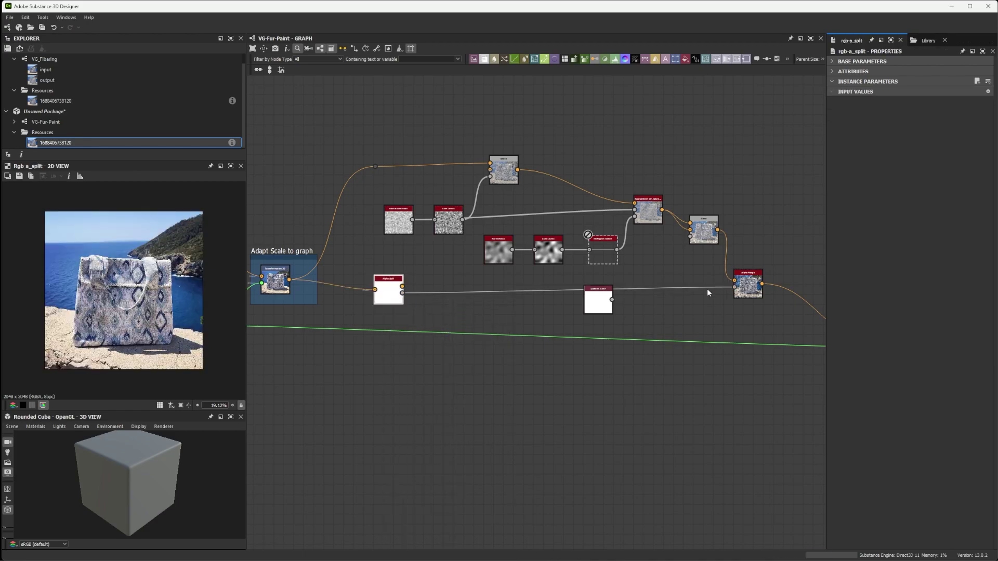
click(599, 300)
key(Delete)
scroll(387, 273, up, 5)
scroll(387, 273, down, 3)
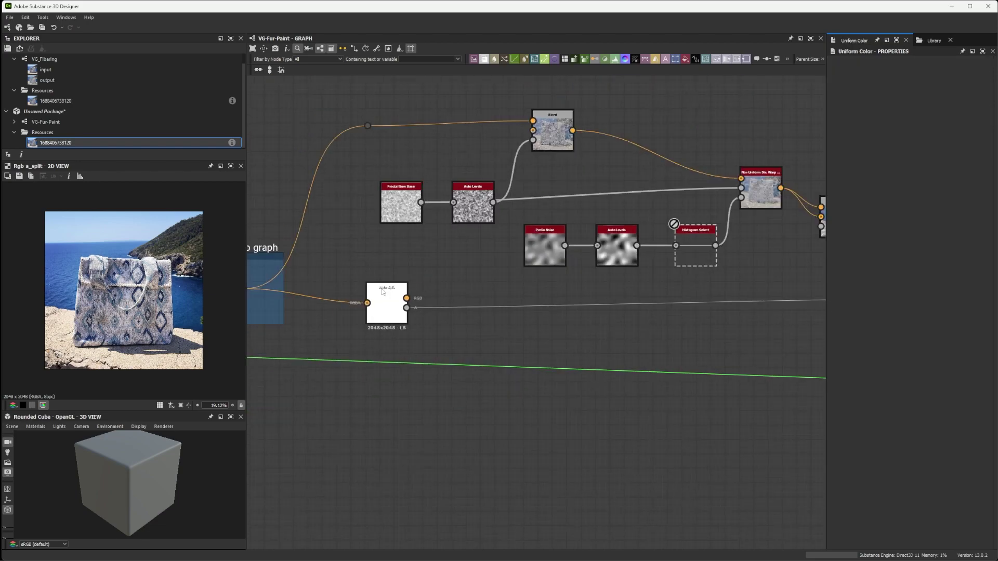
scroll(371, 261, up, 1)
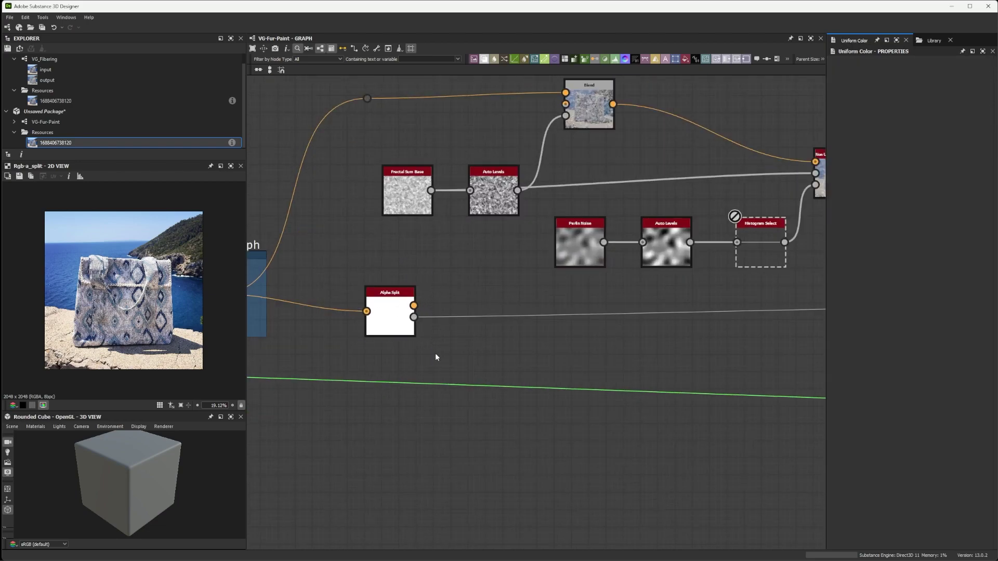
scroll(383, 323, up, 2)
scroll(383, 324, down, 2)
scroll(403, 277, down, 3)
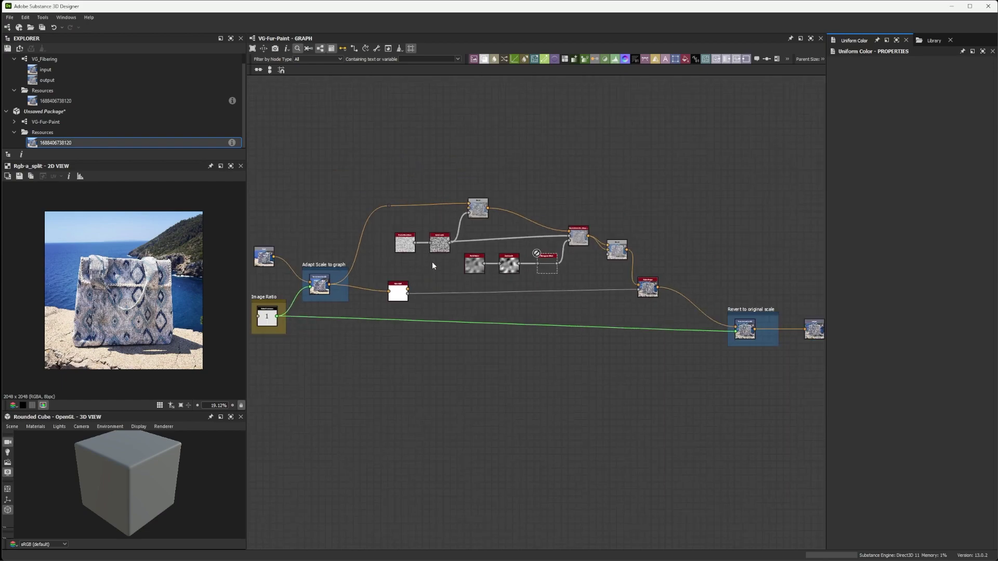
scroll(390, 289, up, 3)
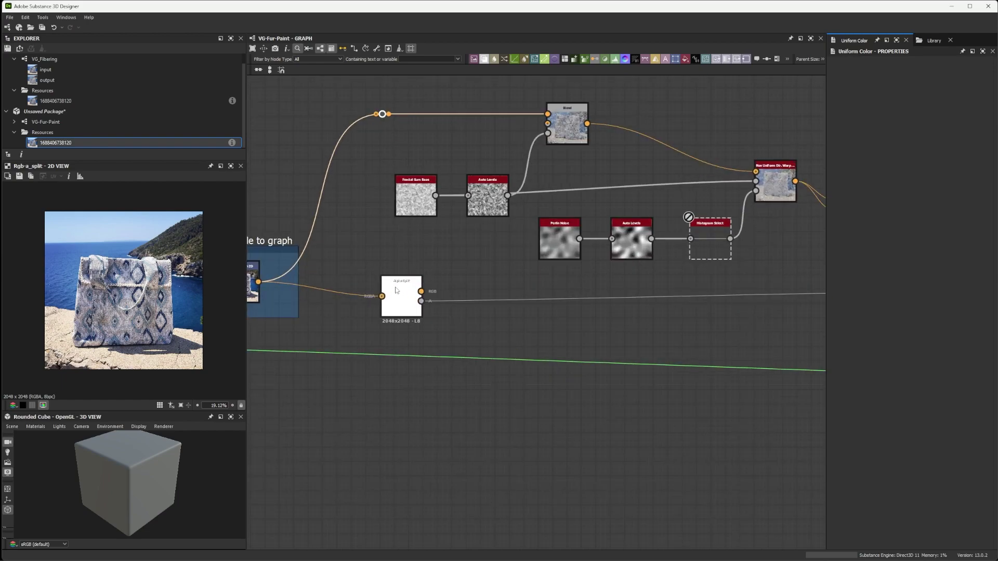
scroll(390, 288, down, 2)
scroll(593, 280, down, 2)
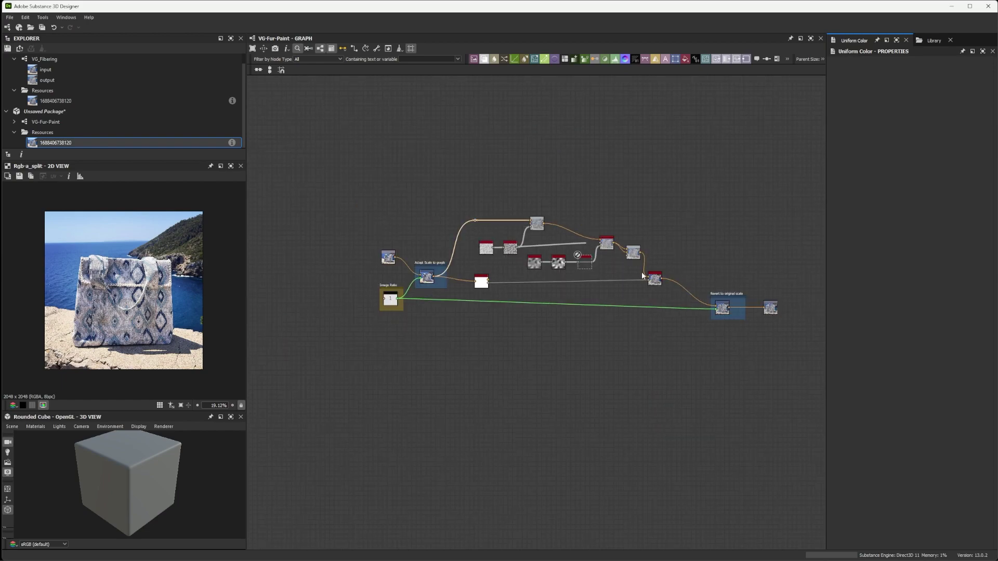
Step: Move _DocumentInputSize to the bottom of VG-Fur-Paint's Input Parameters list
click(701, 174)
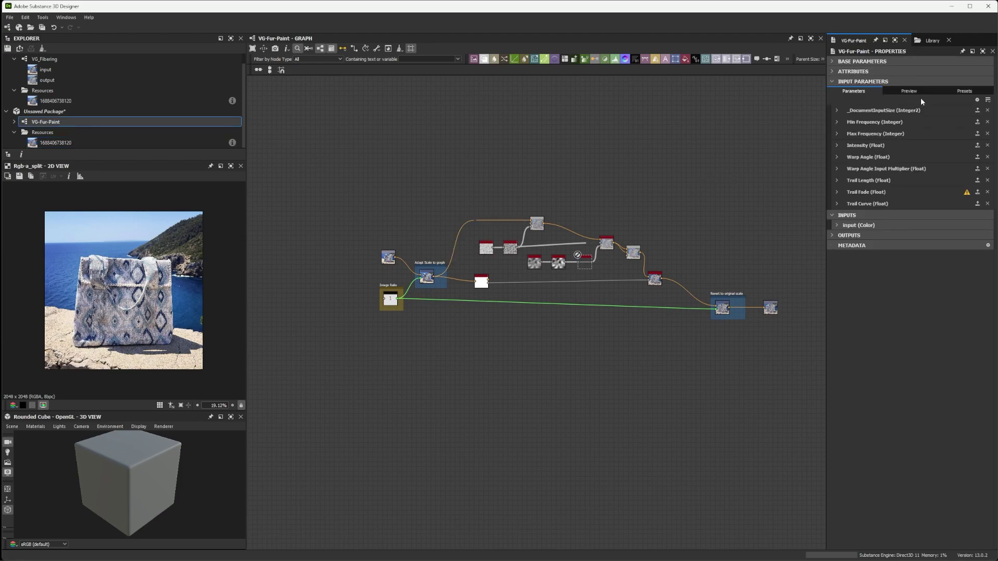
click(837, 191)
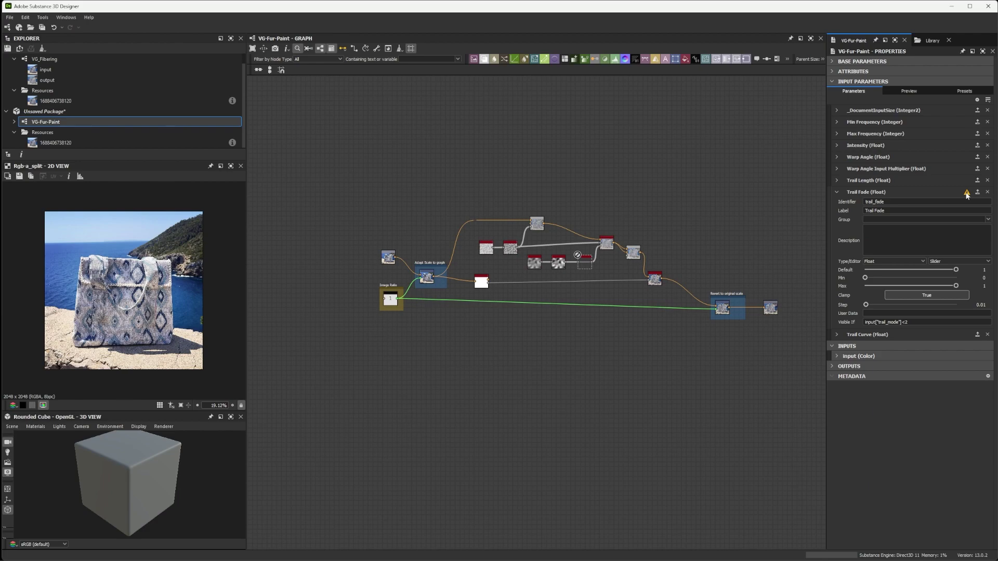
drag(709, 229, 679, 212)
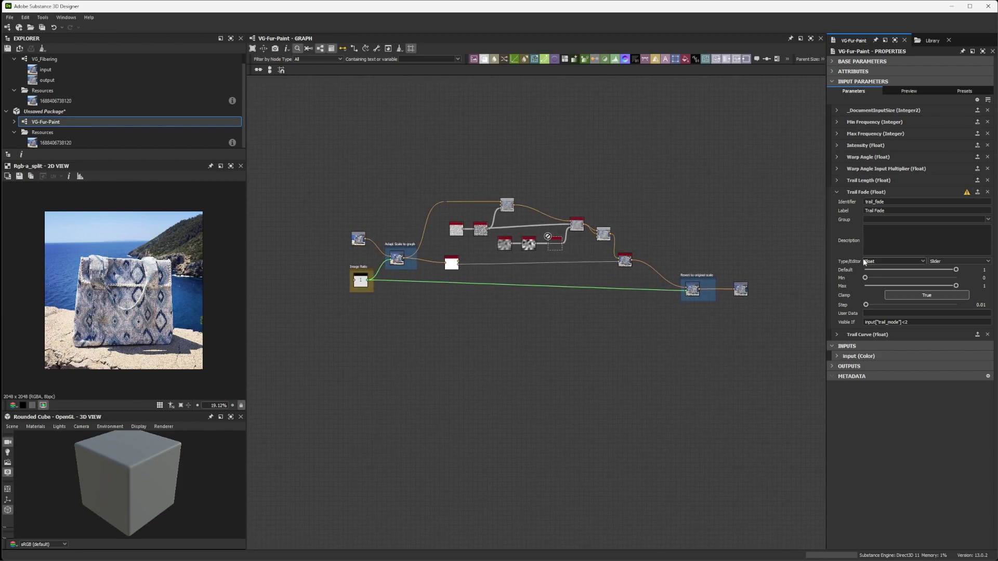
click(912, 90)
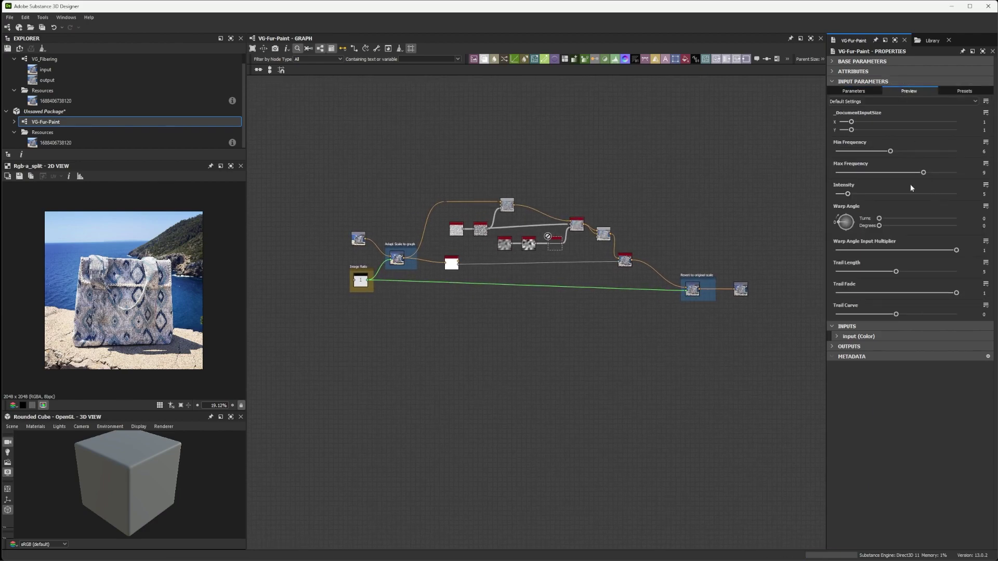
click(854, 91)
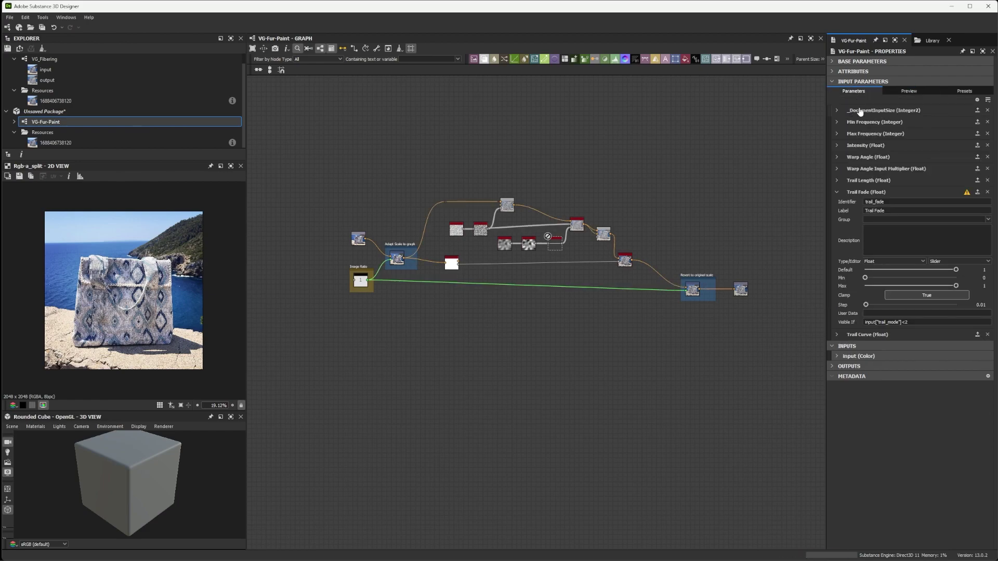
drag(831, 109, 833, 336)
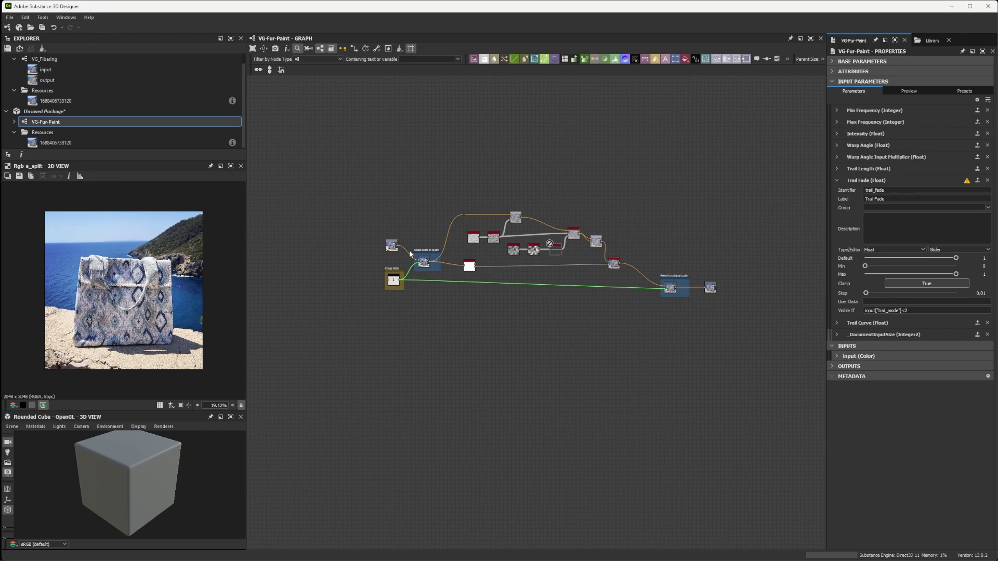
scroll(409, 251, up, 3)
drag(321, 197, 458, 343)
scroll(457, 343, down, 2)
scroll(446, 257, up, 3)
scroll(446, 257, down, 3)
Step: Put Intensity, Warp Angle and Warp Angle Input Multiplier first, second and third
drag(724, 250, 698, 213)
scroll(683, 205, up, 2)
click(836, 181)
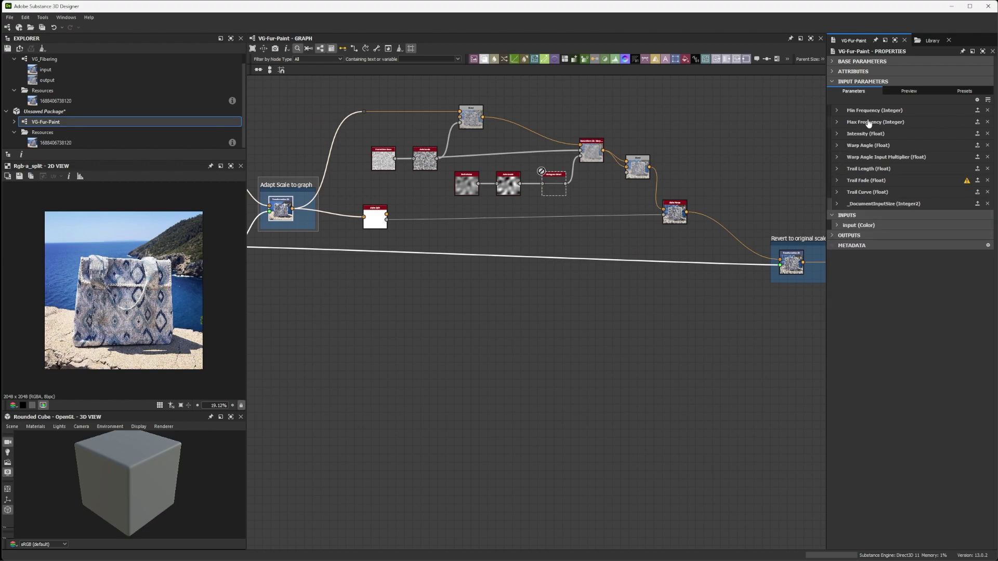
click(907, 92)
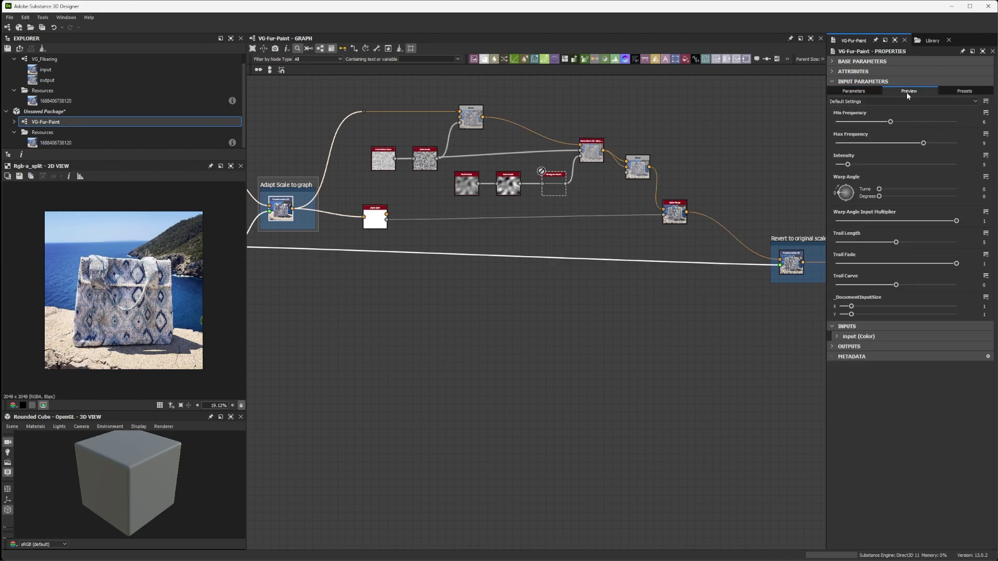
click(852, 89)
click(839, 110)
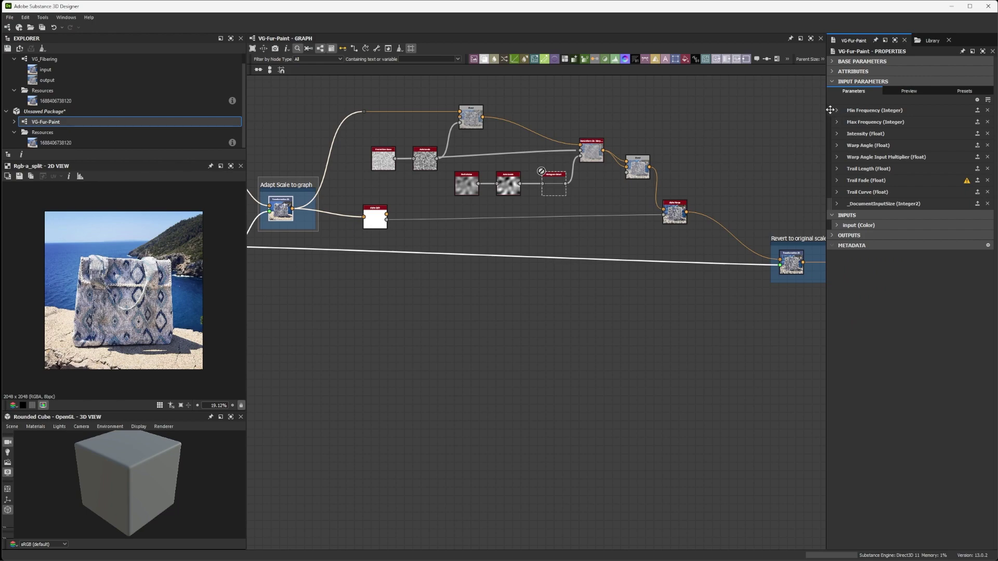
drag(832, 139, 832, 108)
drag(831, 145, 832, 122)
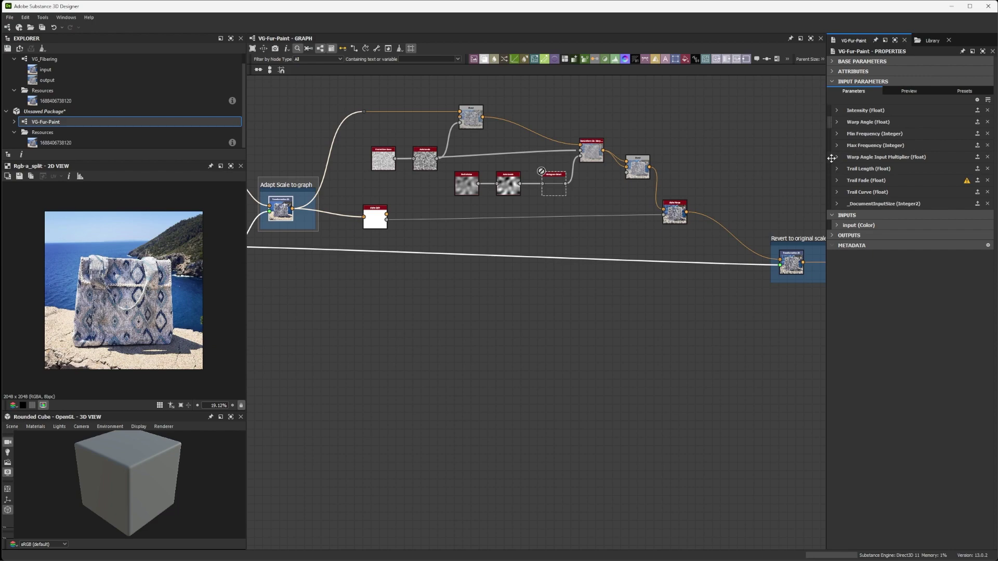
drag(832, 158, 831, 133)
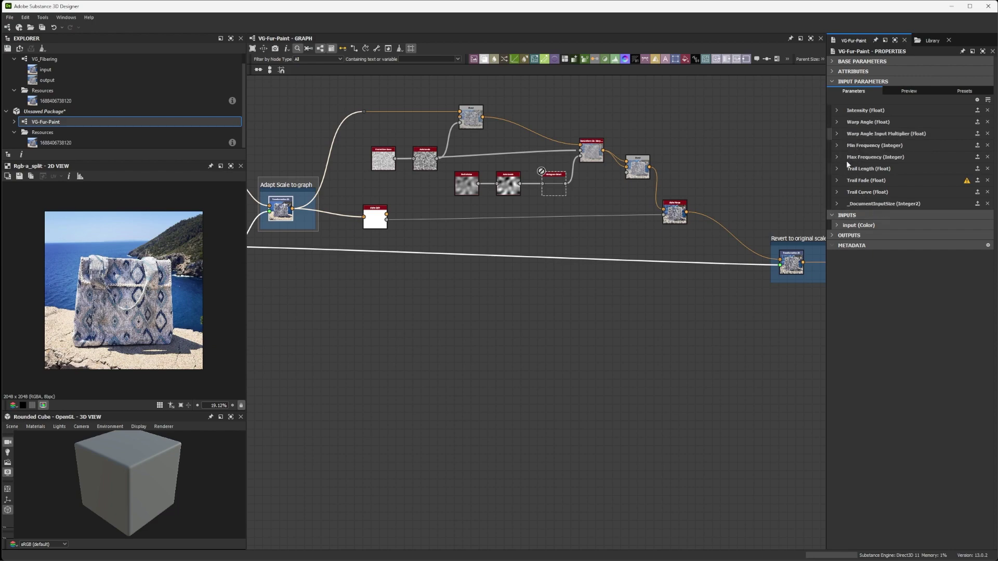
Step: Change the Warp Angle parameter's identifier and label to Angle
click(837, 121)
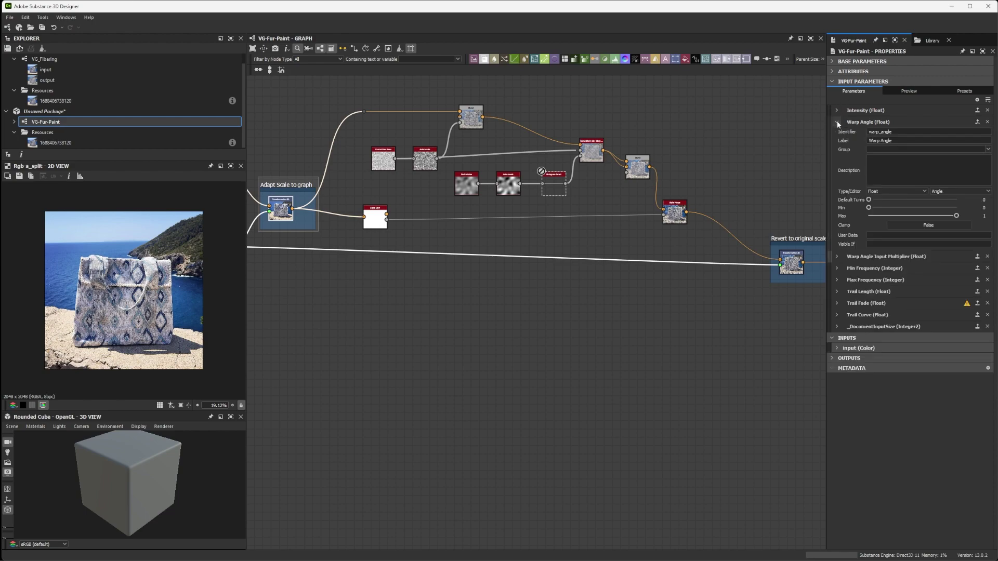
key(Tab)
text(Angle)
key(Tab)
Step: Relabel Warp Angle Input Multiplier as Angle Randomness and check the sliders
click(881, 152)
key(BackSpace)
key(BackSpace)
key(BackSpace)
text(Randomness)
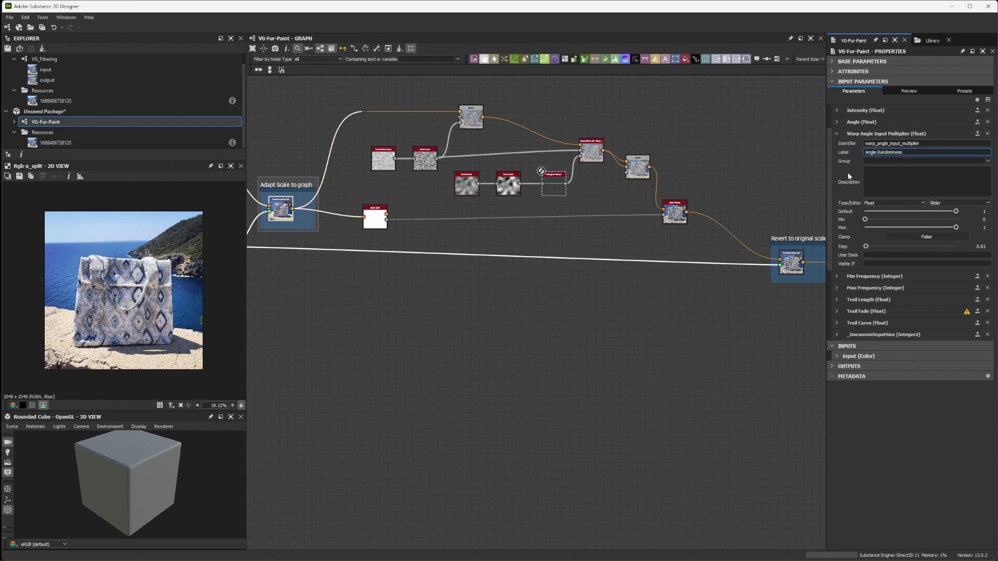
click(837, 134)
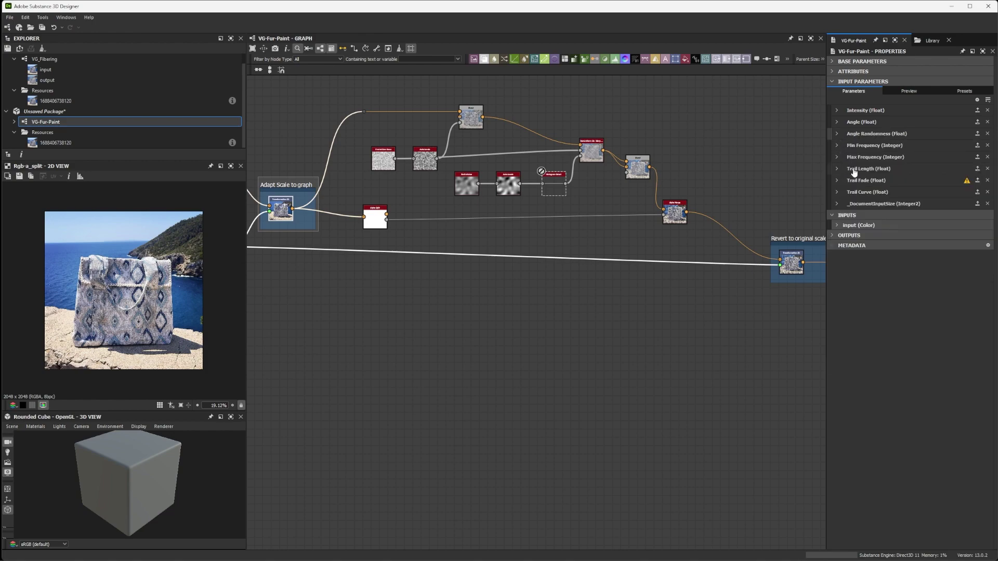
click(904, 88)
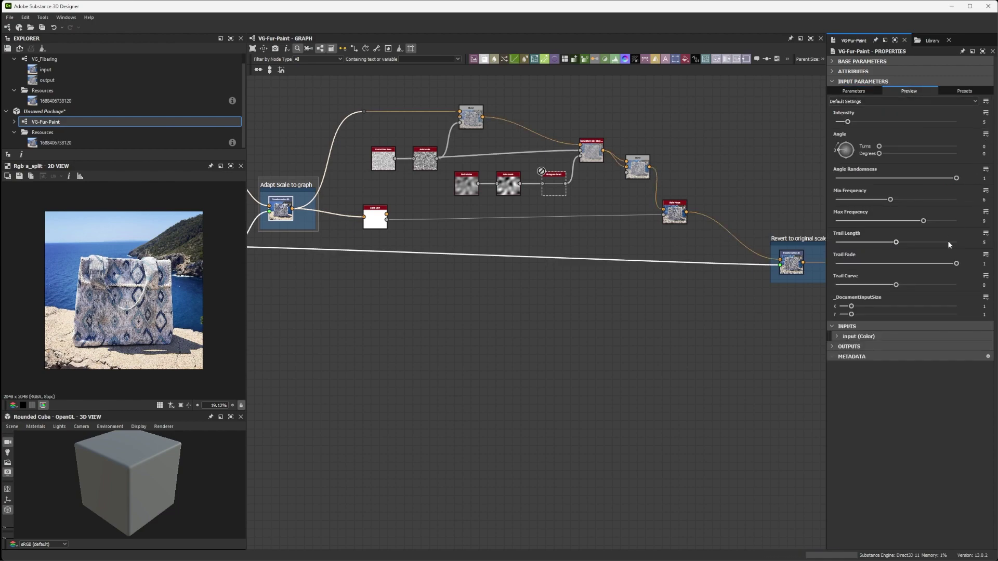
click(834, 80)
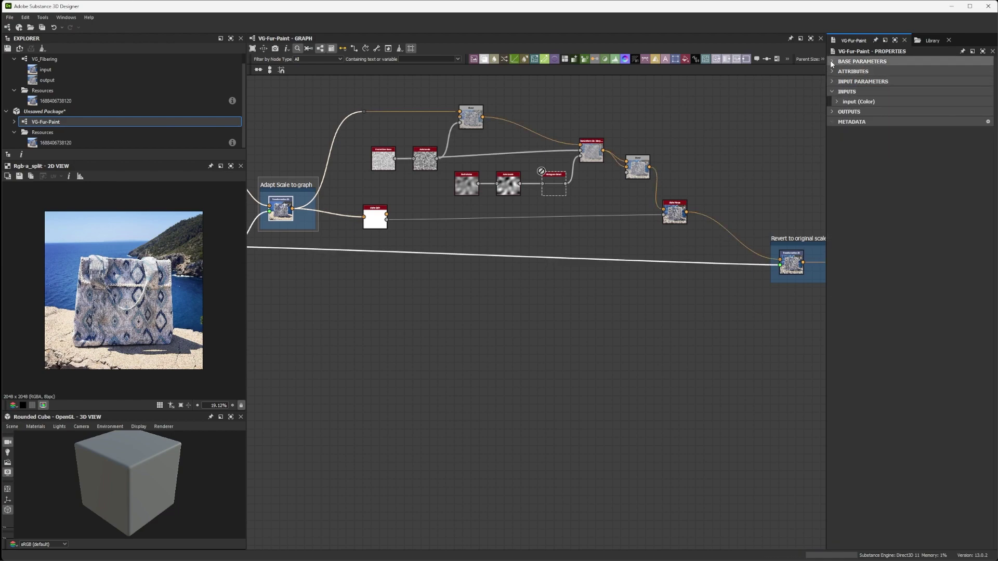
Step: Open the graph's attributes and enter its label and a fur-paint description
click(835, 61)
click(833, 63)
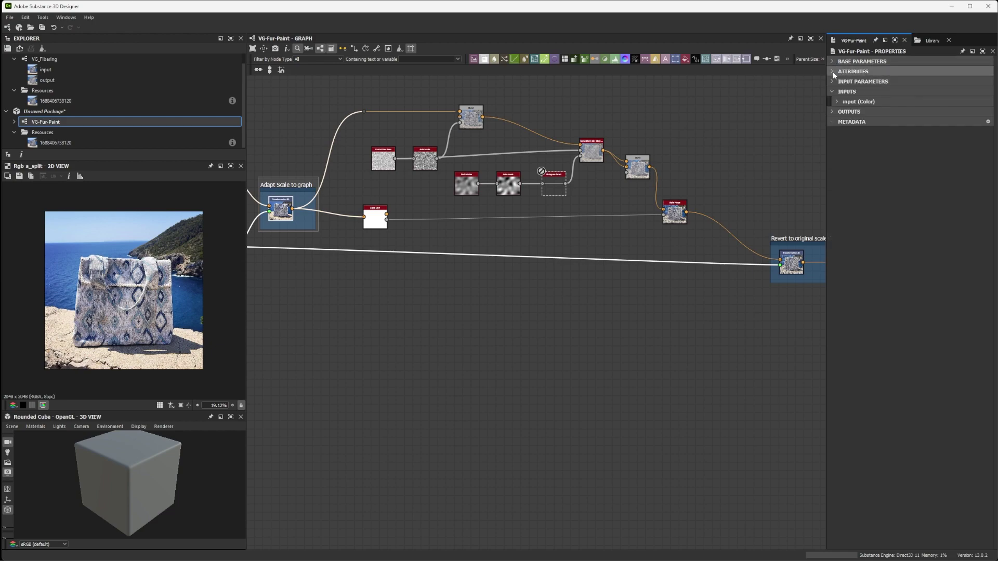
click(853, 111)
text(VG Fur Paint)
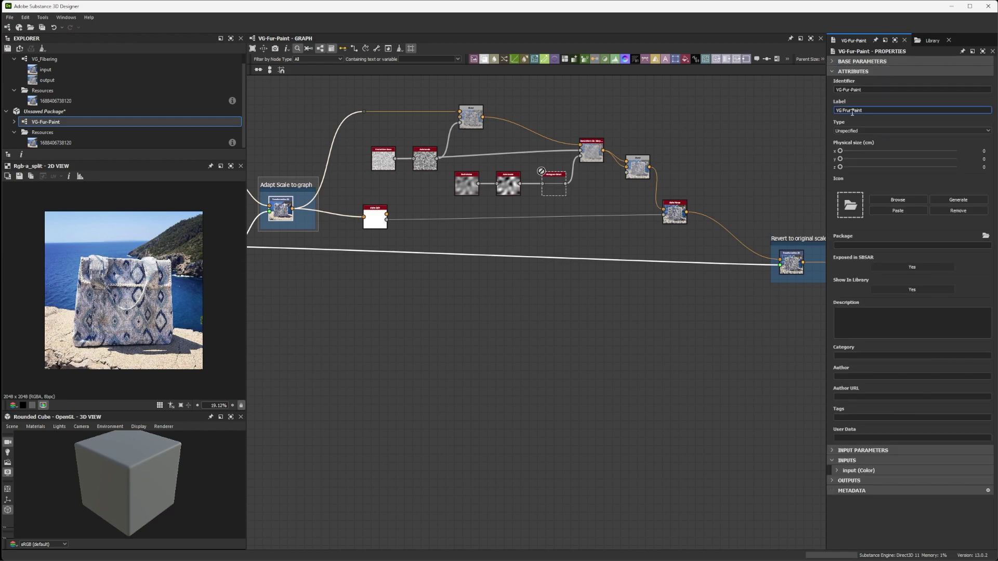
click(848, 320)
text(The filters wi)
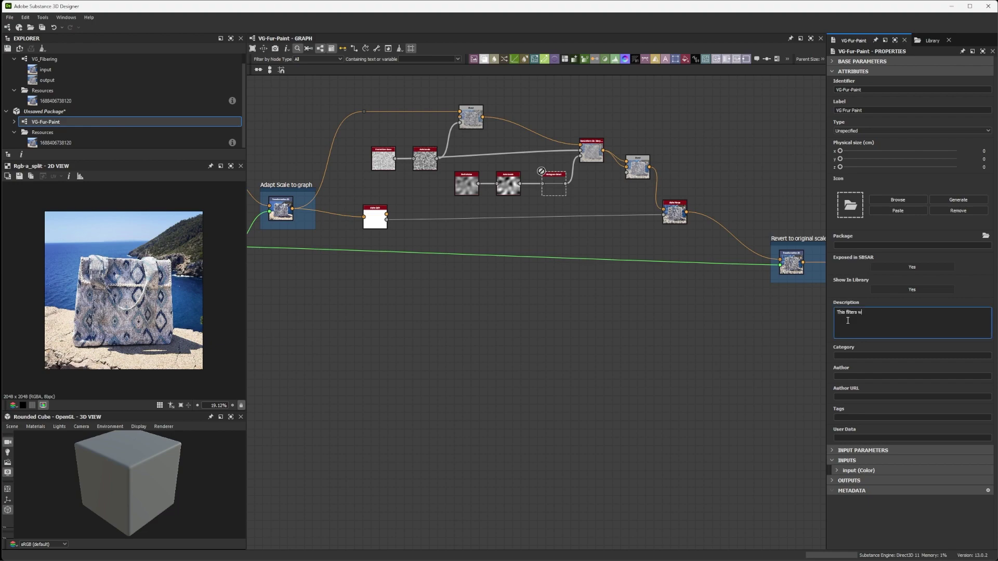
text(ll apply a )
text(fur paint effect to the selected layer)
Step: Set category 'Filters', an author credit and the 'Painting' tag, and frame all nodes
click(889, 356)
text(Fi)
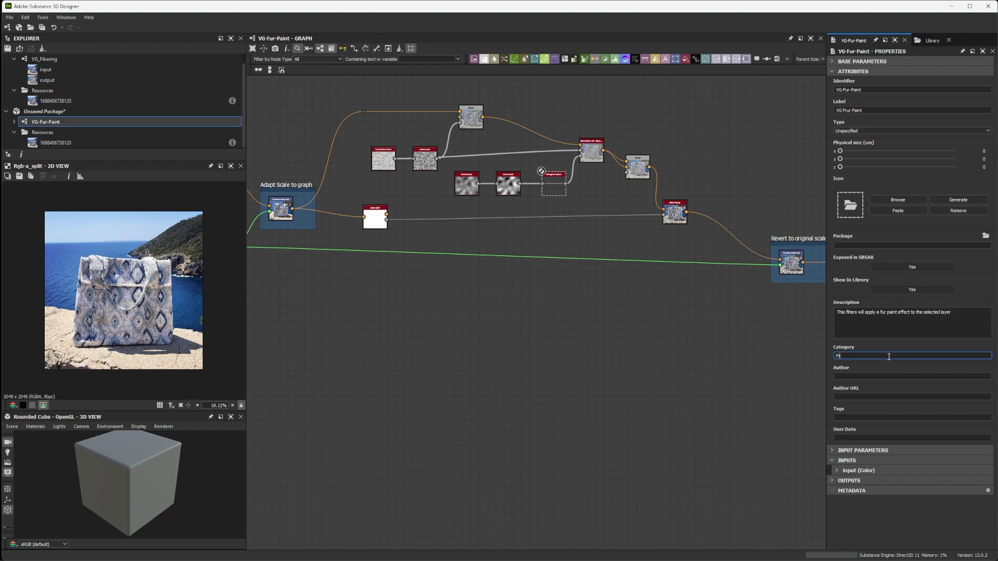
text(ters)
click(879, 377)
text(Vincent GAULT)
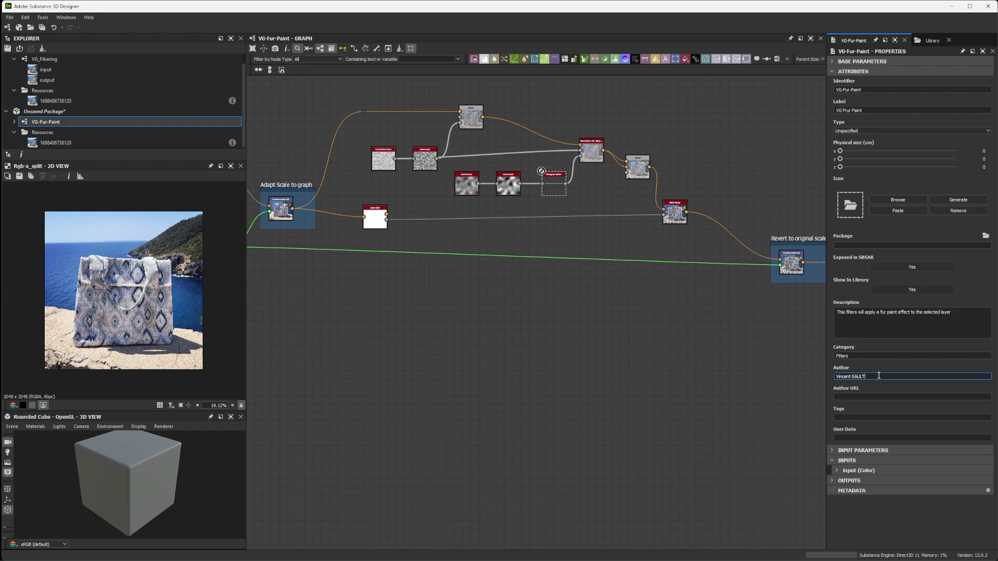
text( - Adobe Substance 3D)
click(873, 398)
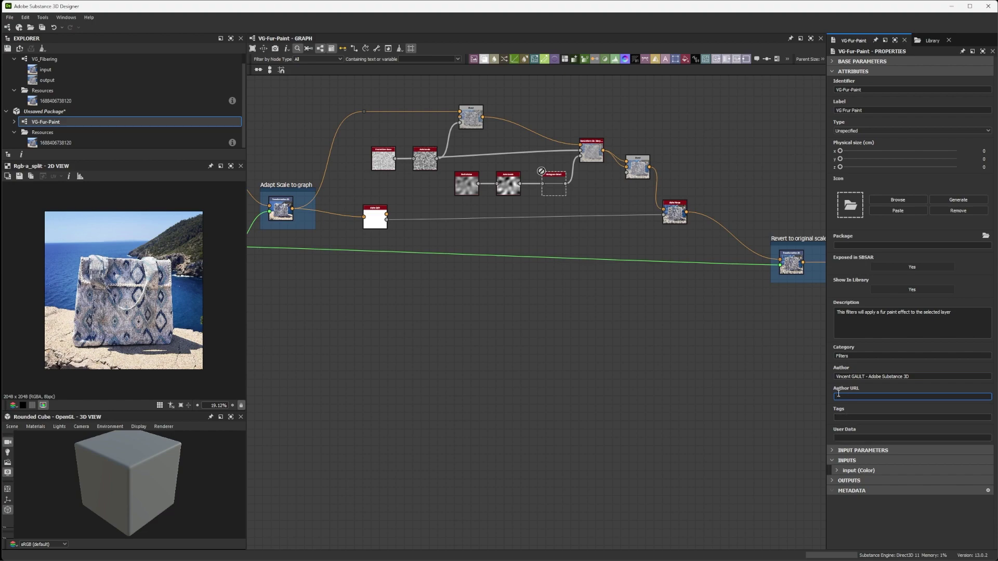
click(845, 417)
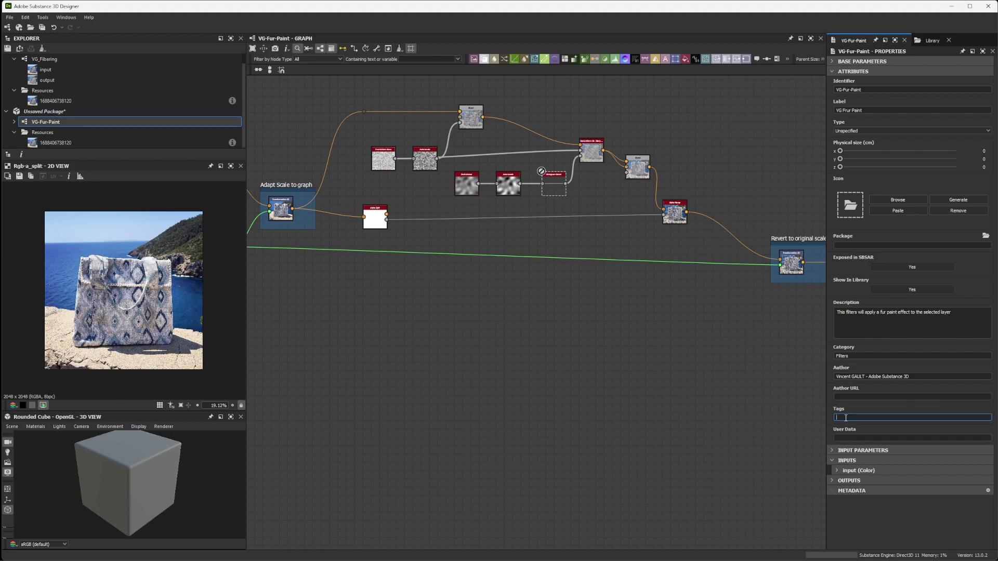
text(Painting)
key(Return)
key(f)
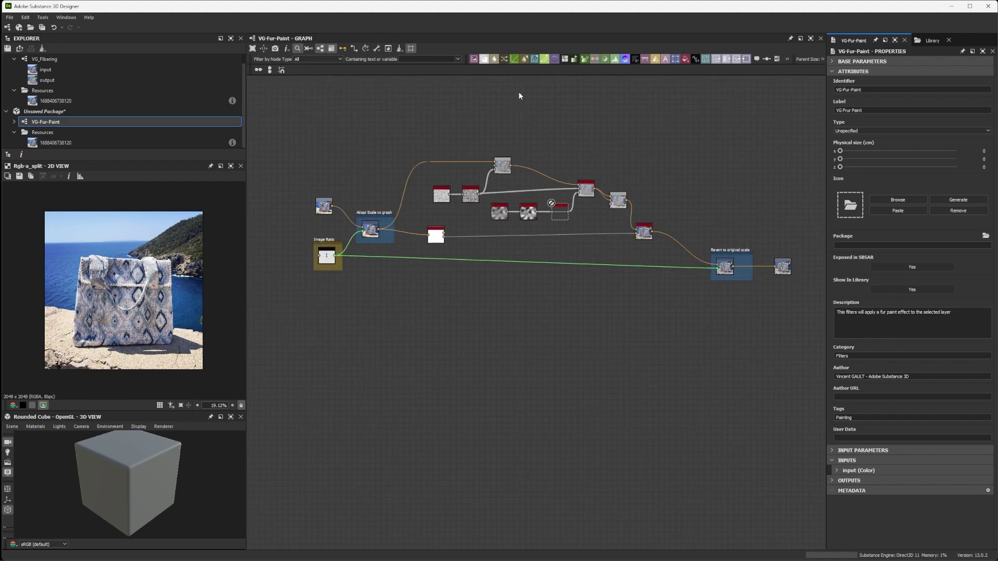
Step: Save the unsaved package as VG-Fur-Paint.sbs, then publish it as VG-Fur-Paint.sbsar
click(42, 112)
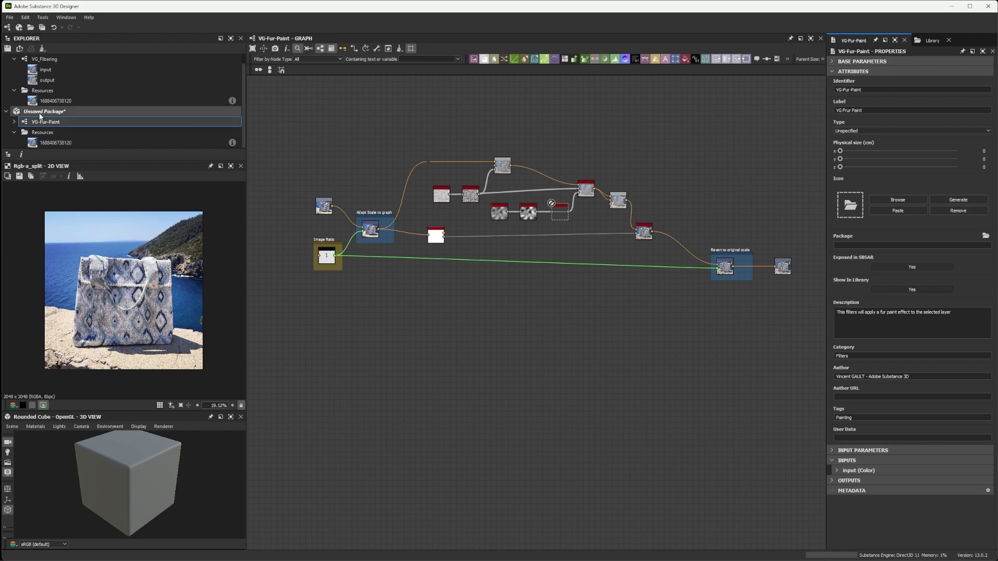
key(ctrl+s)
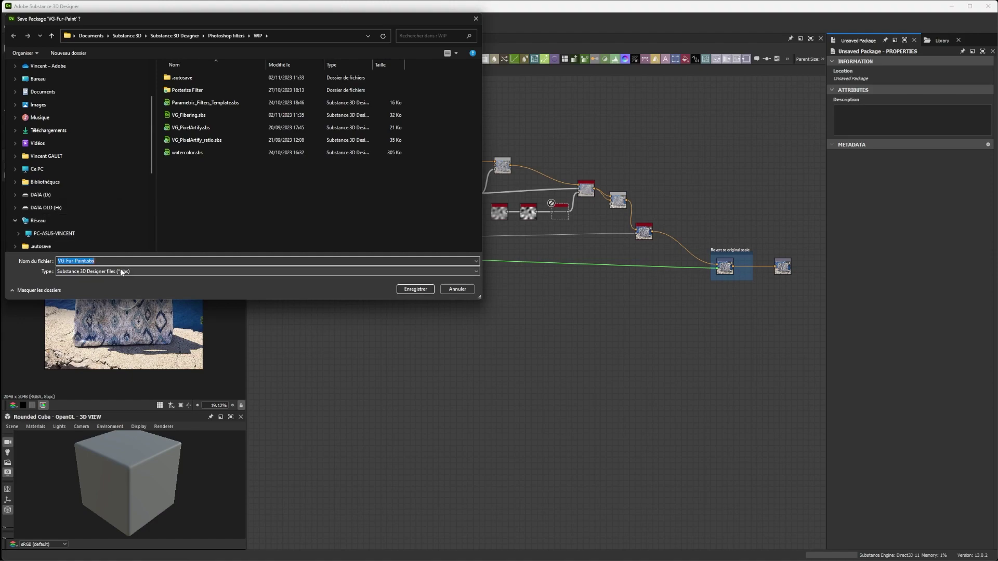
click(415, 290)
key(ctrl+p)
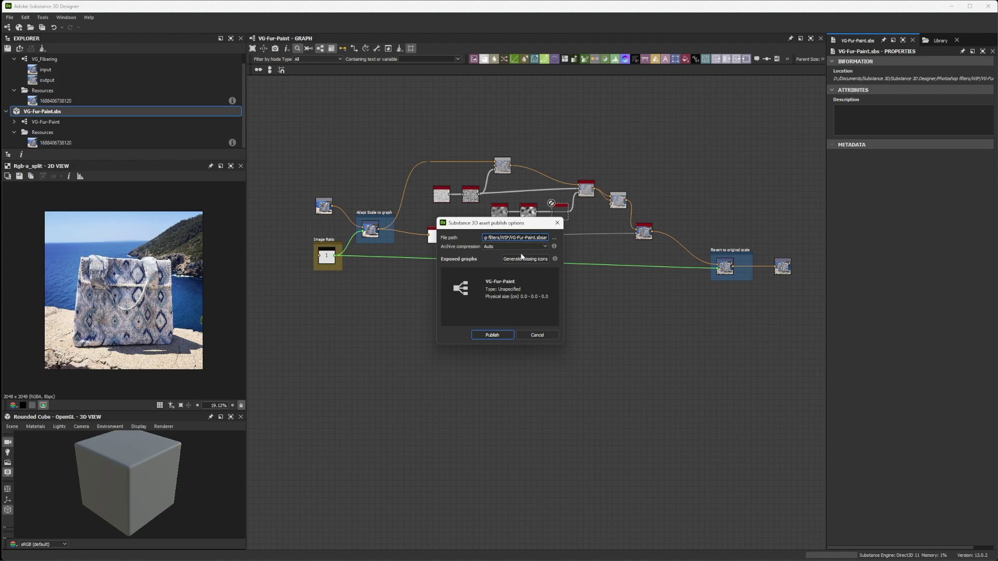
click(503, 336)
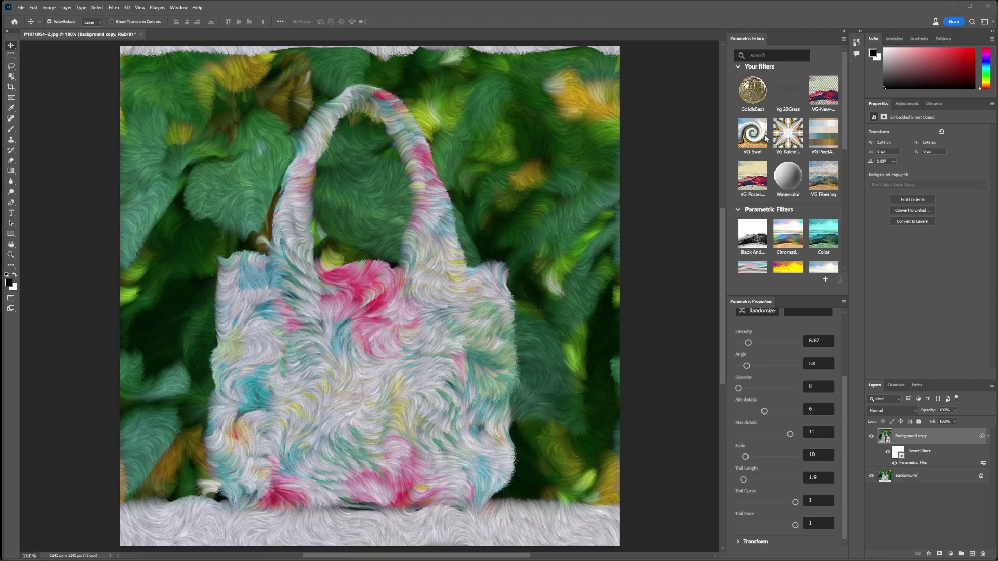
Step: Remove the old fur layer and add VG-Fur-Paint.sbsar as a Parametric Filter
key(Delete)
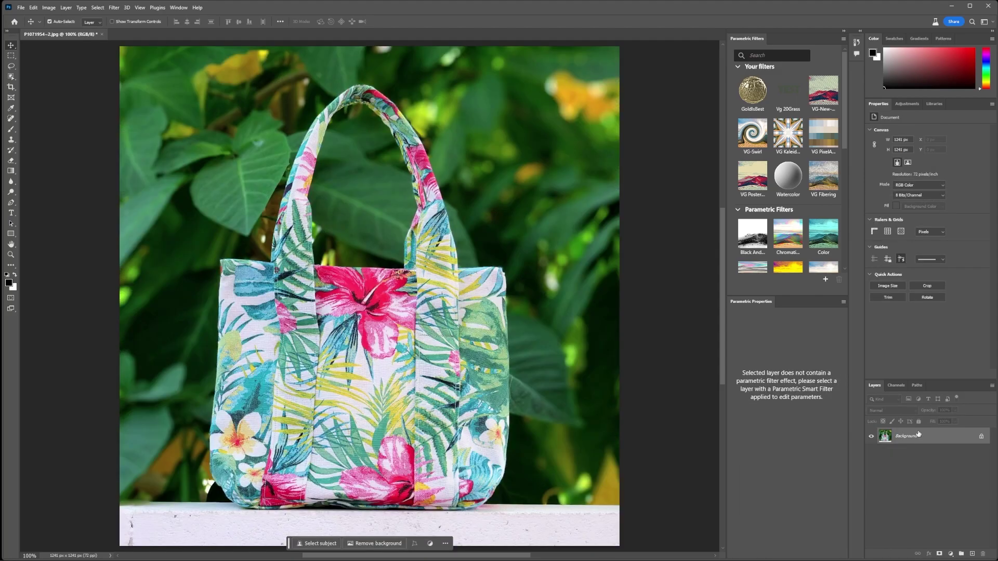
click(826, 279)
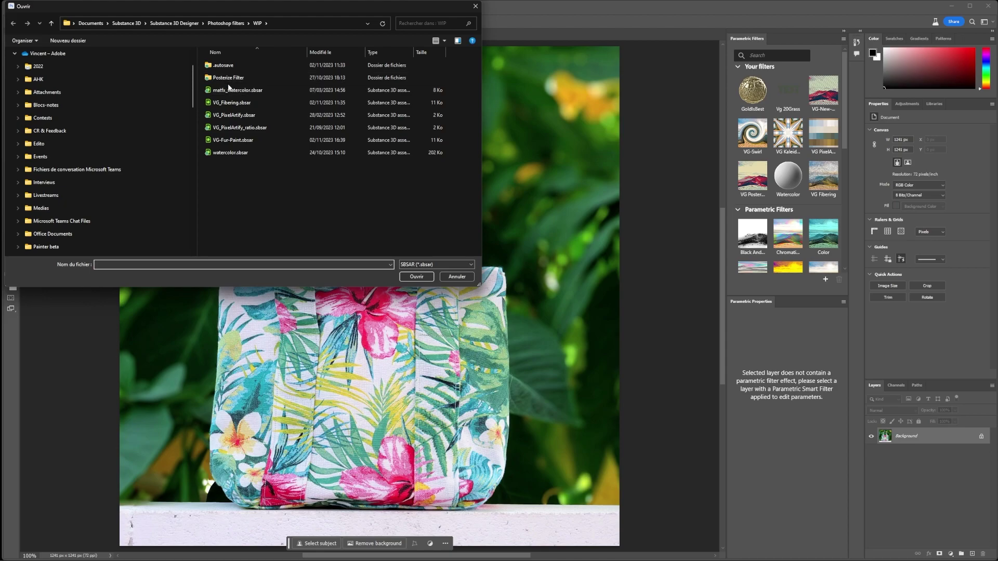
click(235, 143)
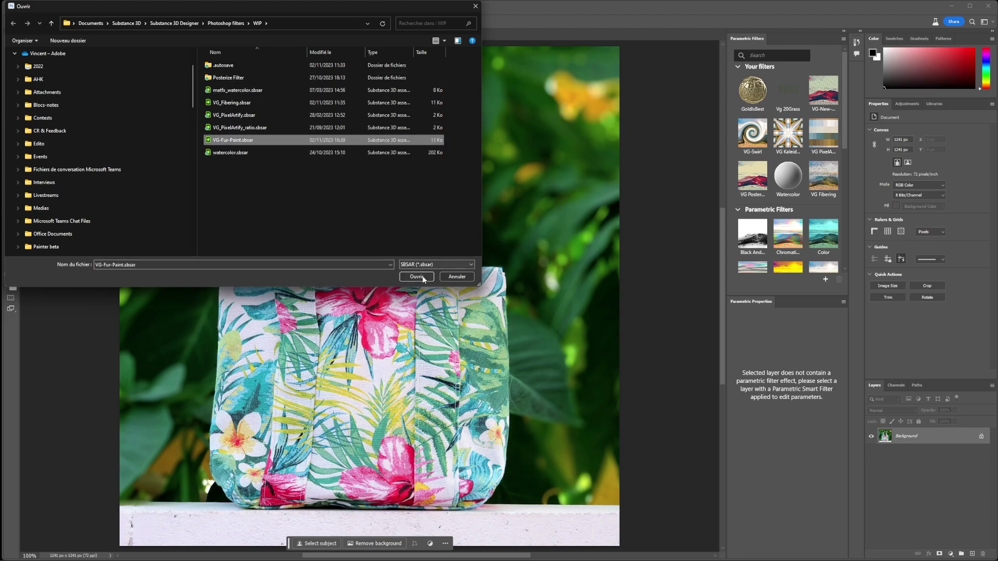
click(417, 277)
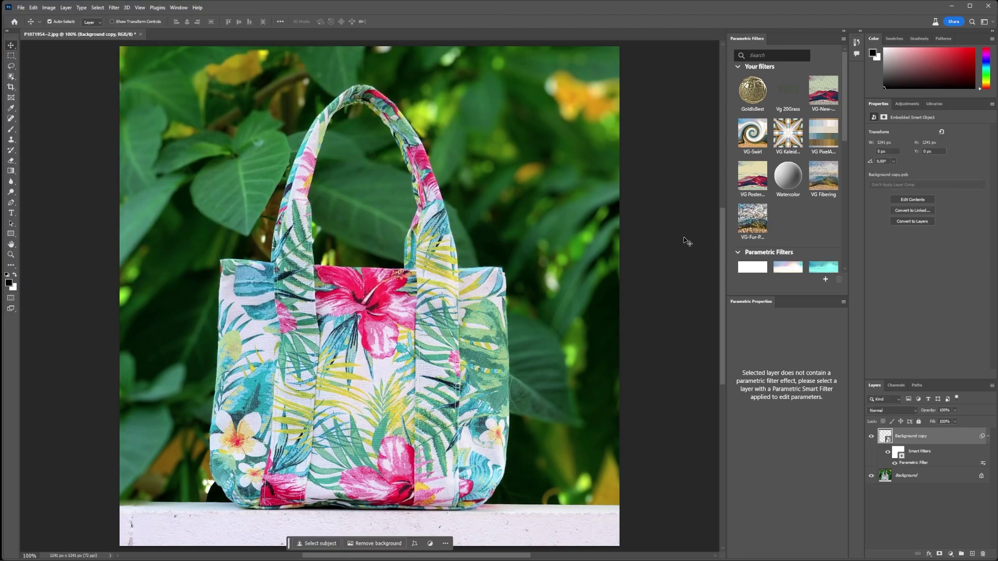
scroll(595, 253, down, 2)
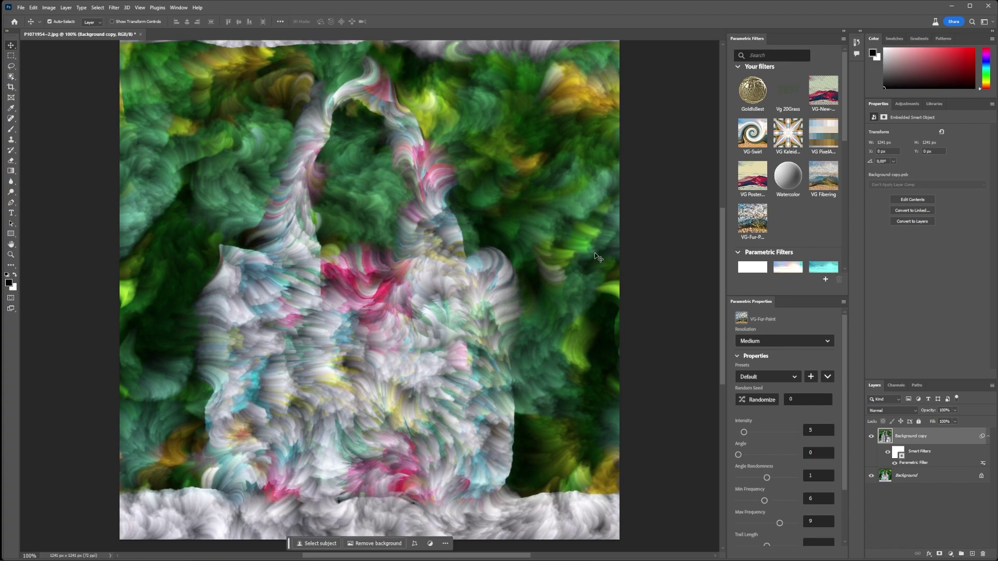
scroll(805, 448, down, 2)
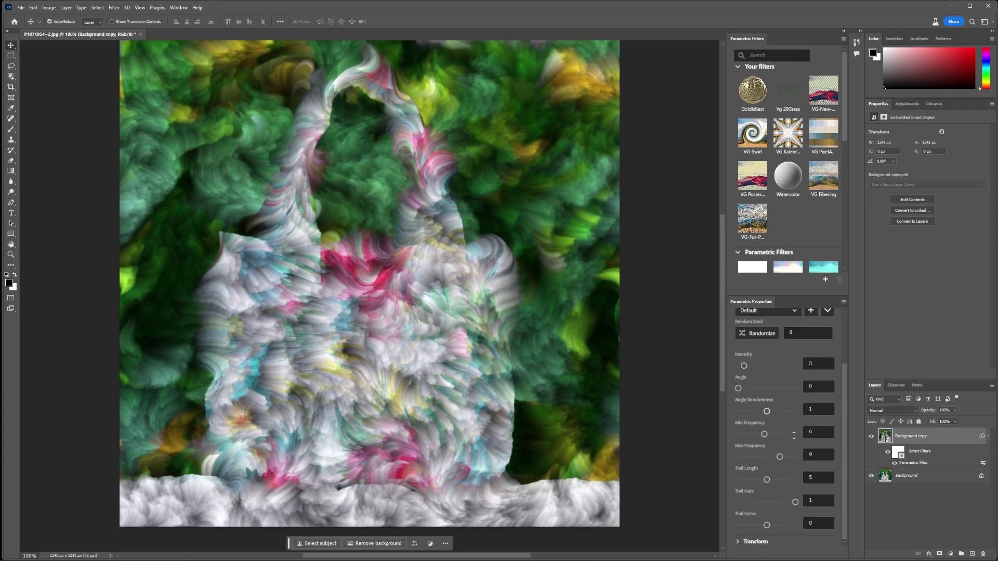
Step: Raise Max Frequency to 11, set Resolution to High, and lower Intensity to 3.24
drag(780, 456, 789, 460)
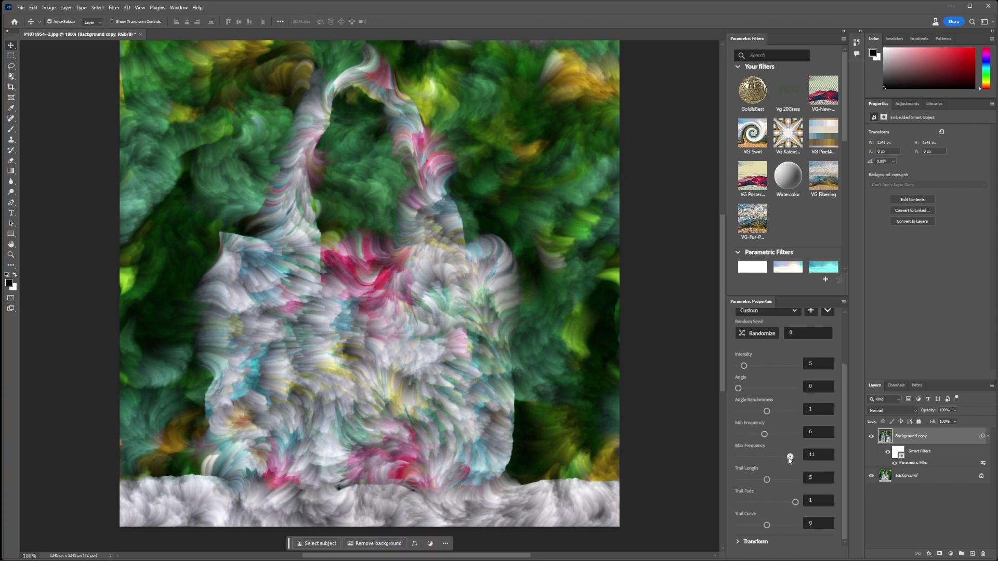
scroll(783, 406, up, 2)
click(778, 341)
click(773, 393)
scroll(775, 387, down, 2)
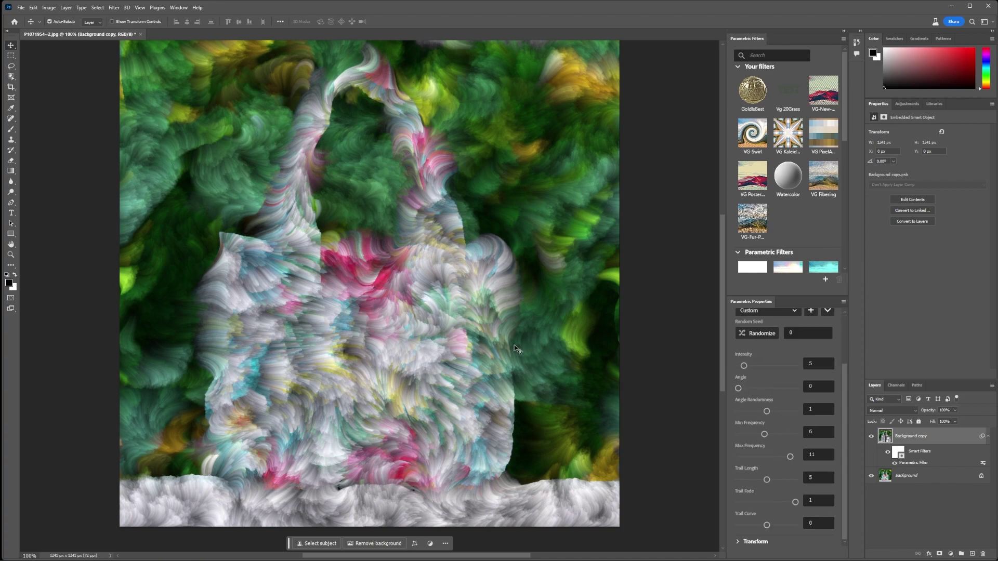
scroll(763, 386, up, 1)
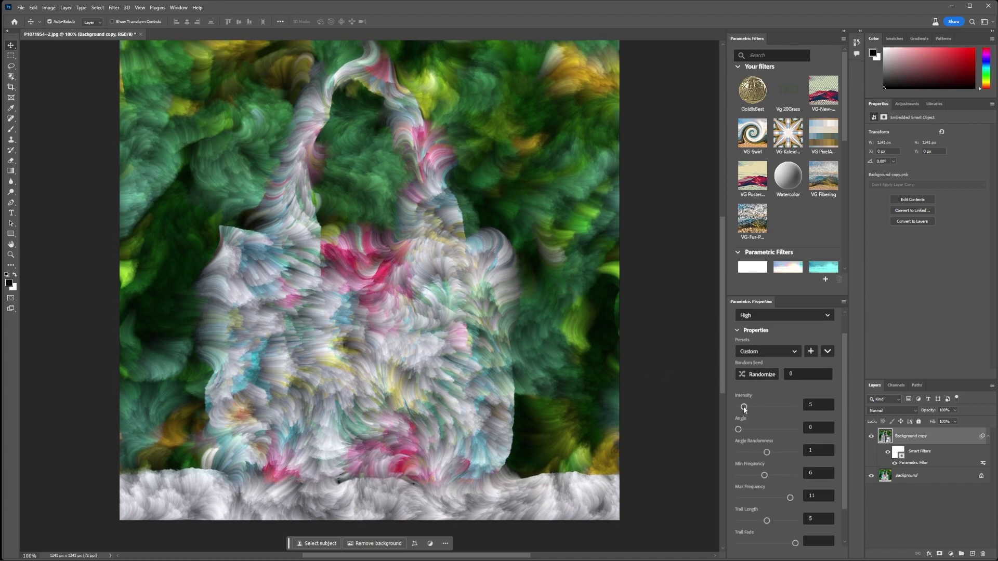
drag(743, 406, 742, 406)
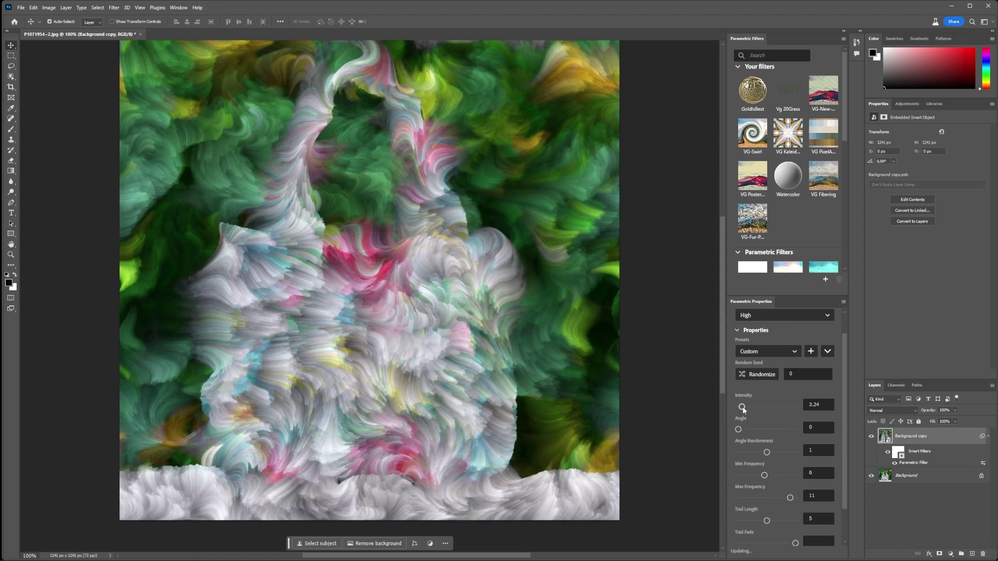
scroll(749, 411, down, 1)
mouse_move(738, 388)
mouse_down()
mouse_move(753, 388)
mouse_move(740, 411)
mouse_up()
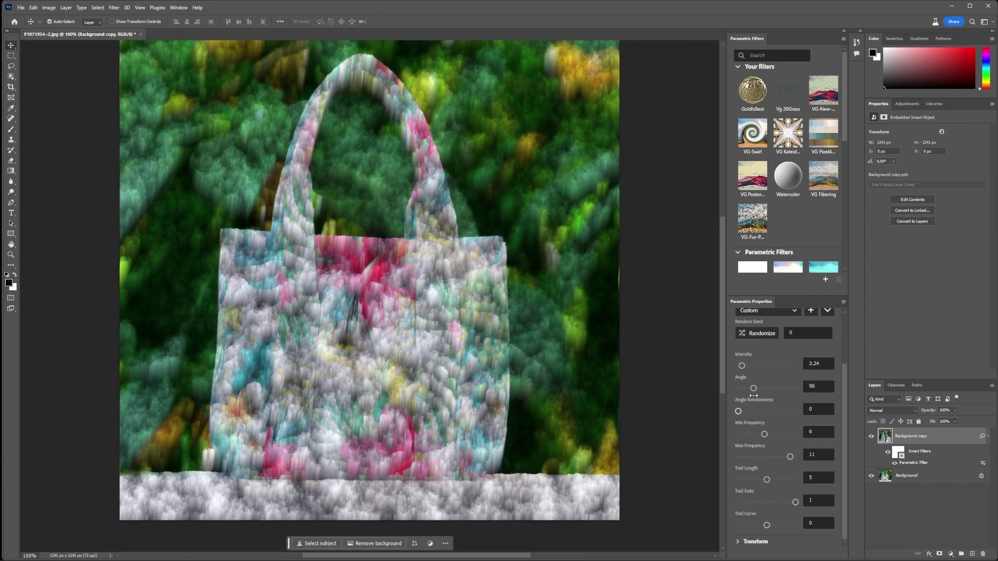
Step: Add angle randomness, set Trail Length 2.67 and Min Frequency 10, then zoom out
mouse_move(740, 411)
mouse_down()
mouse_move(751, 412)
mouse_move(742, 389)
mouse_up()
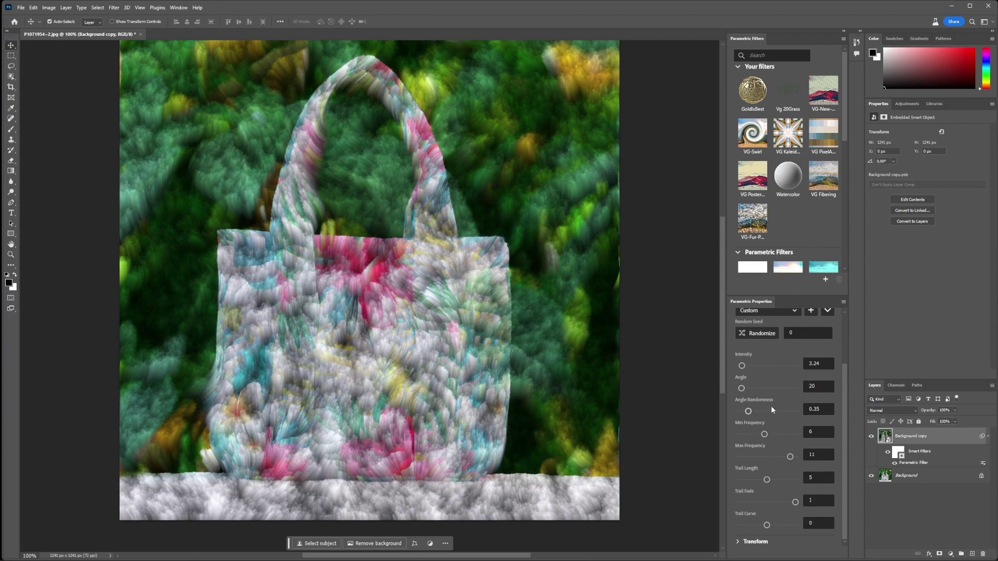
drag(767, 479, 754, 478)
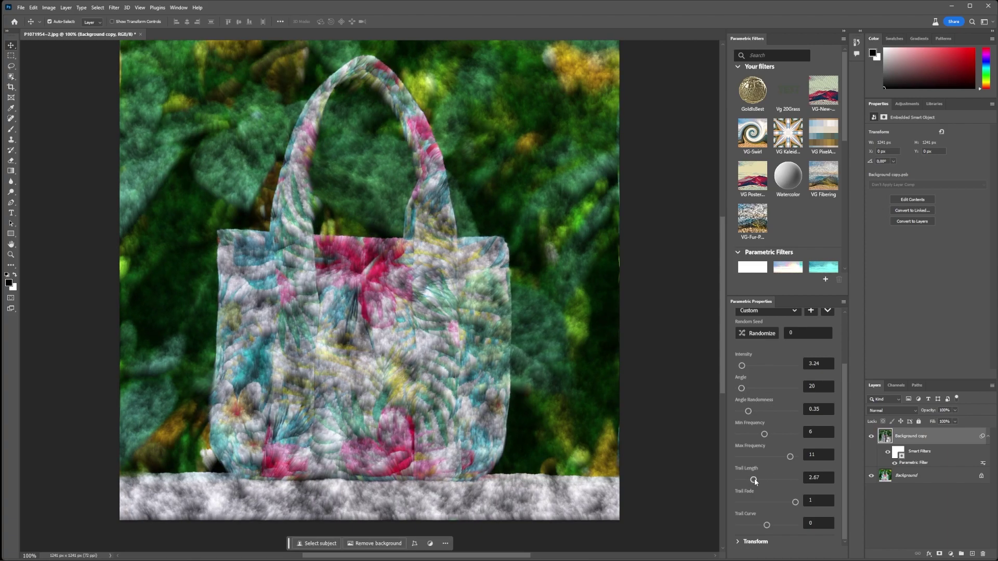
drag(764, 434, 784, 434)
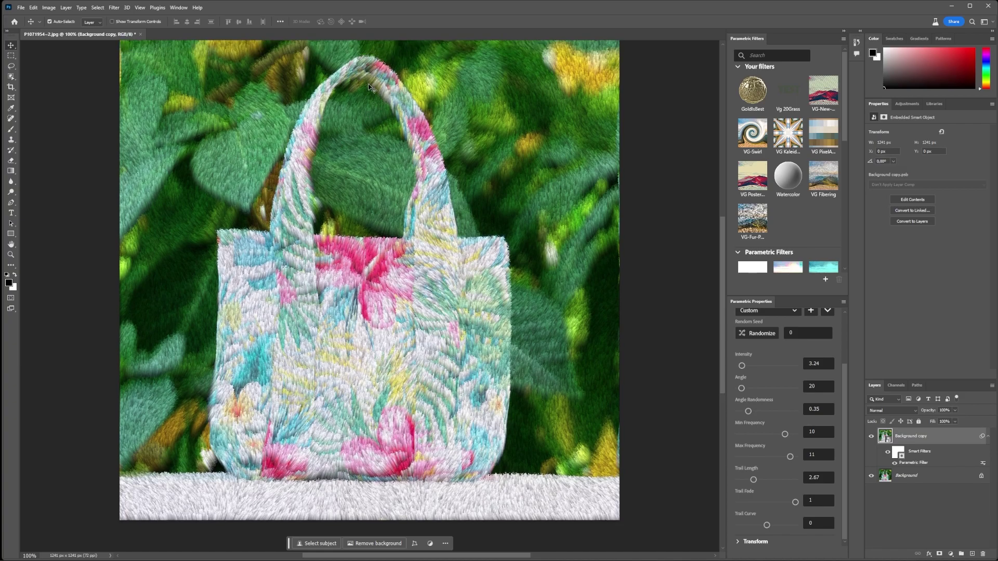
scroll(316, 336, up, 1)
scroll(316, 336, down, 1)
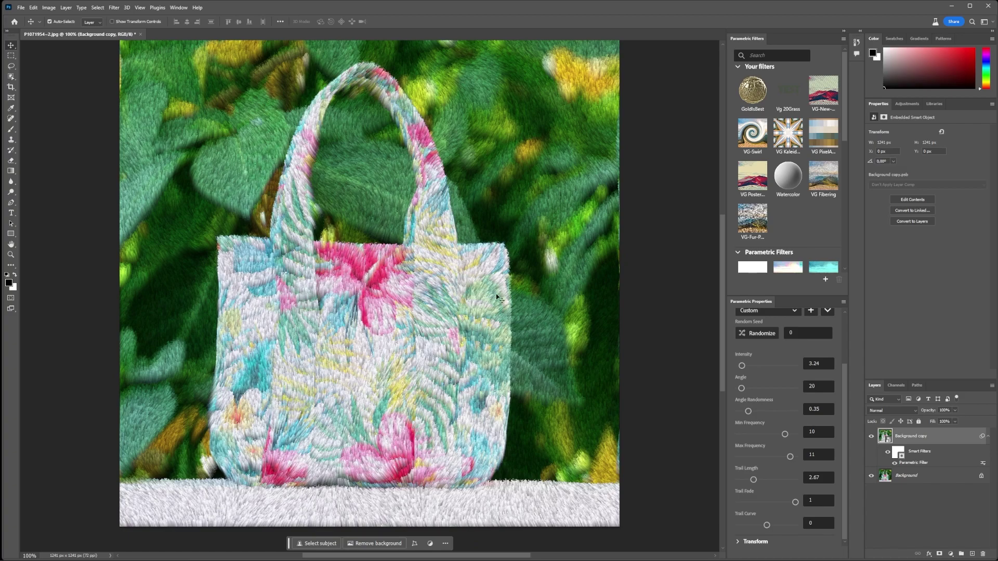
alt+click(443, 306)
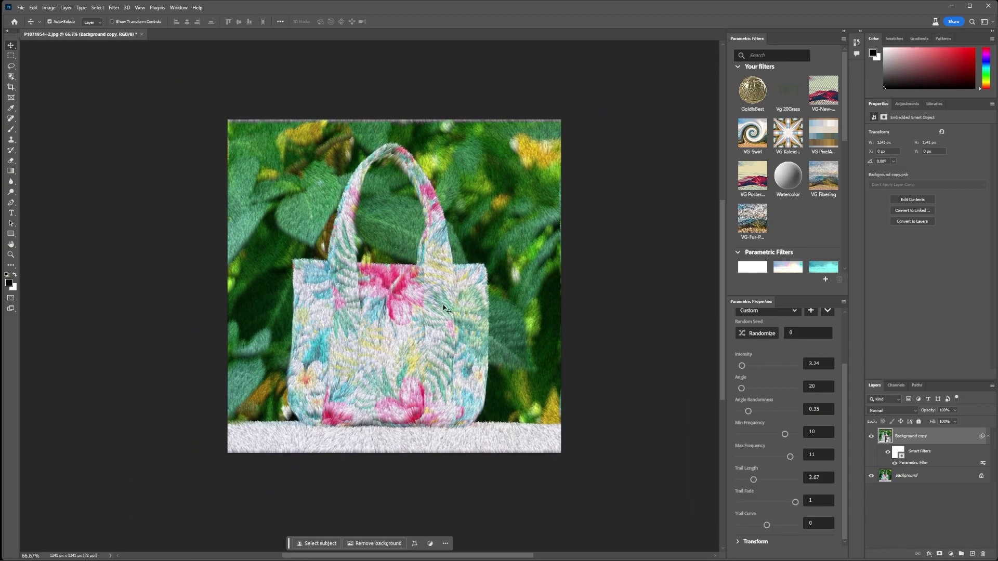